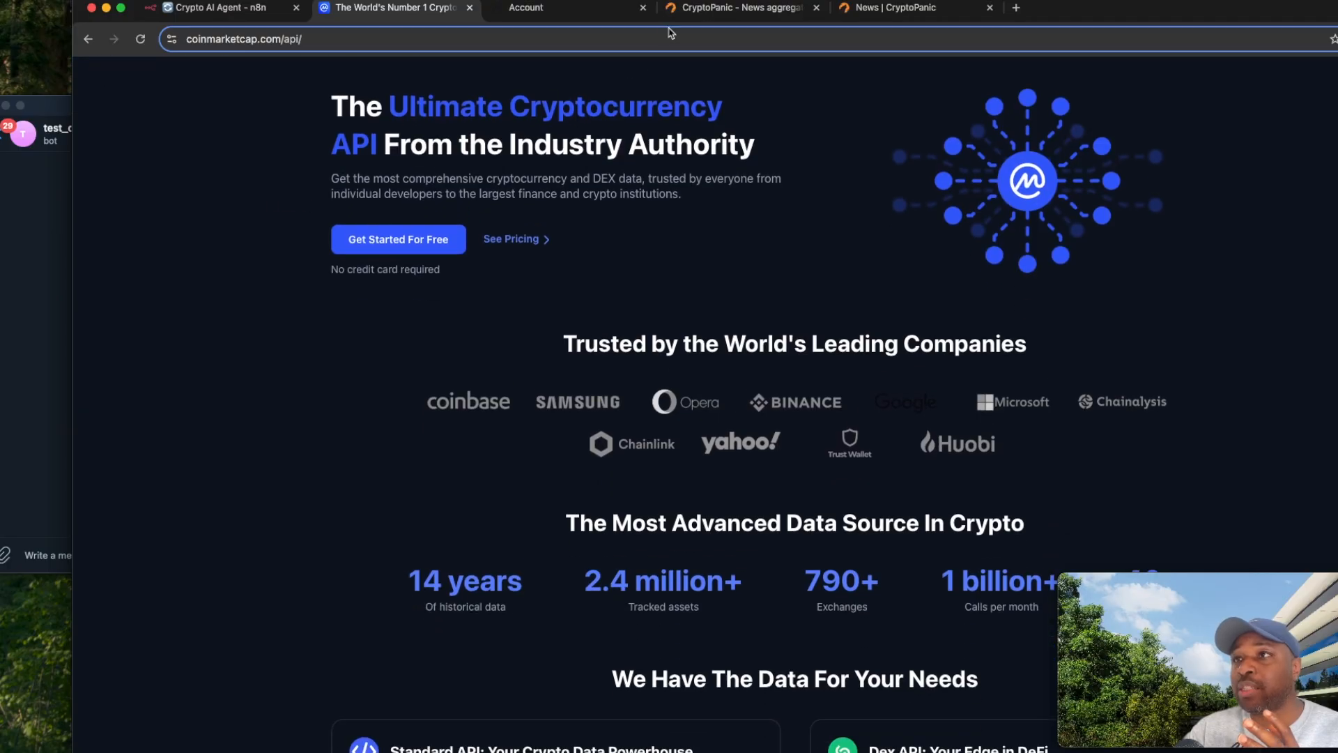
Step: Look over the CryptoPanic news feed and its filter options, and return to the Crypto AI Agent workflow in n8n
click(196, 67)
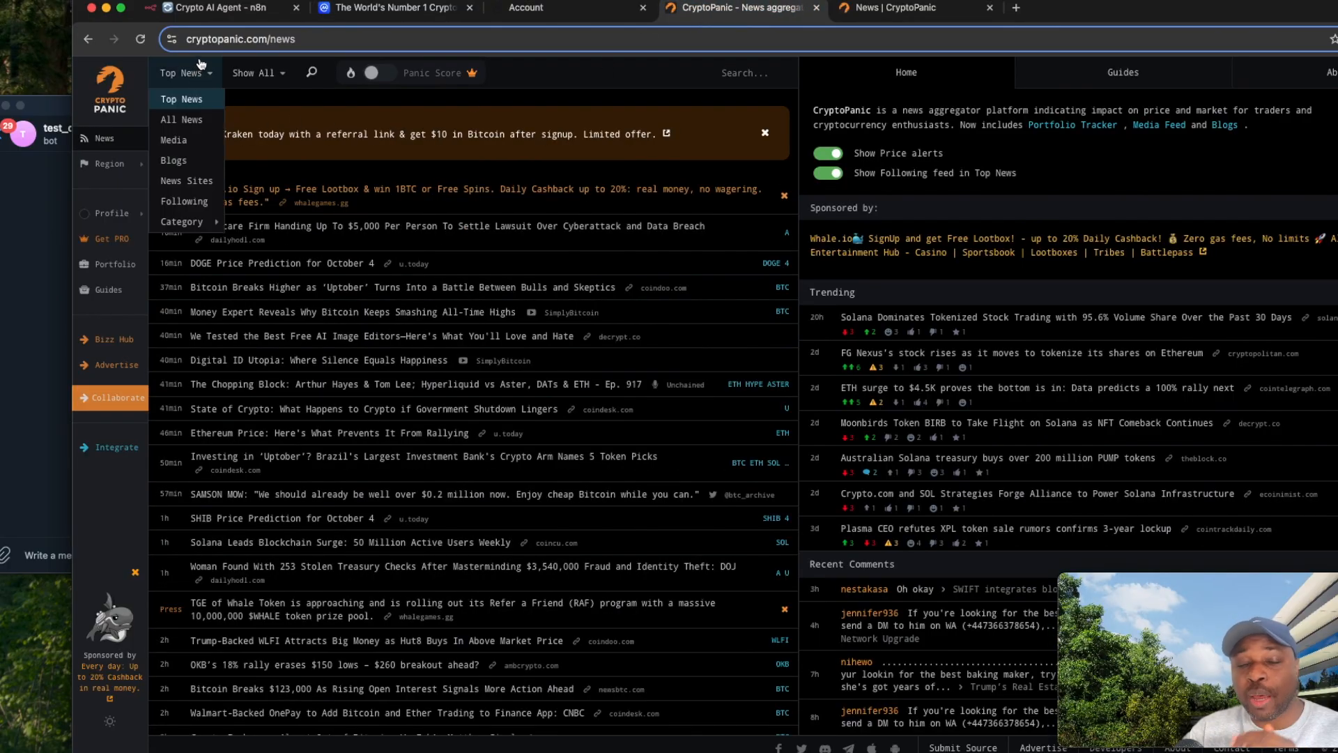
mouse_move(226, 82)
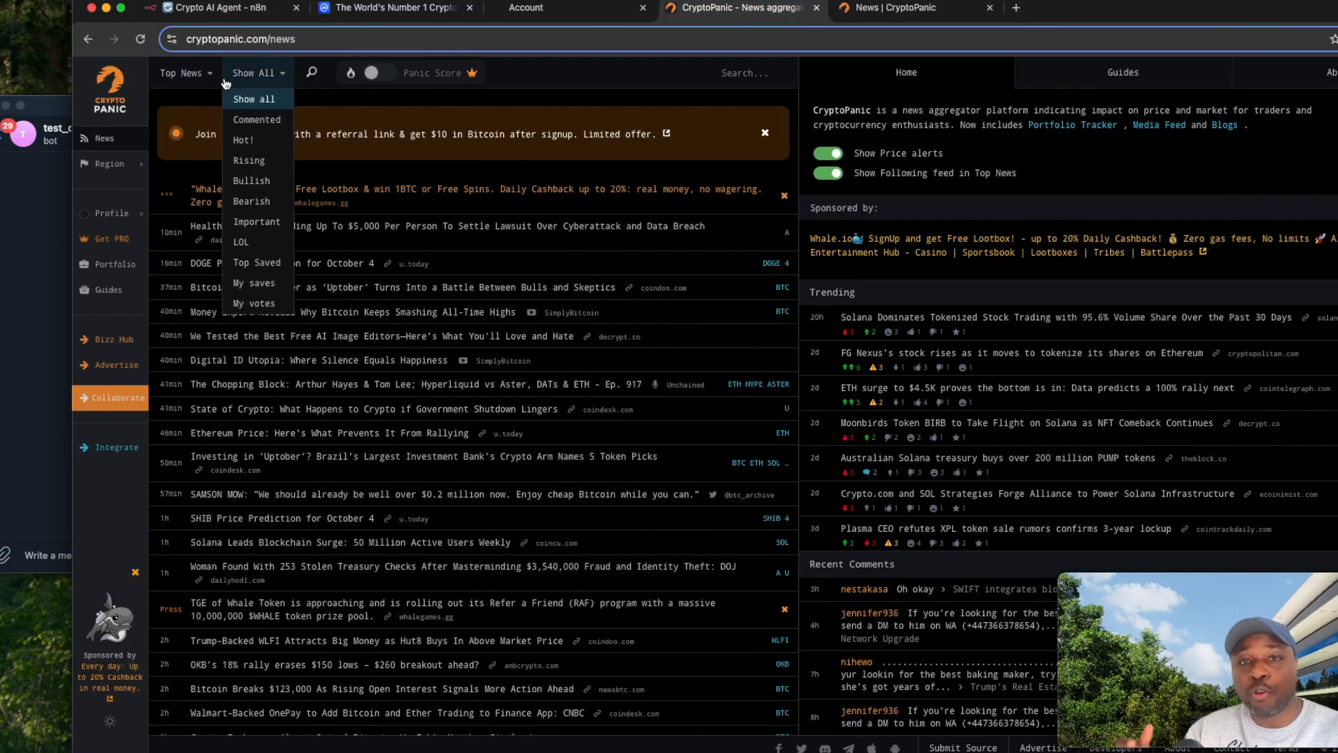
click(216, 9)
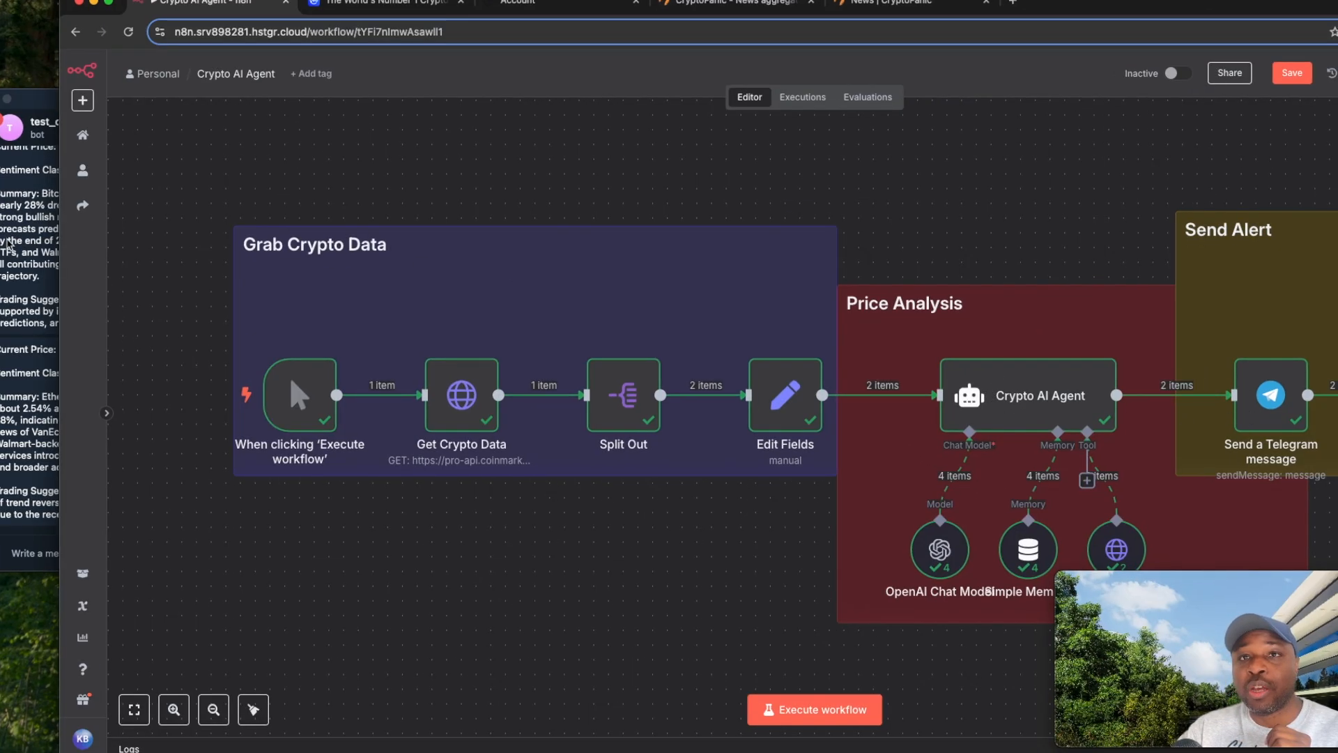
Step: Switch to Telegram and review the current price, sentiment classification and trading suggestion in the bot's Bitcoin and Ethereum messages
click(11, 244)
scroll(377, 189, up, 2)
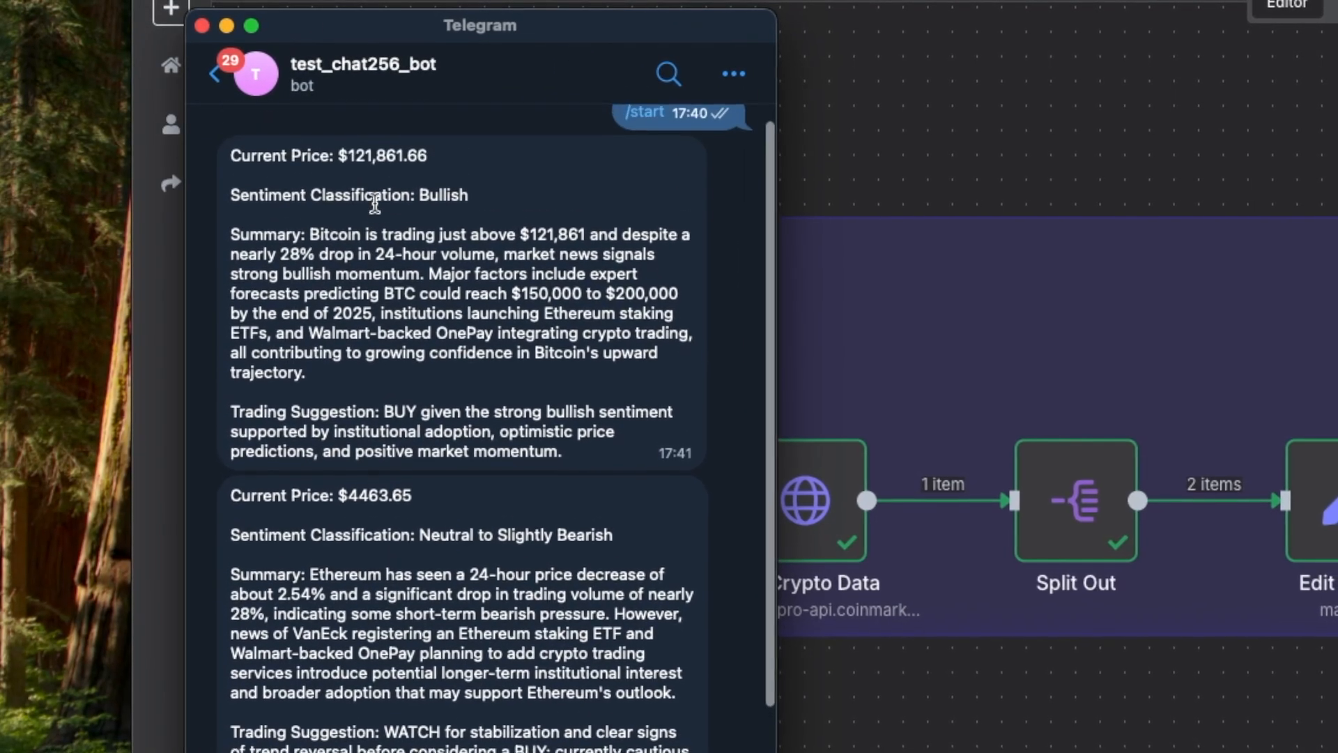
drag(435, 155, 345, 159)
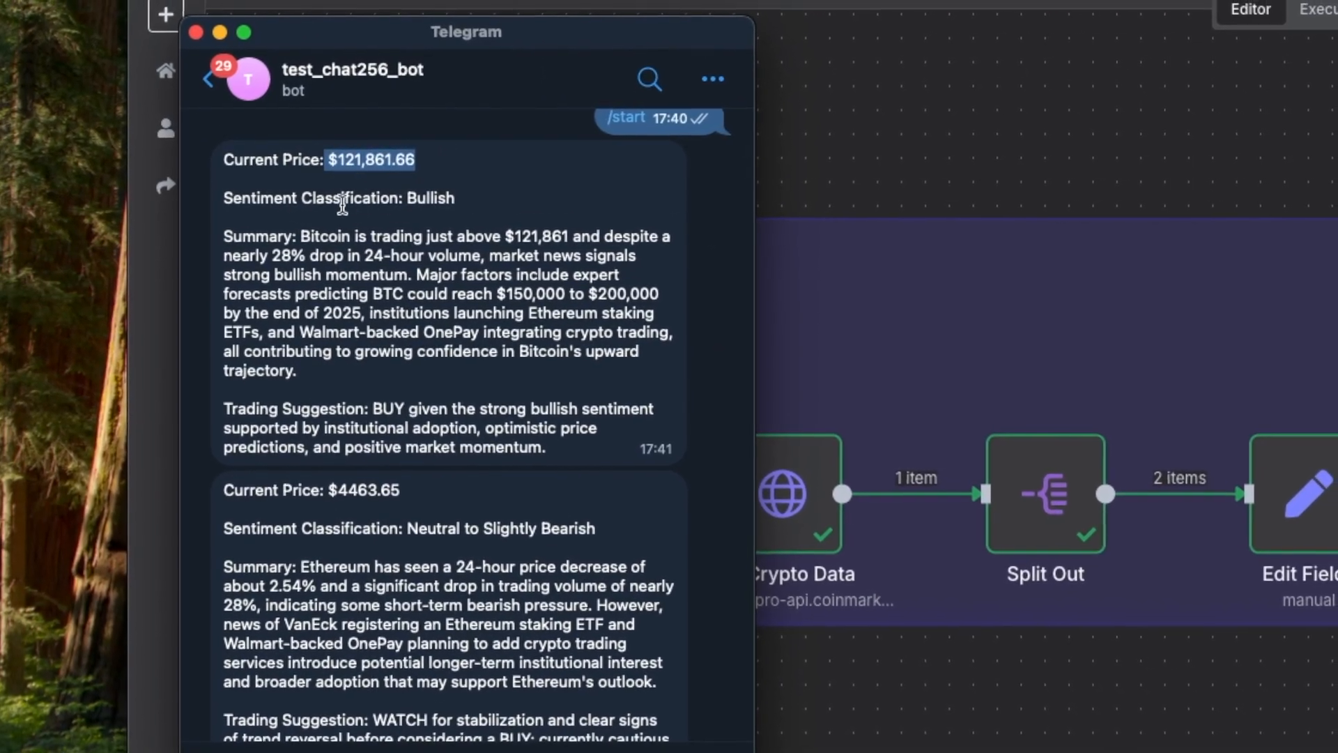
double_click(419, 198)
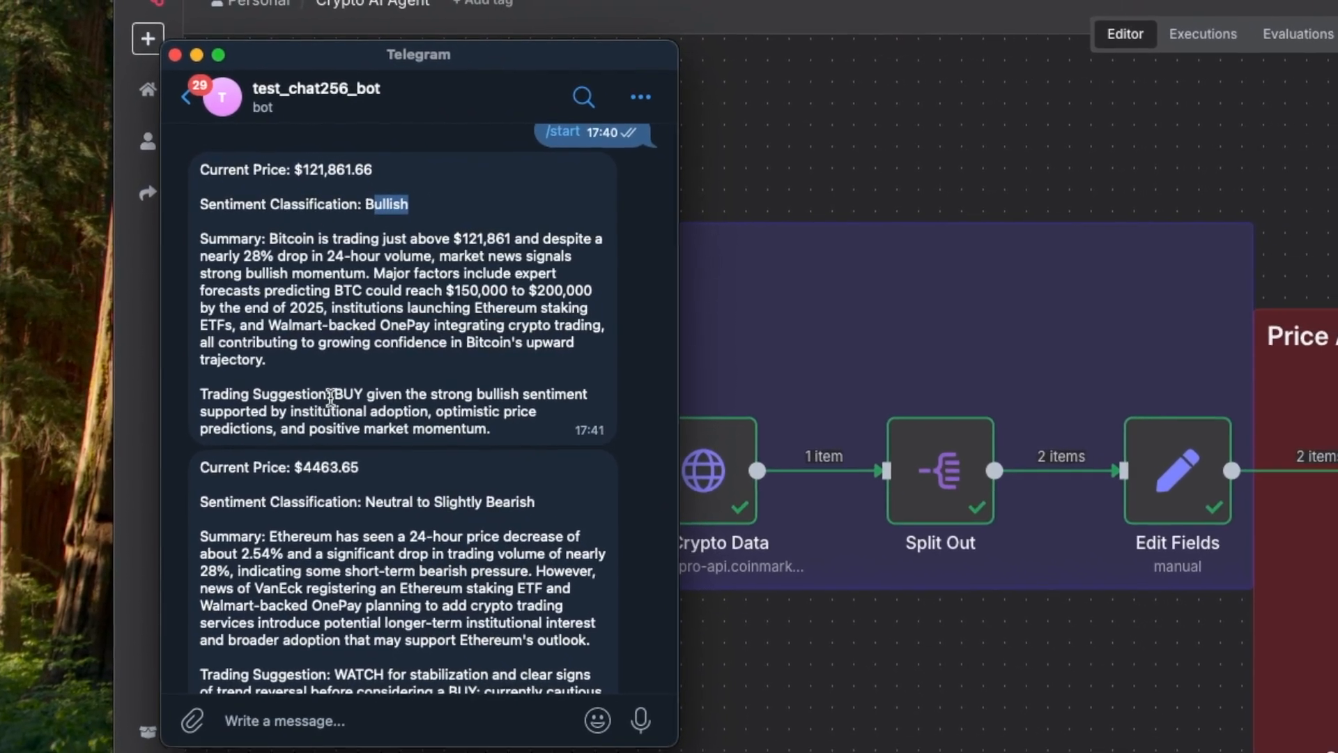
double_click(338, 394)
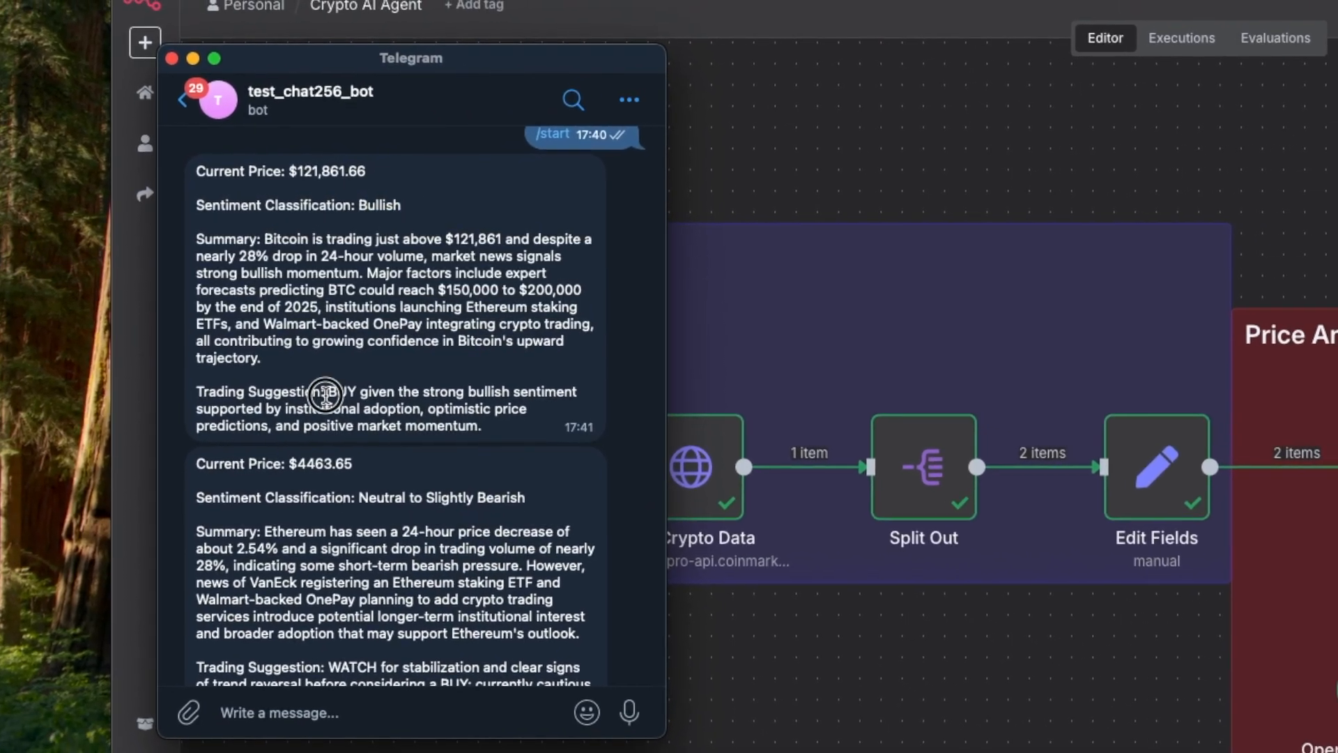
scroll(331, 383, down, 2)
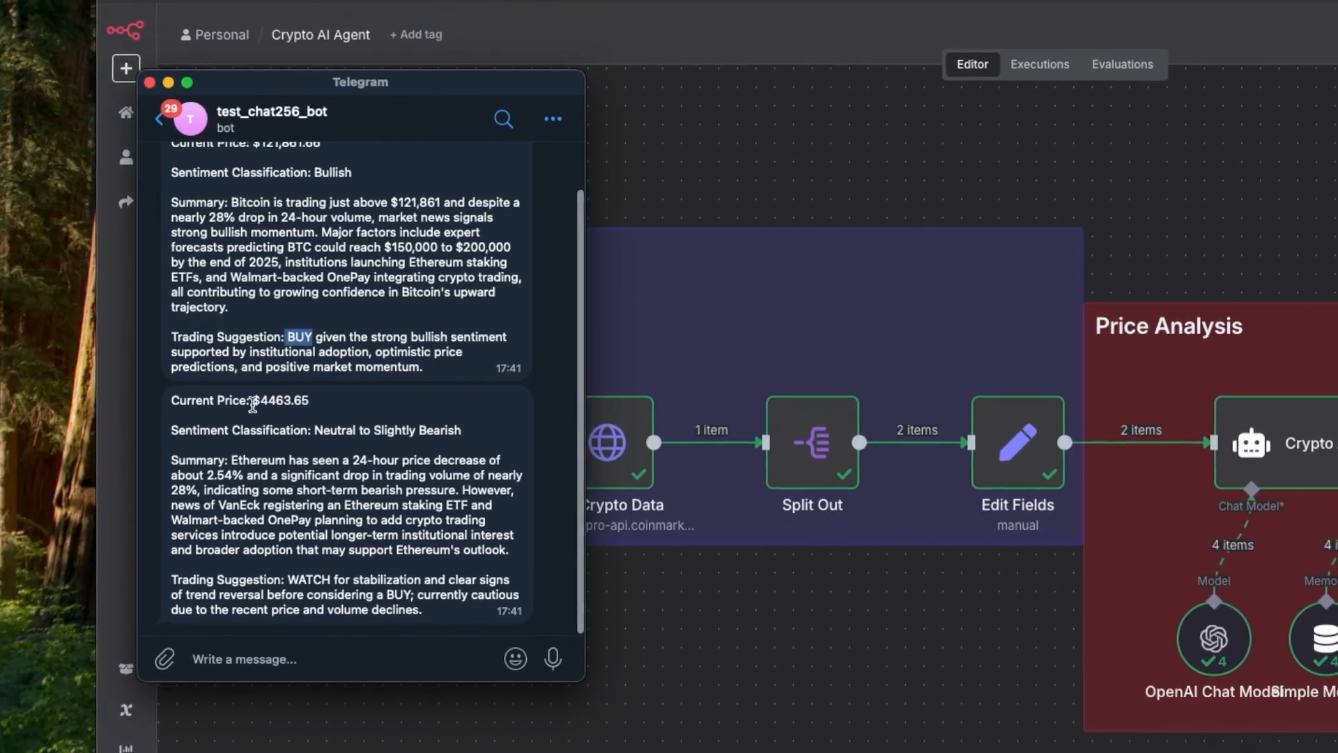
double_click(275, 402)
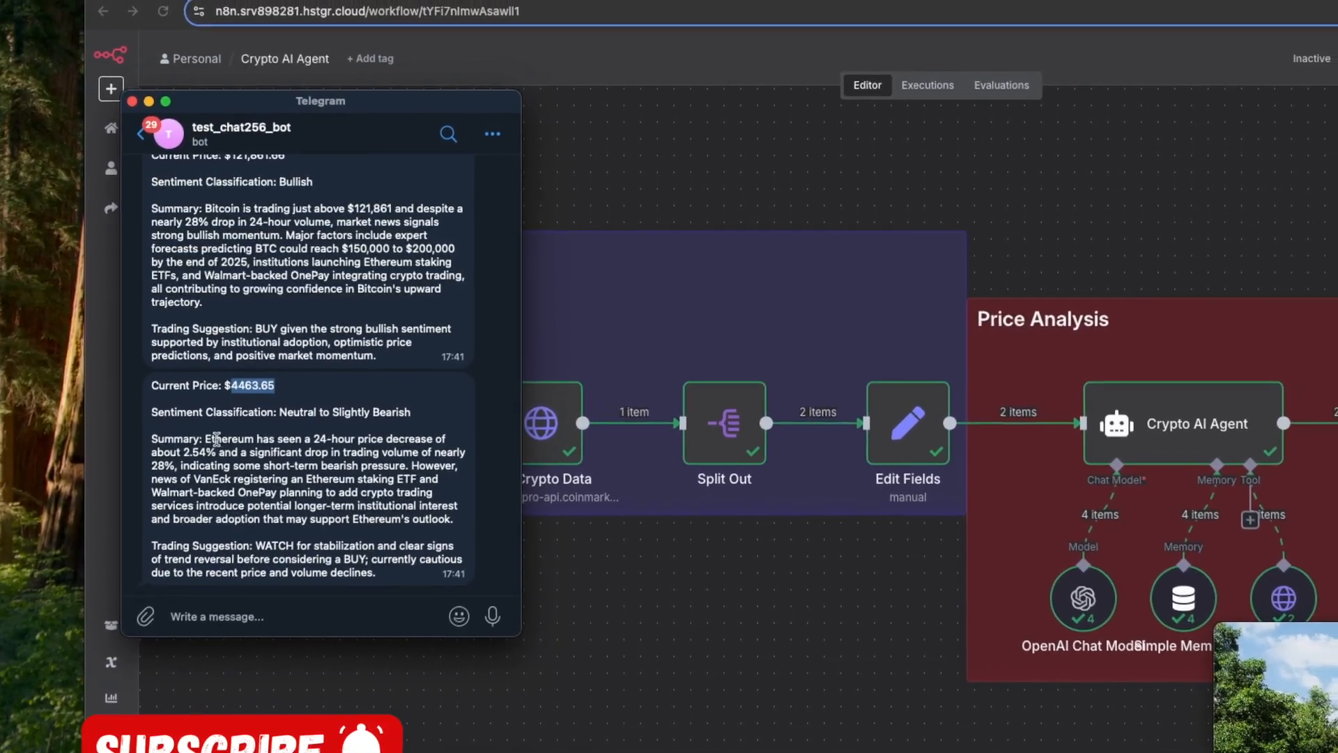
double_click(249, 537)
scroll(266, 418, up, 1)
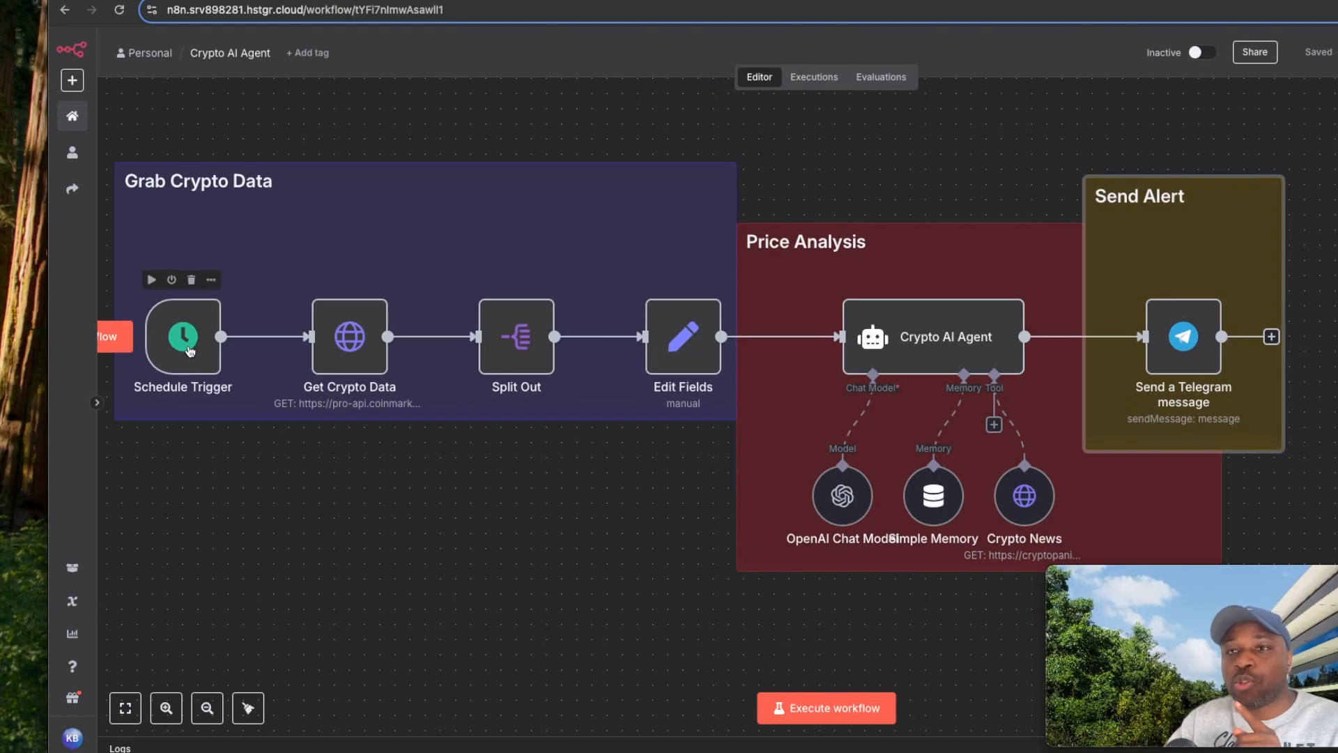
Step: Set the Schedule Trigger node's trigger hour to 7am and return to the workflow canvas
scroll(196, 425, left, 2)
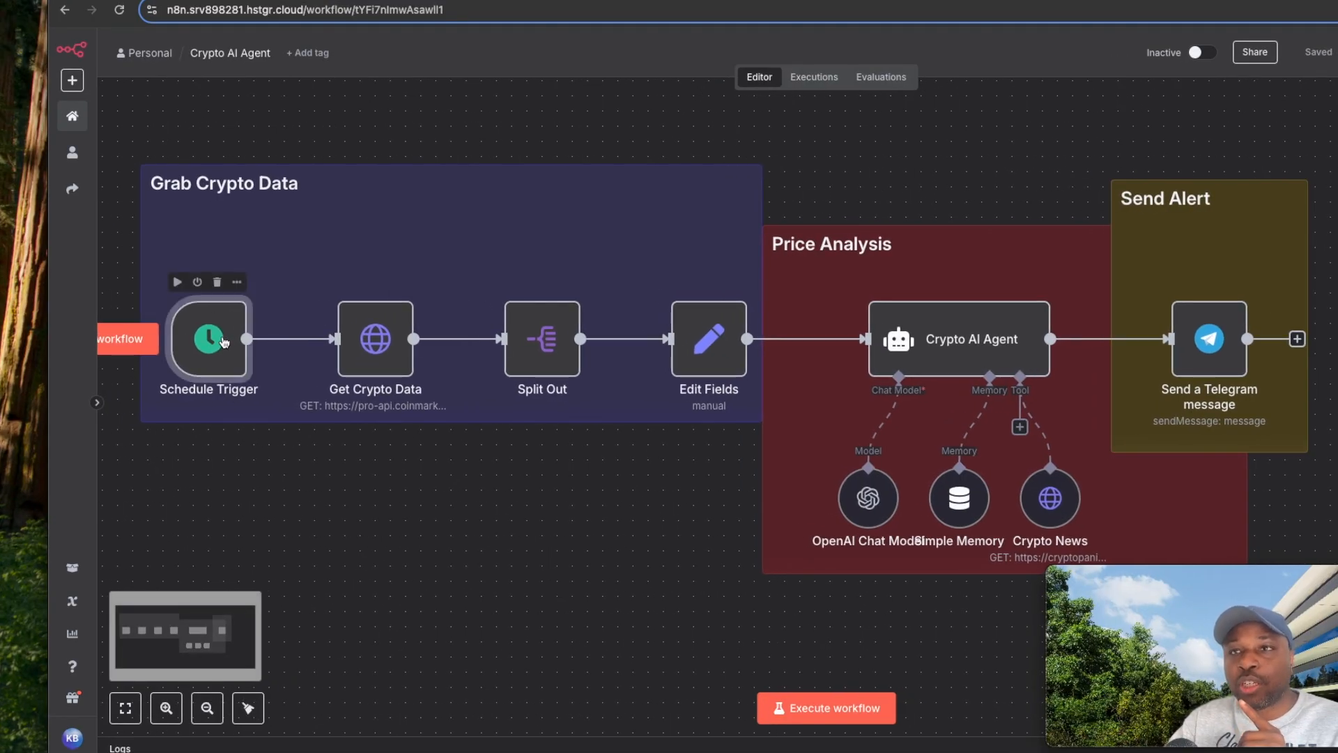
double_click(209, 337)
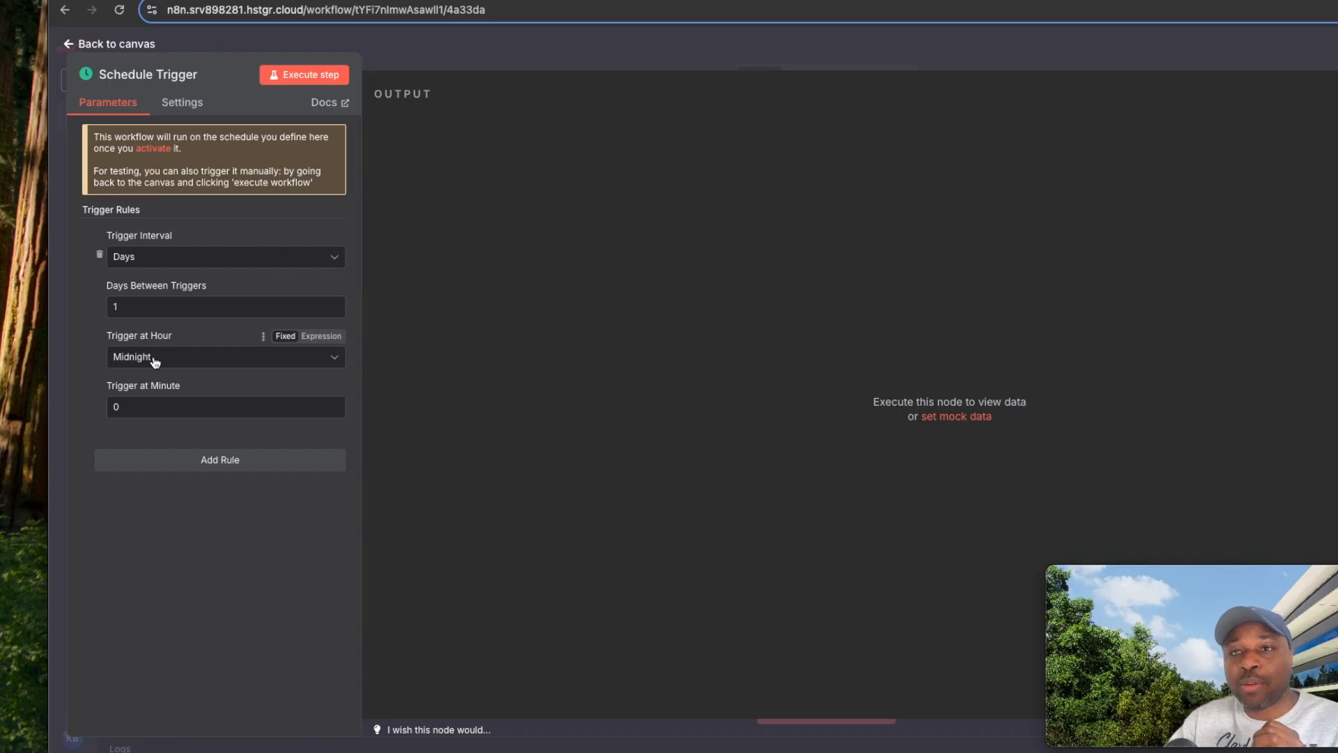
click(154, 359)
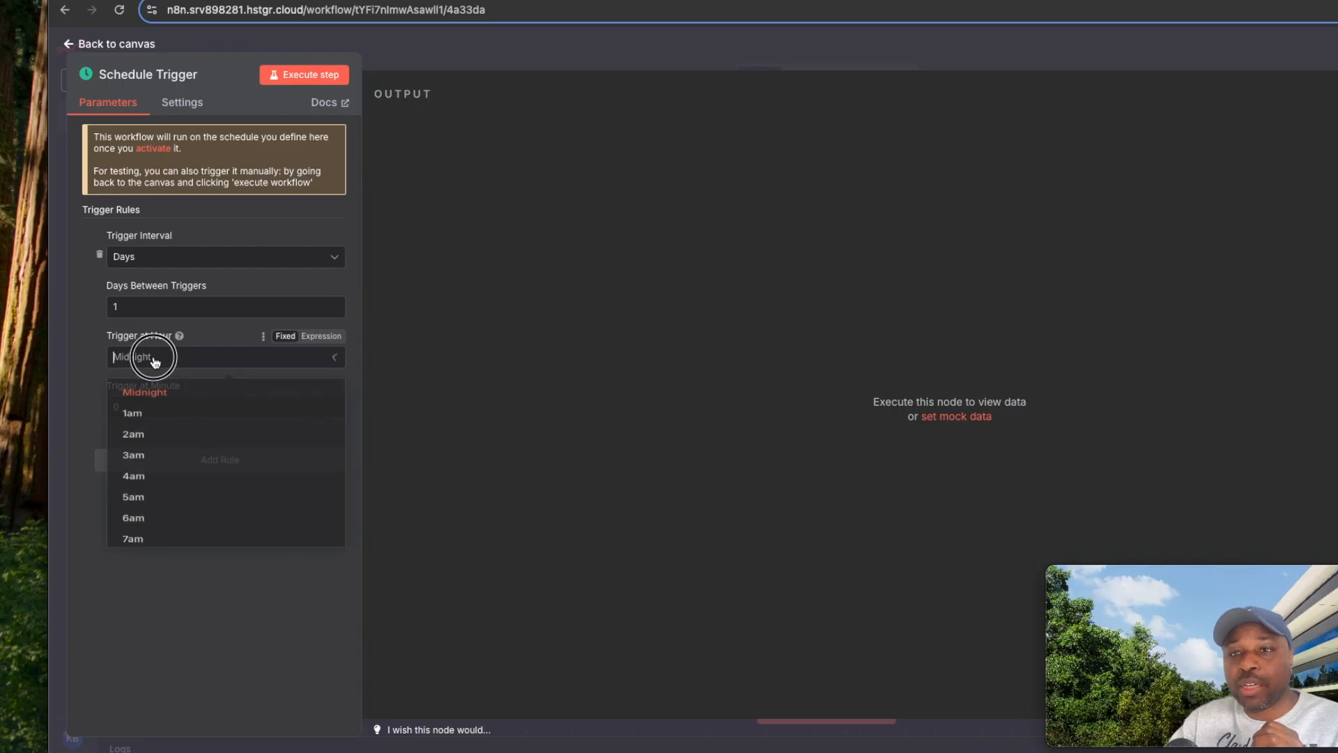
scroll(174, 488, down, 5)
click(154, 424)
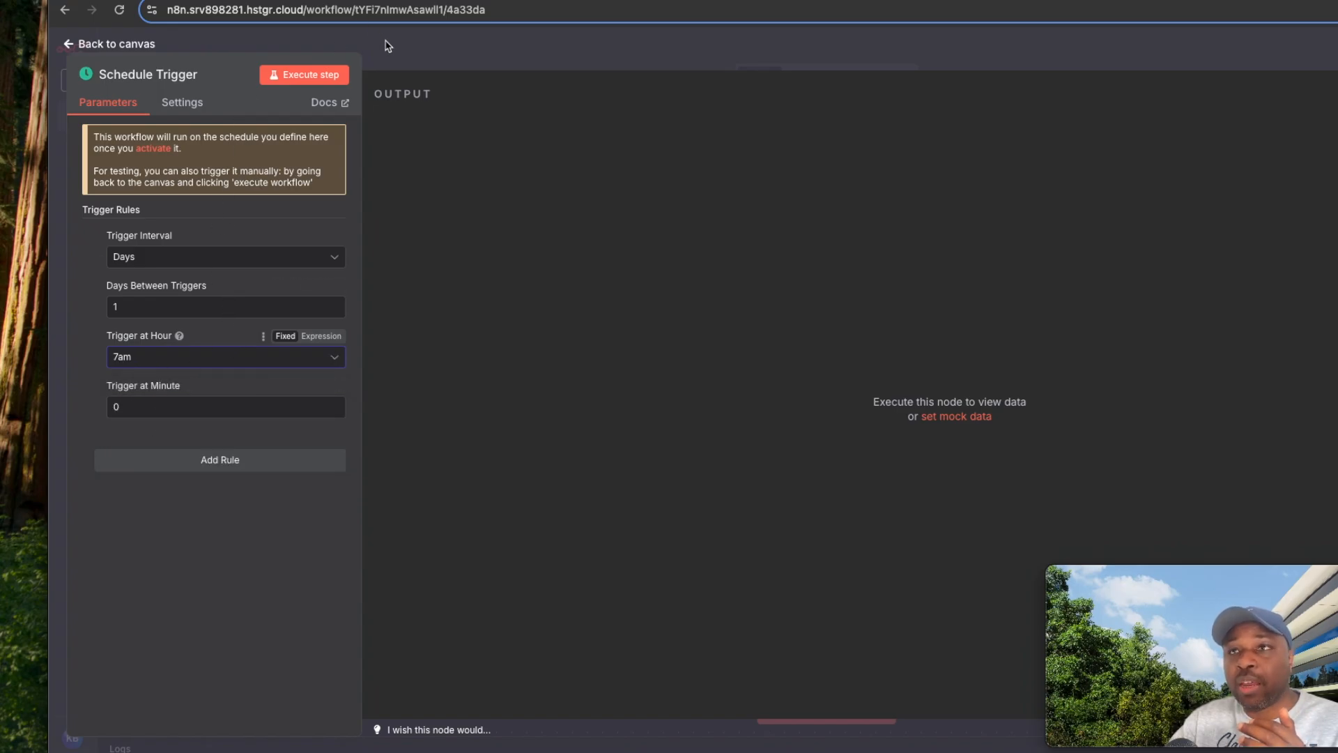
key(Escape)
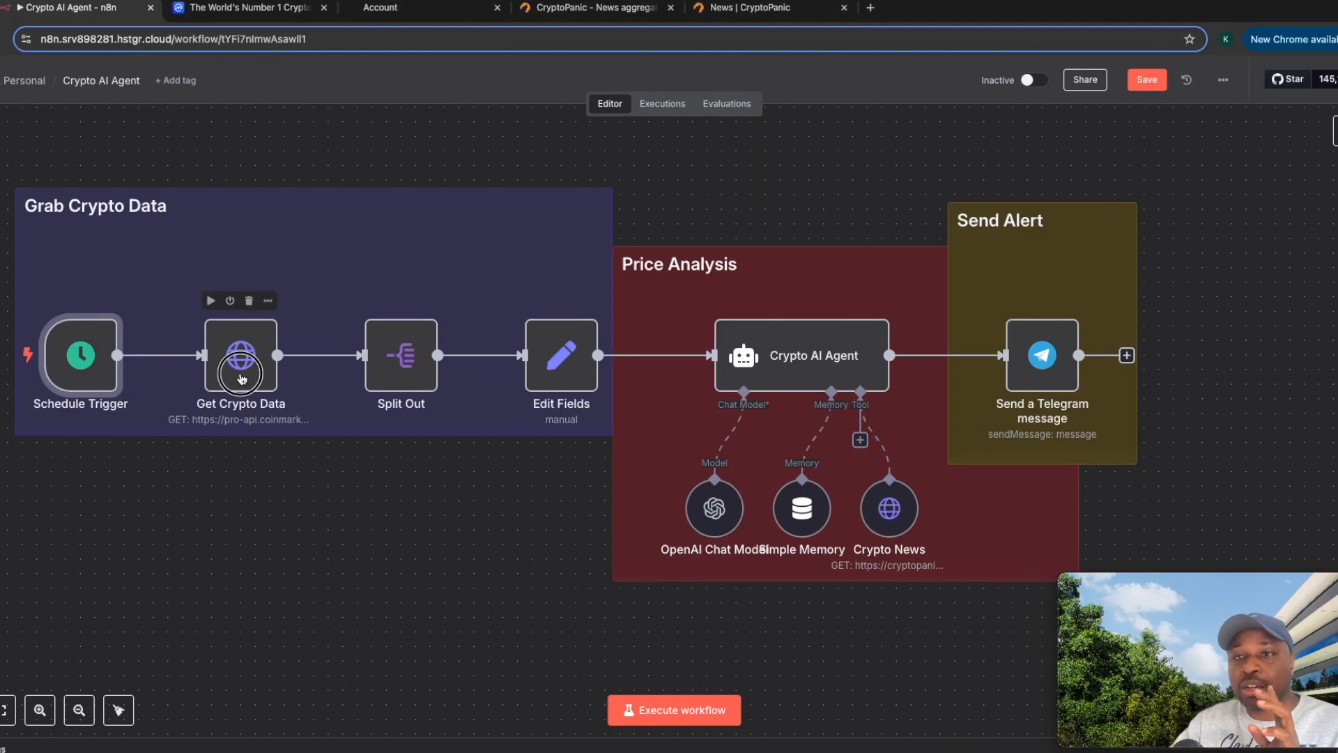
Step: Open the Get Crypto Data node, and look up the API documentation on CoinMarketCap's API site
double_click(240, 356)
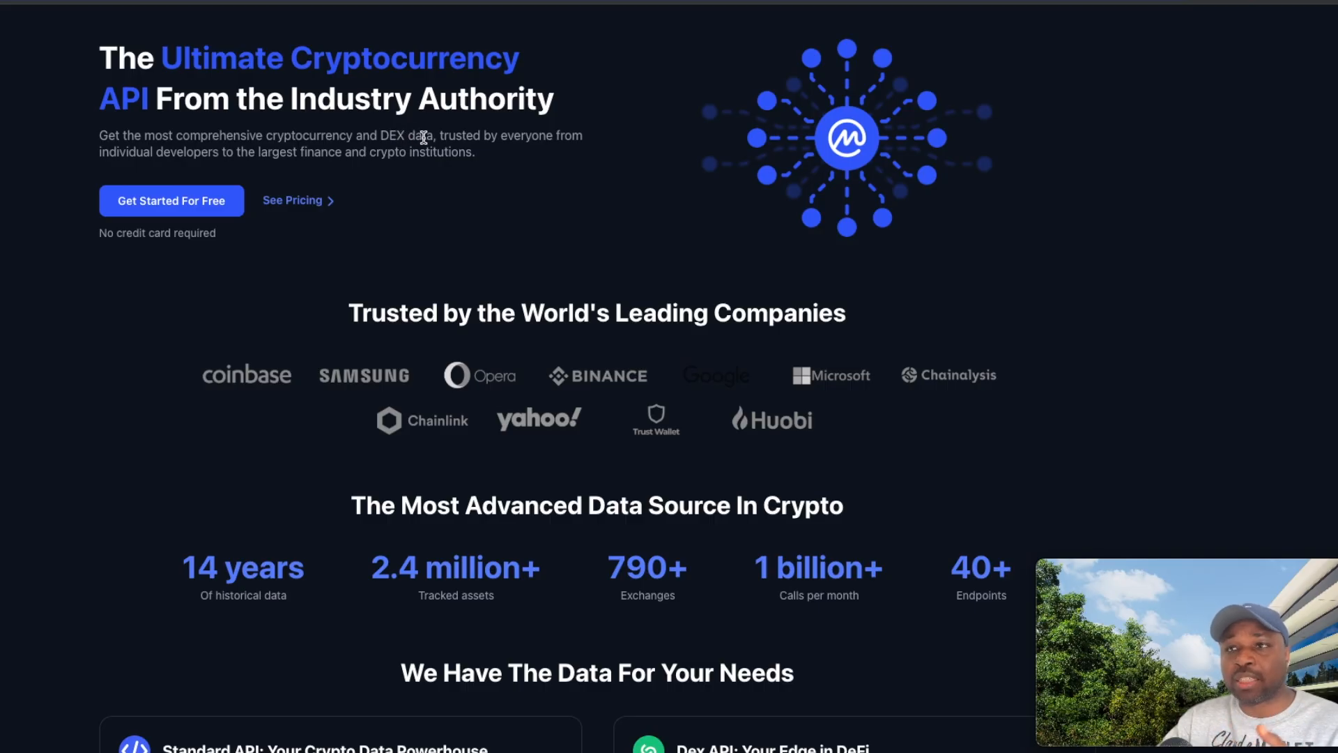
scroll(392, 243, down, 1)
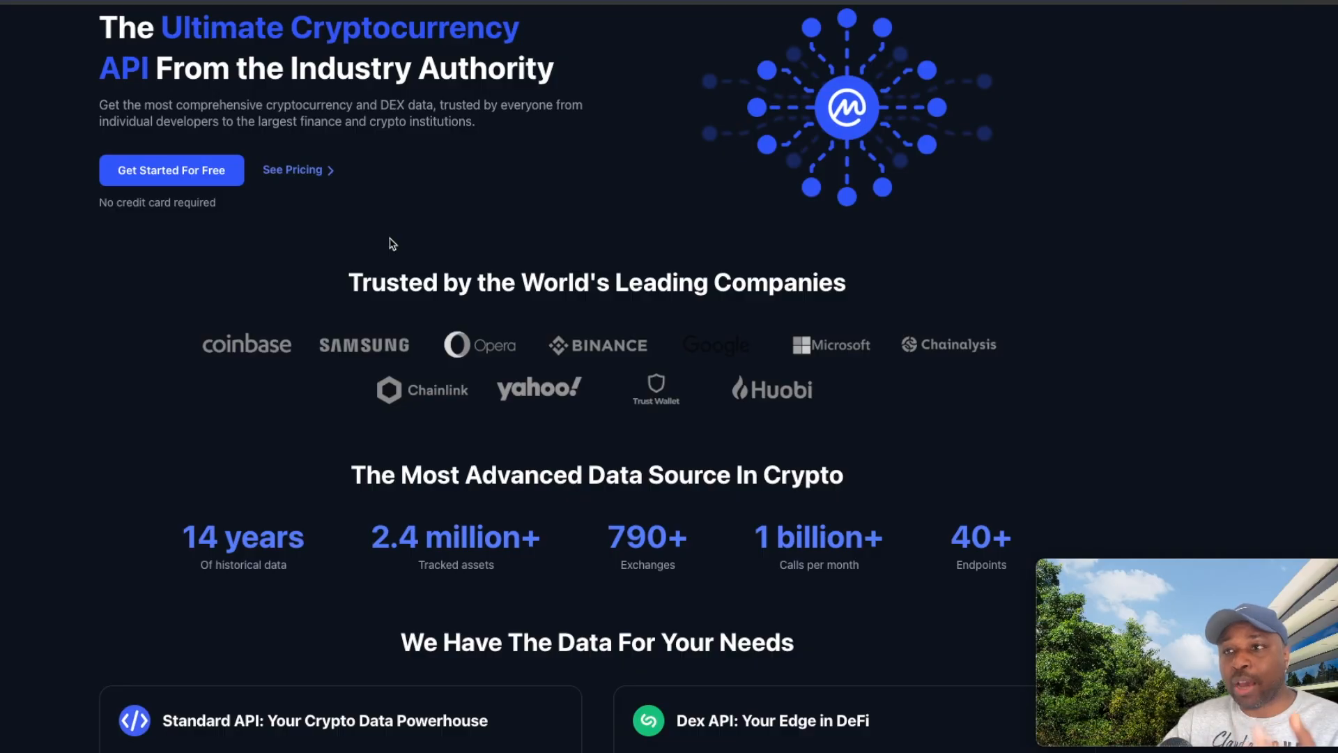
scroll(392, 243, up, 1)
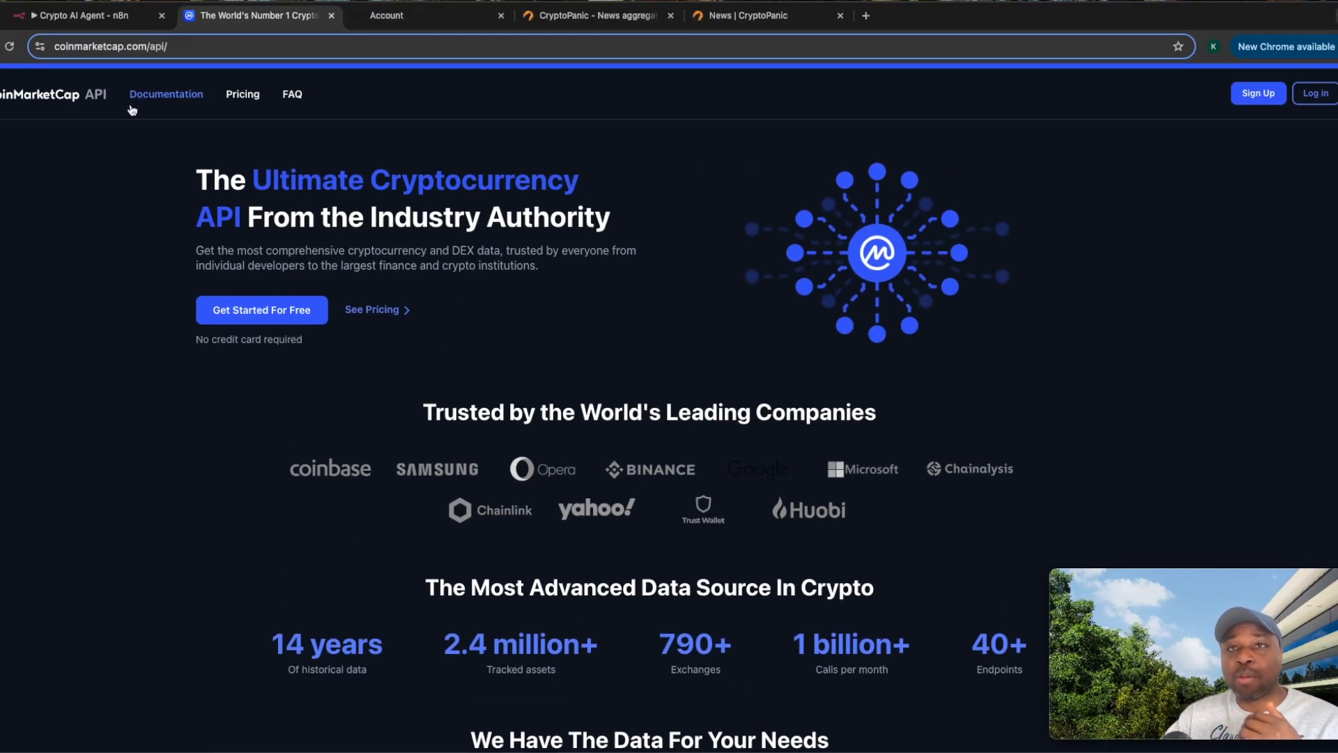
click(95, 96)
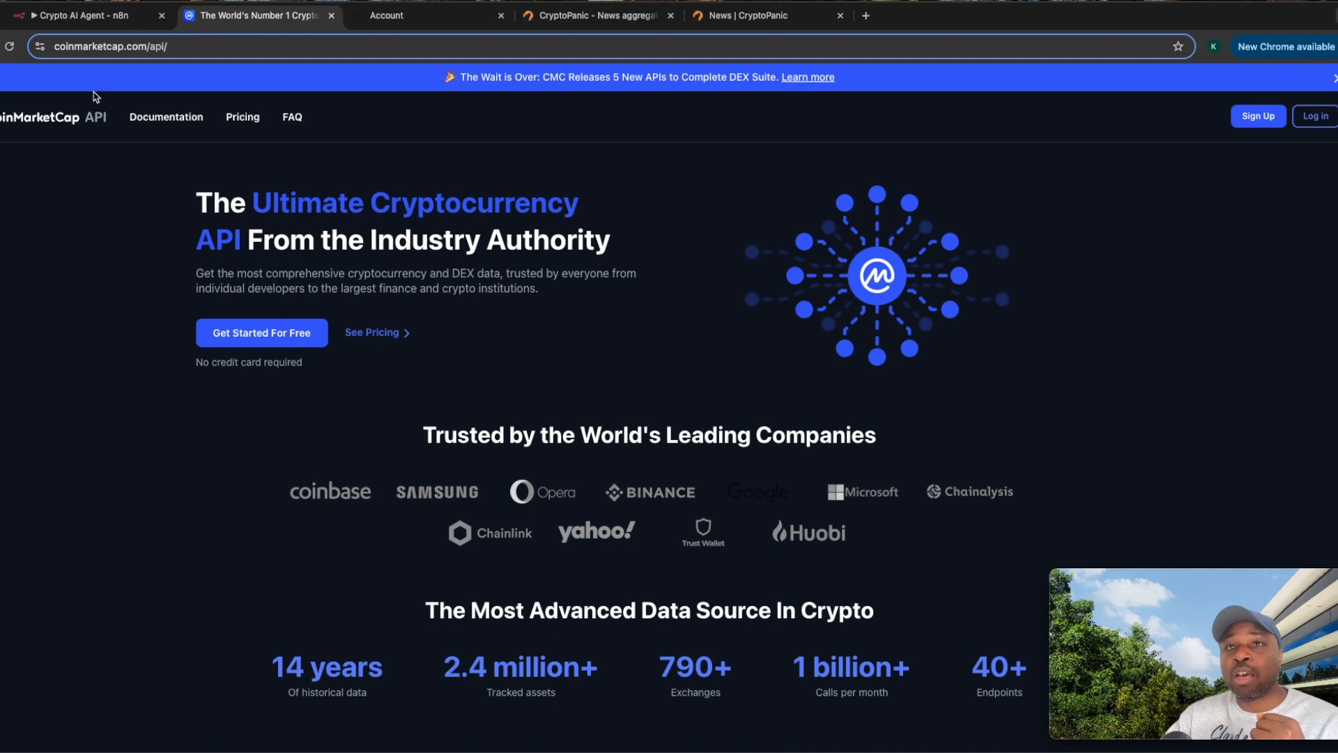
click(182, 119)
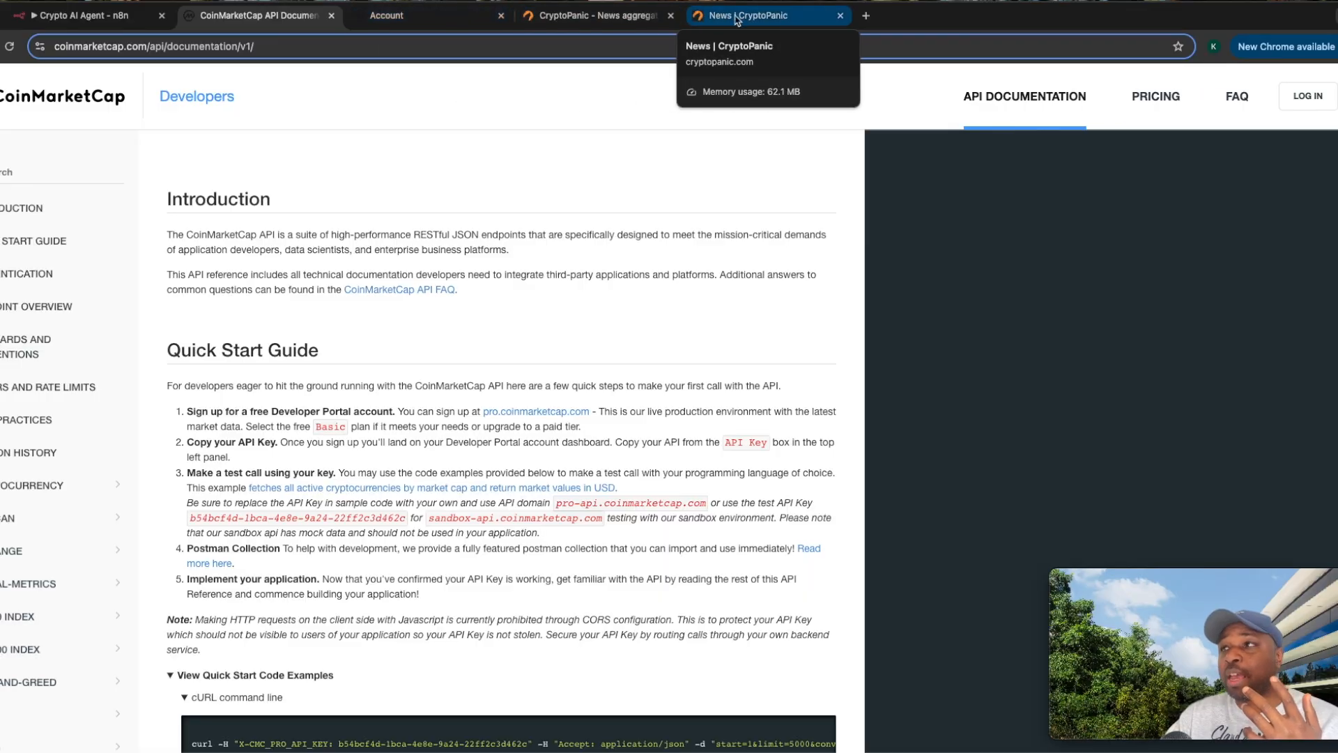
Step: Go to the CoinMarketCap developer account and open the Standard API pricing plans in a separate browser tab
click(1304, 99)
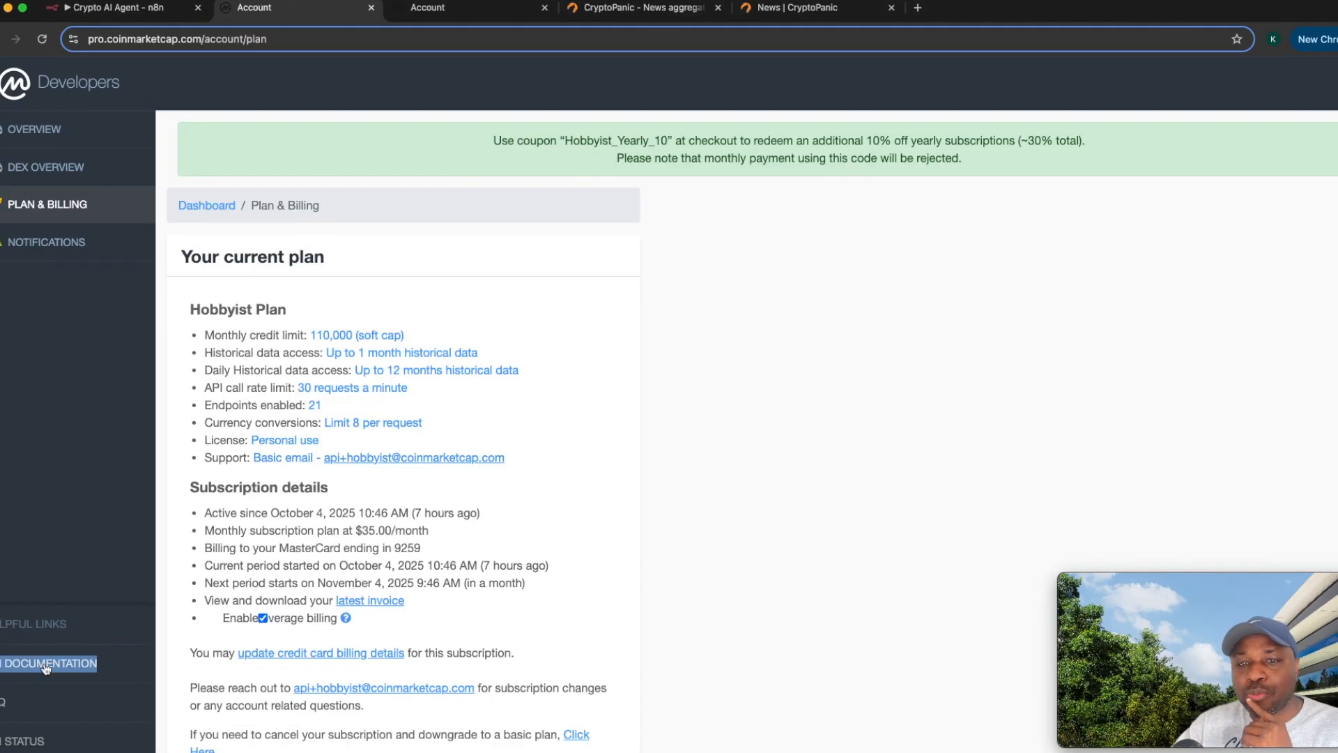
right_click(41, 659)
click(91, 513)
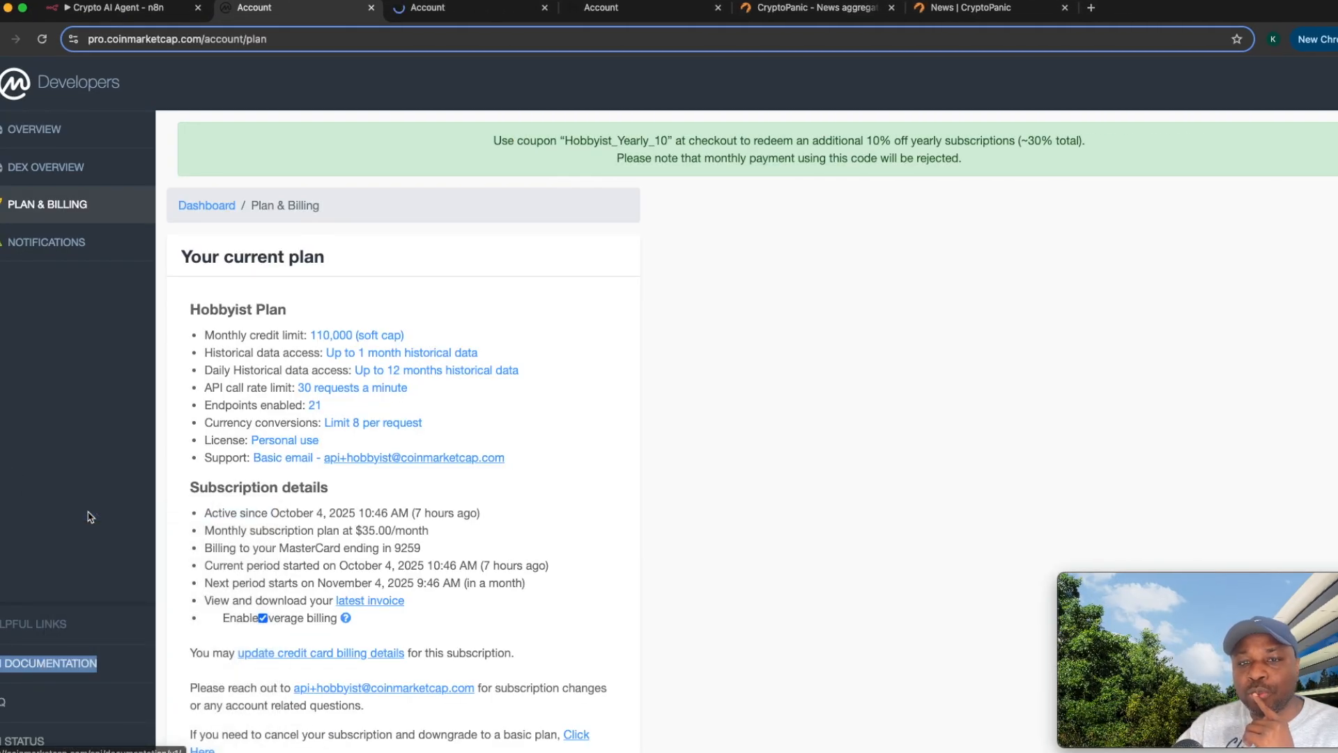
click(428, 8)
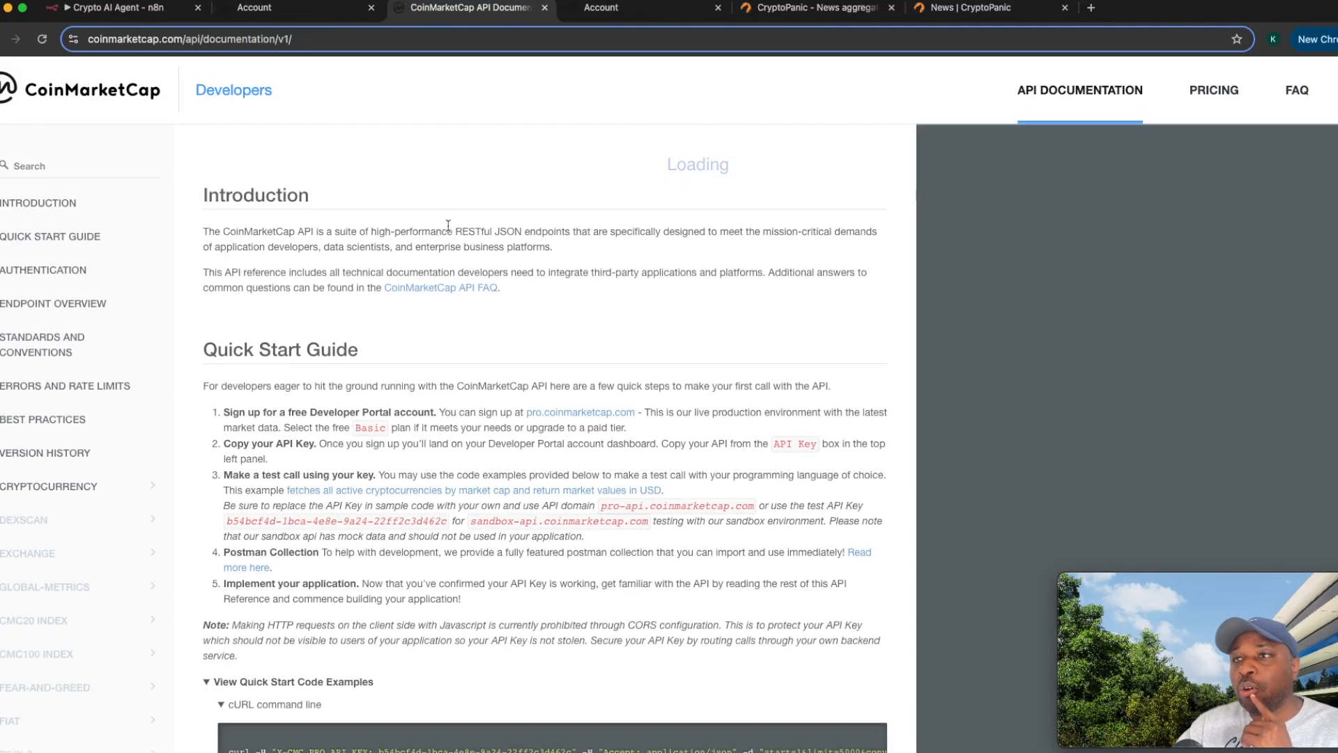
click(1214, 91)
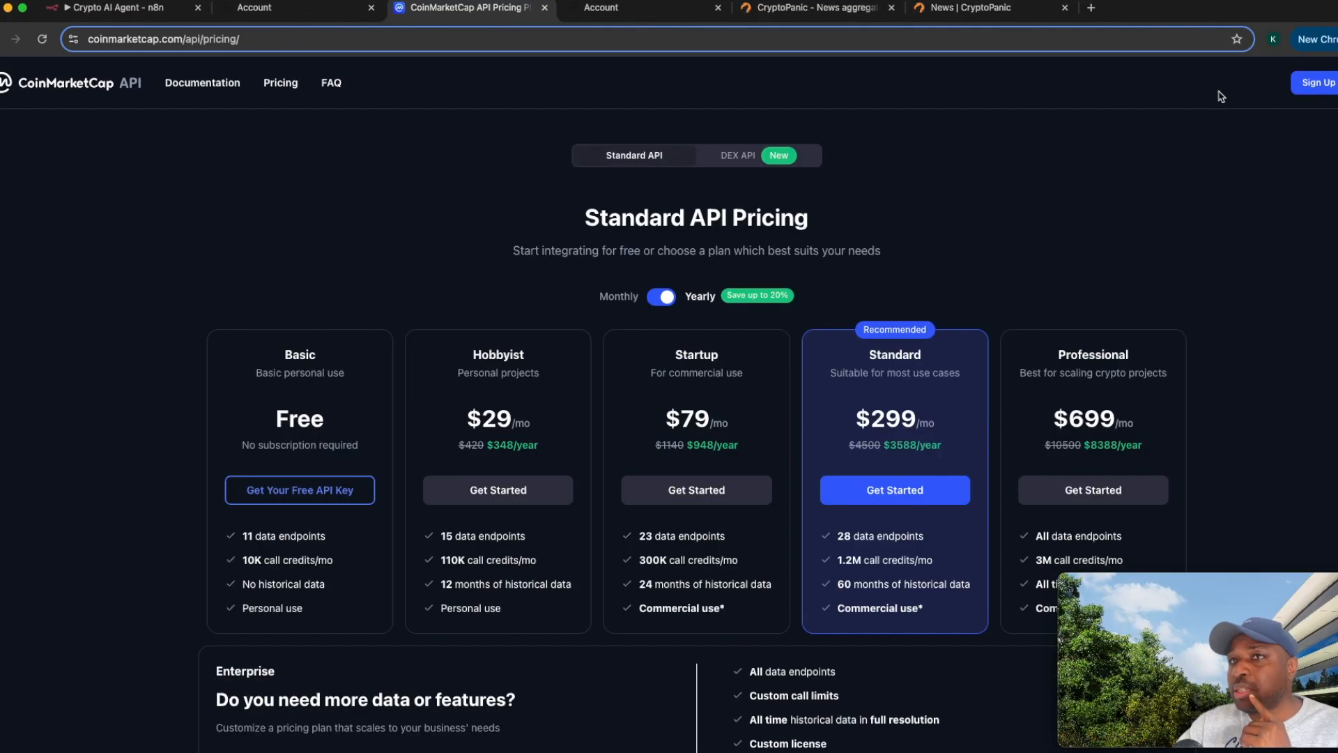
scroll(348, 474, down, 1)
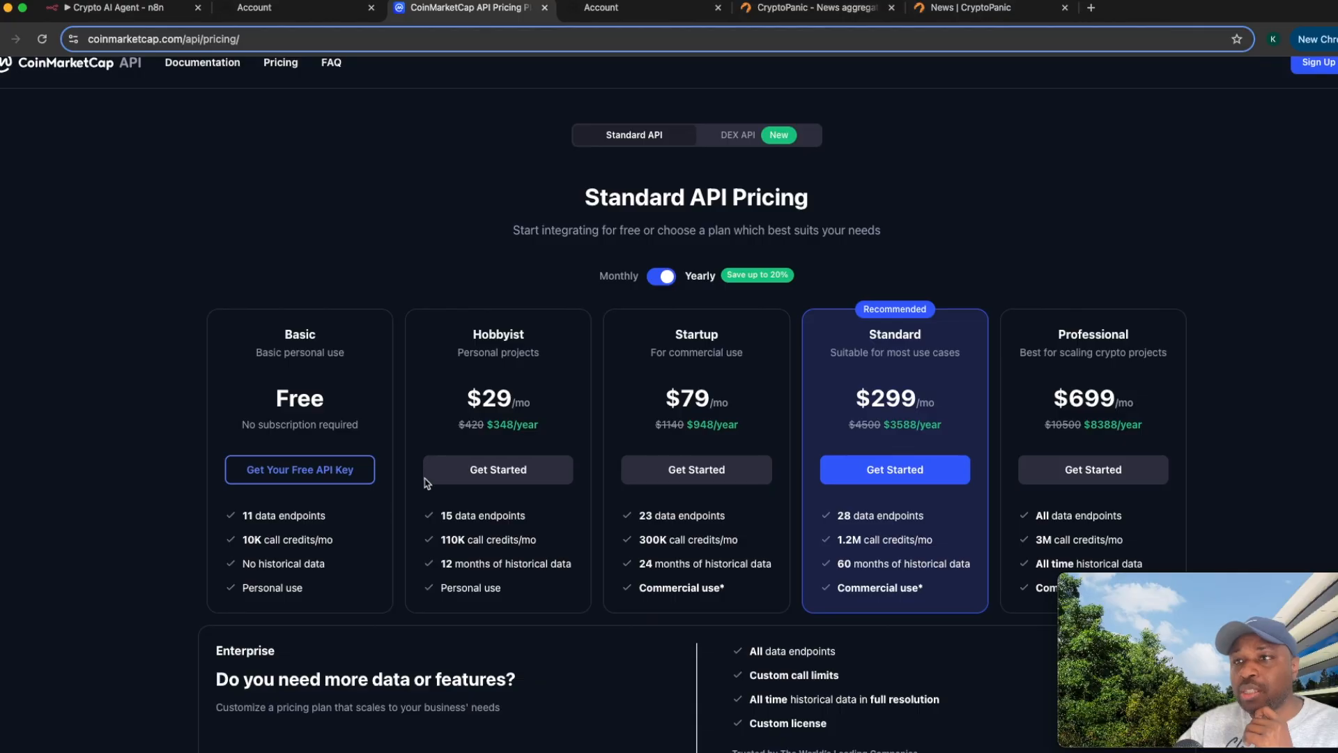
Step: Open the API documentation from the Plan & Billing page, and check the pricing plans and the account's API key overview
click(309, 9)
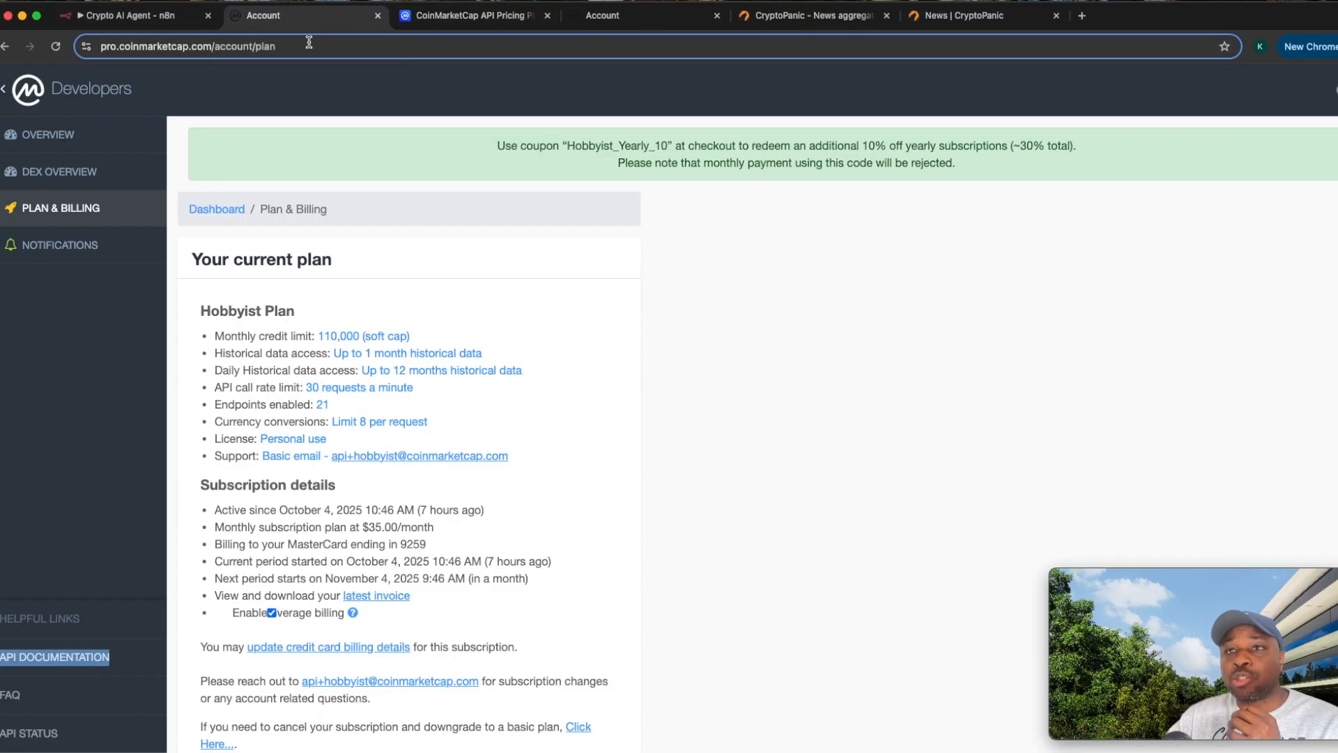
click(79, 655)
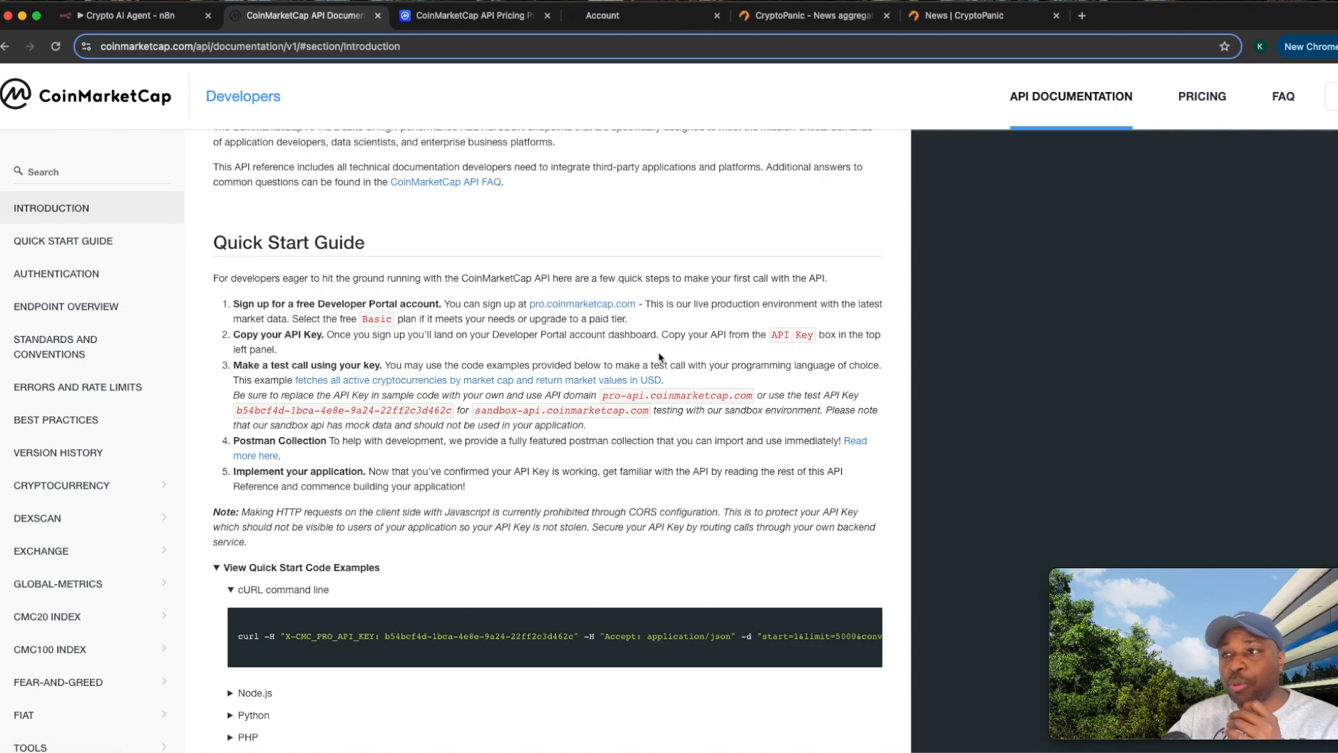
click(437, 21)
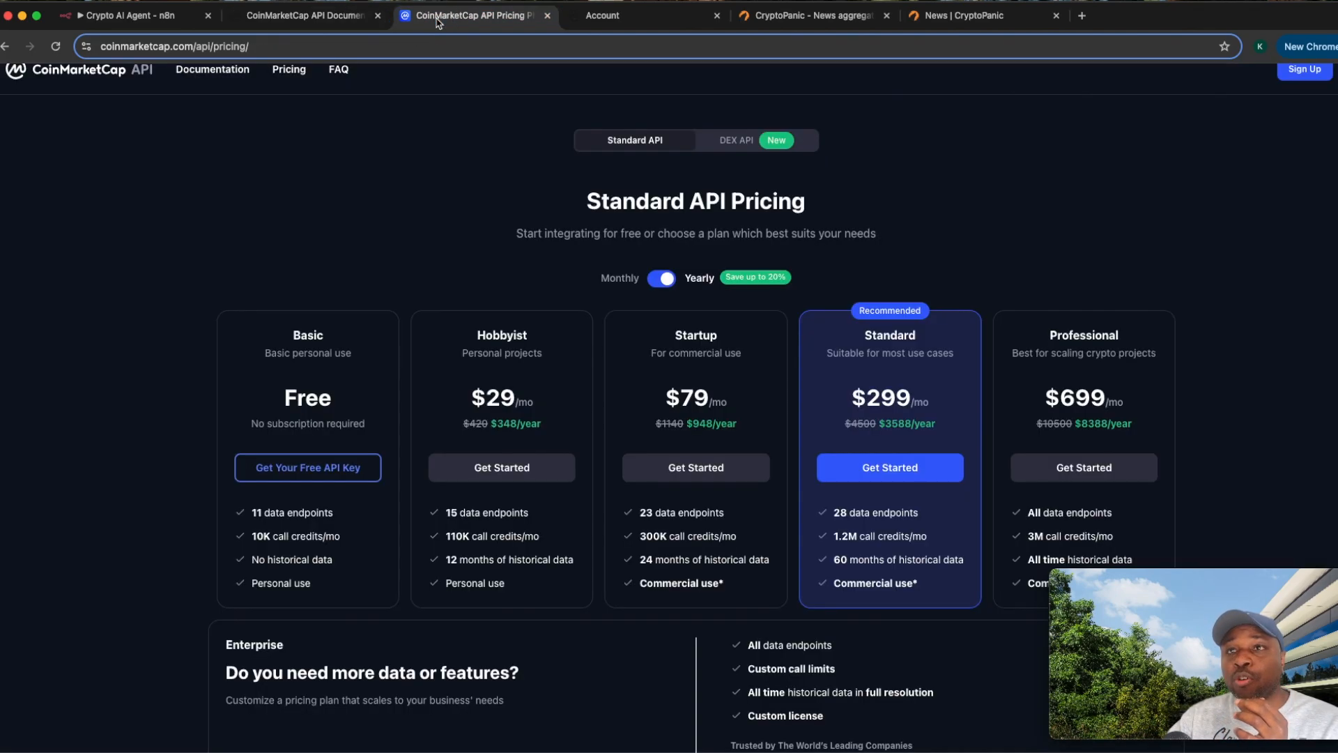
click(293, 15)
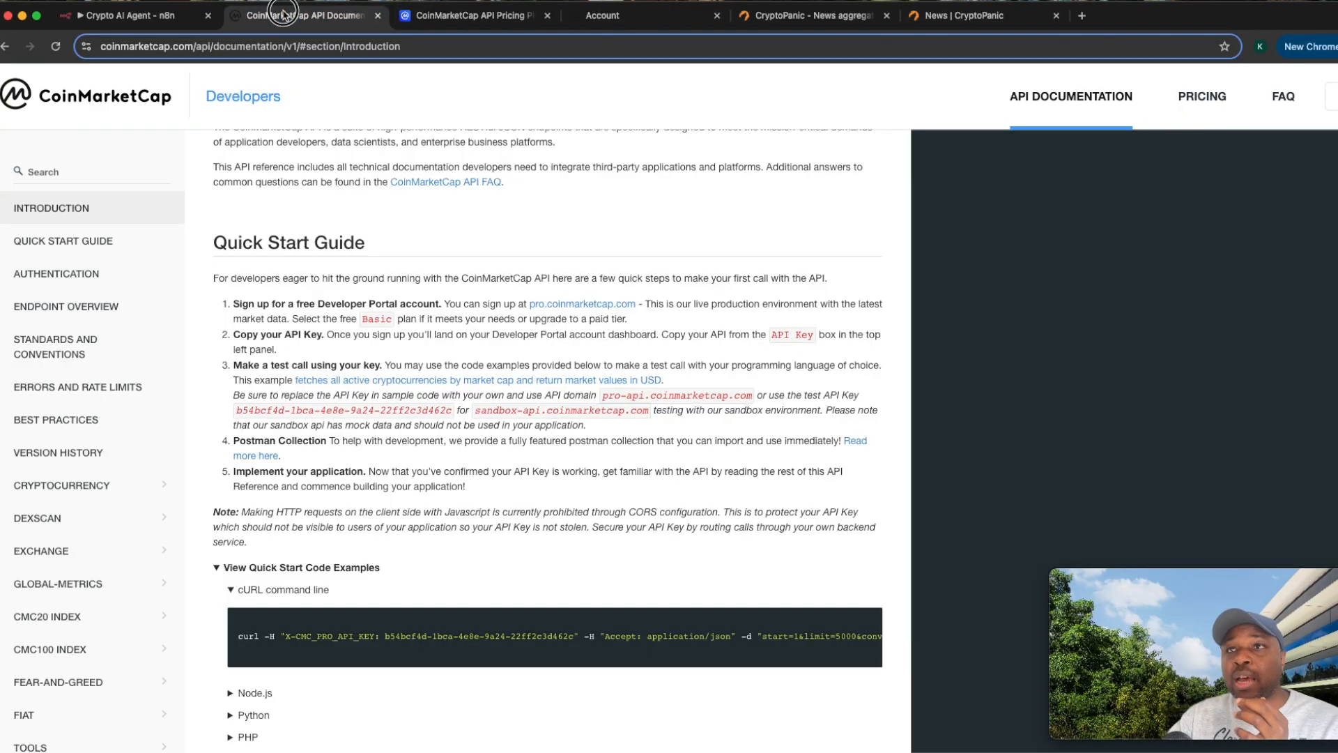
click(627, 17)
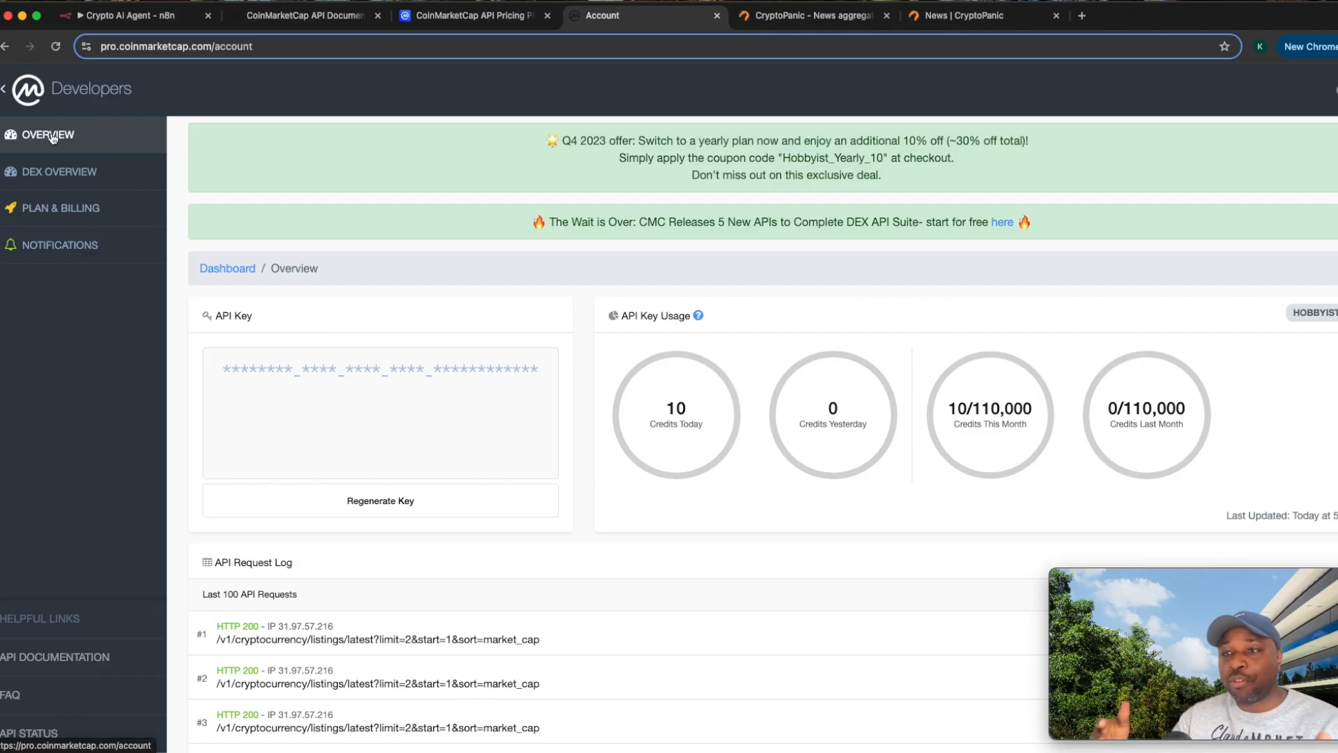
Step: Find the Listings Latest endpoint under Cryptocurrency in the CoinMarketCap API documentation and examine its description and request path
key(super+2)
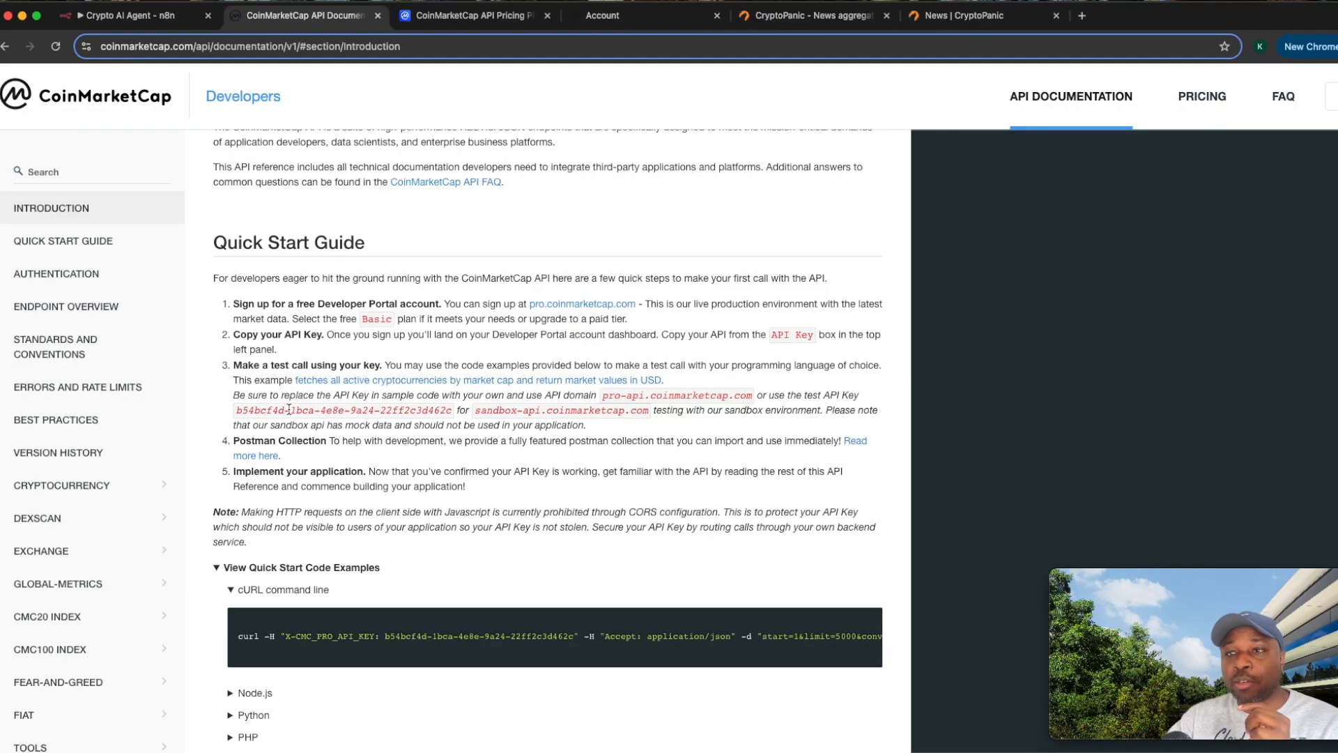
scroll(336, 523, down, 5)
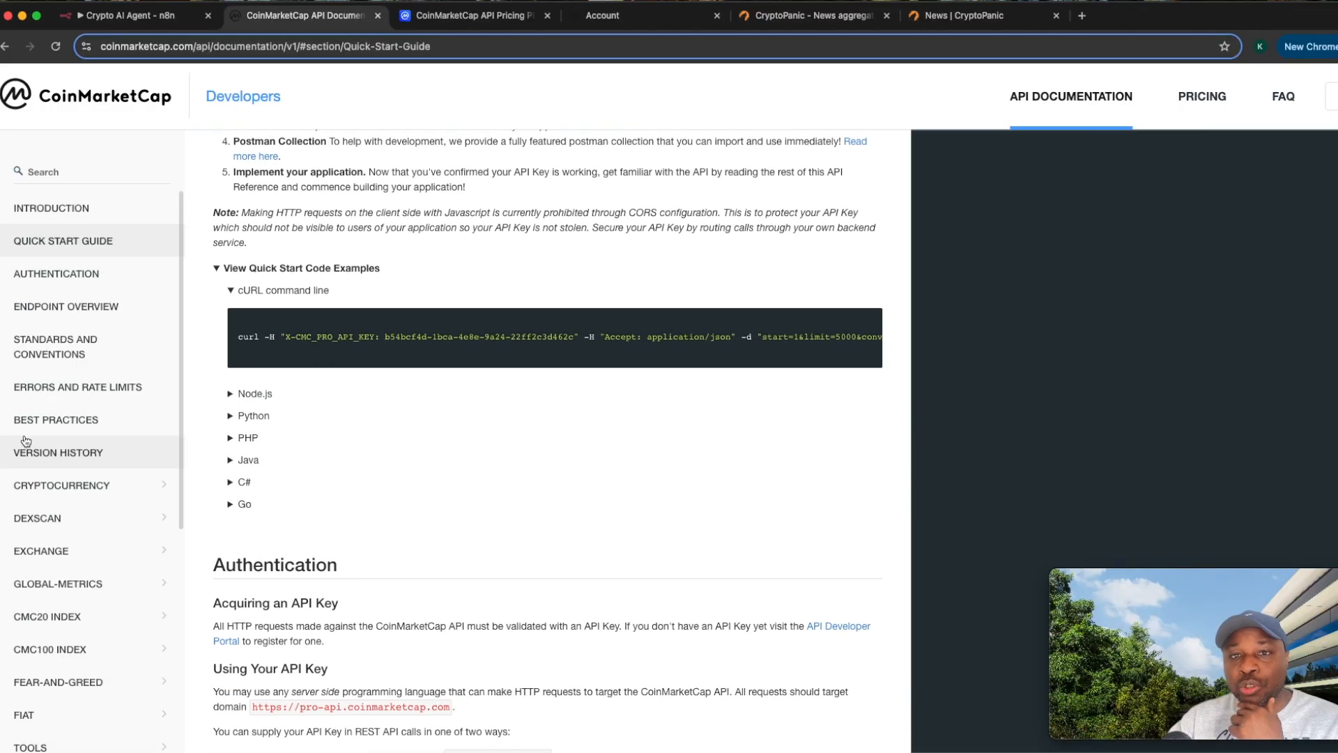
click(106, 489)
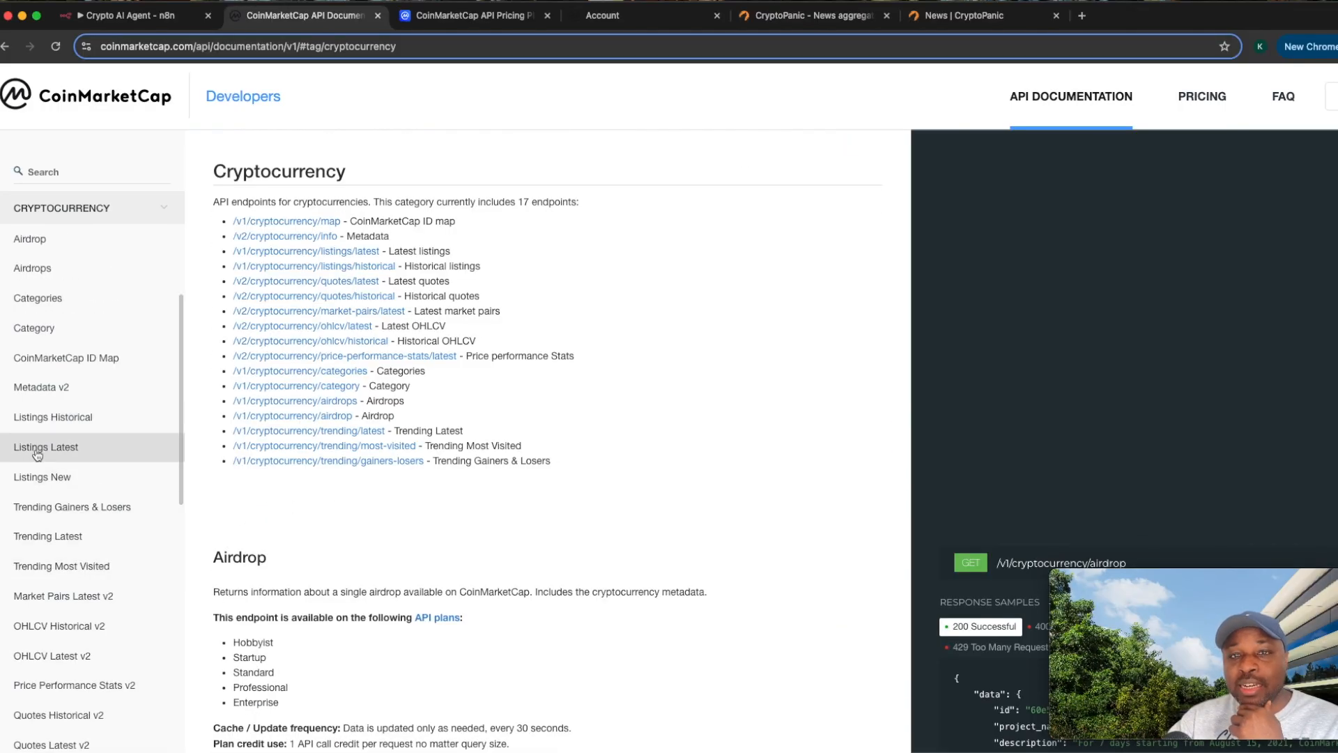
click(68, 454)
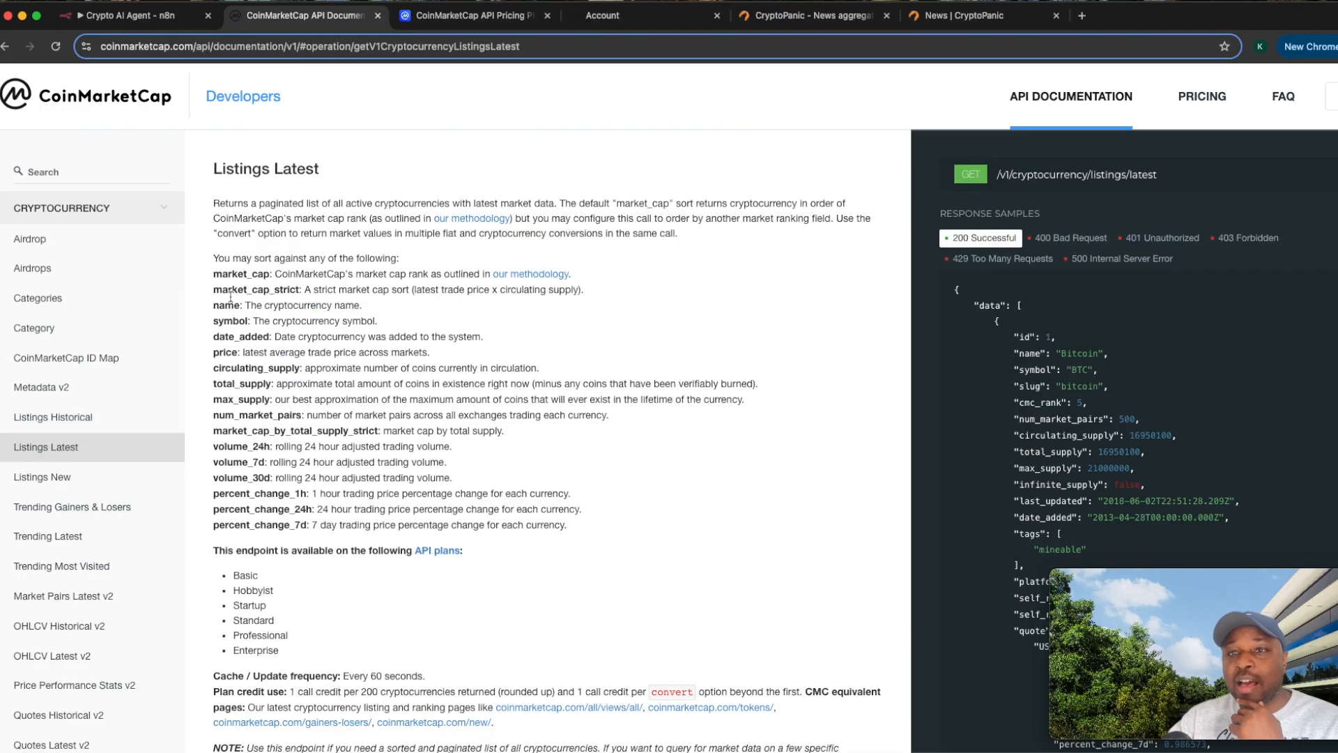
scroll(344, 304, up, 2)
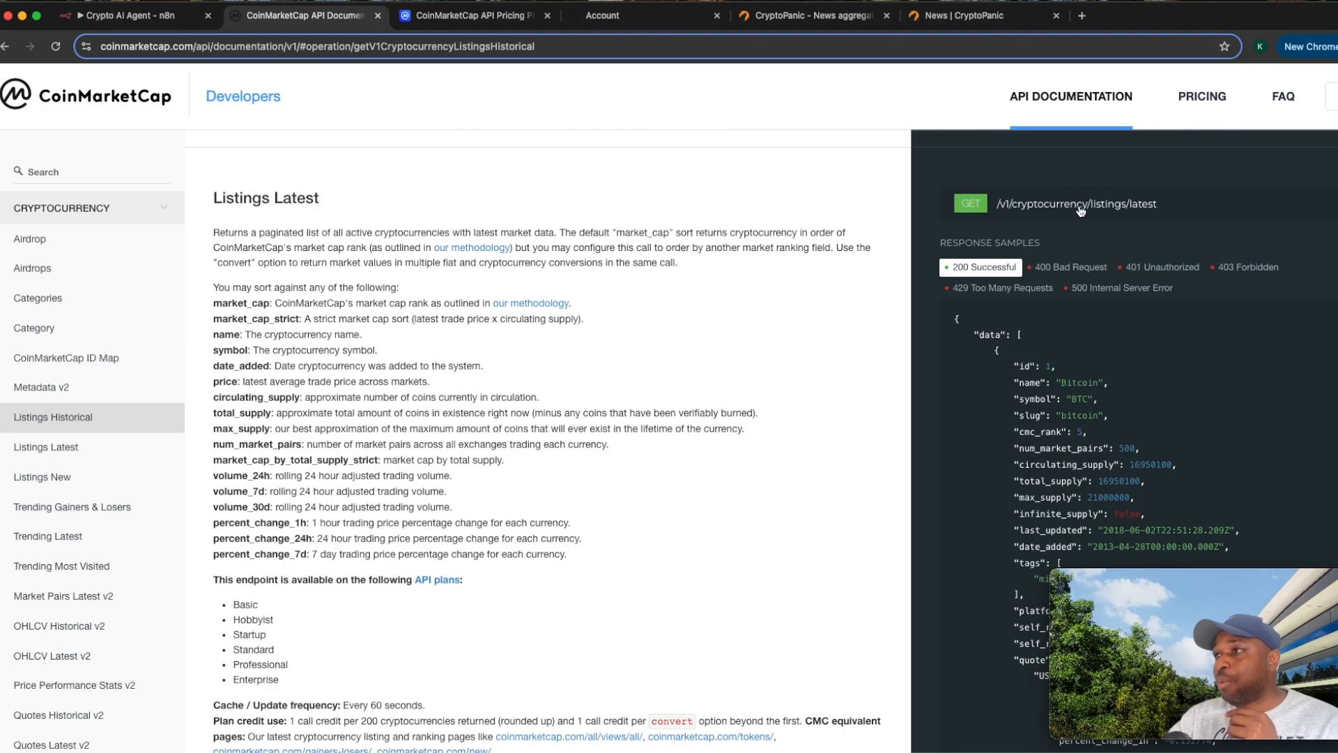
Step: Copy the full Listings Latest server URL from the API documentation, and reopen the Get Crypto Data node in n8n
drag(1171, 209, 994, 198)
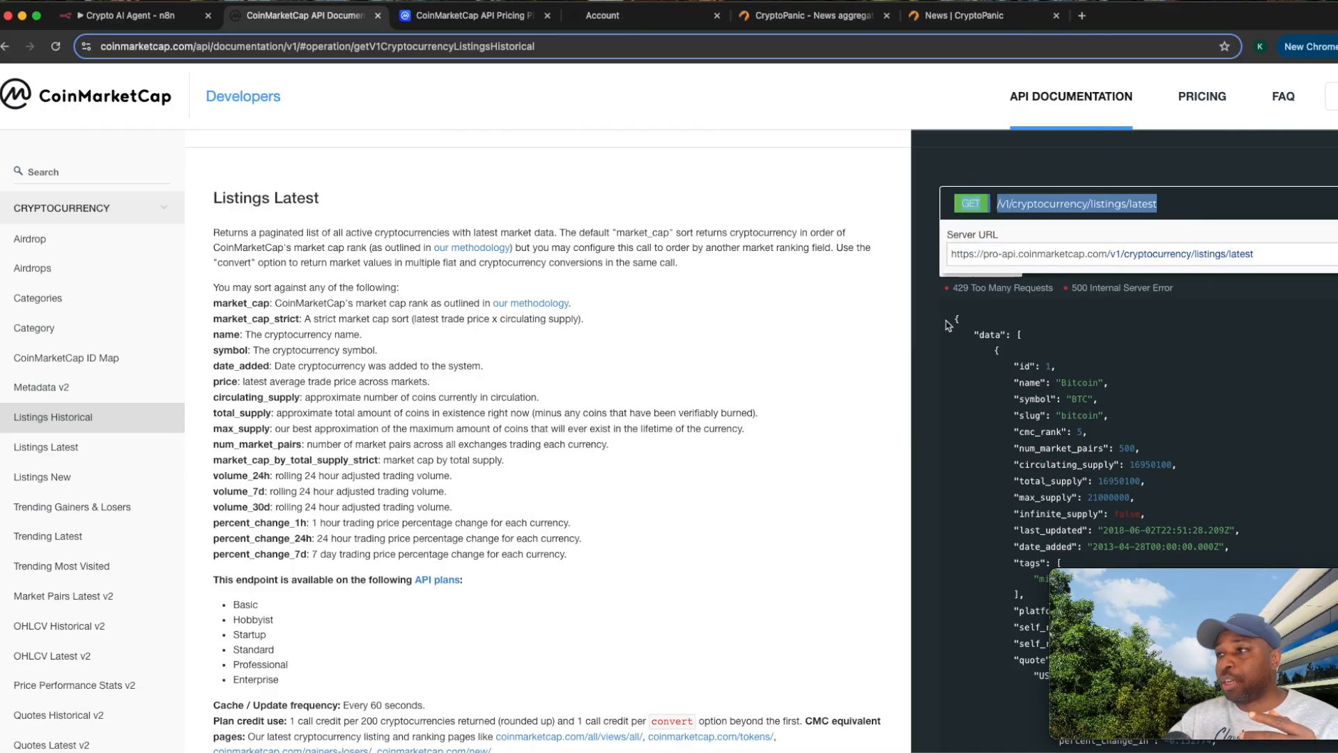
drag(1274, 258, 943, 252)
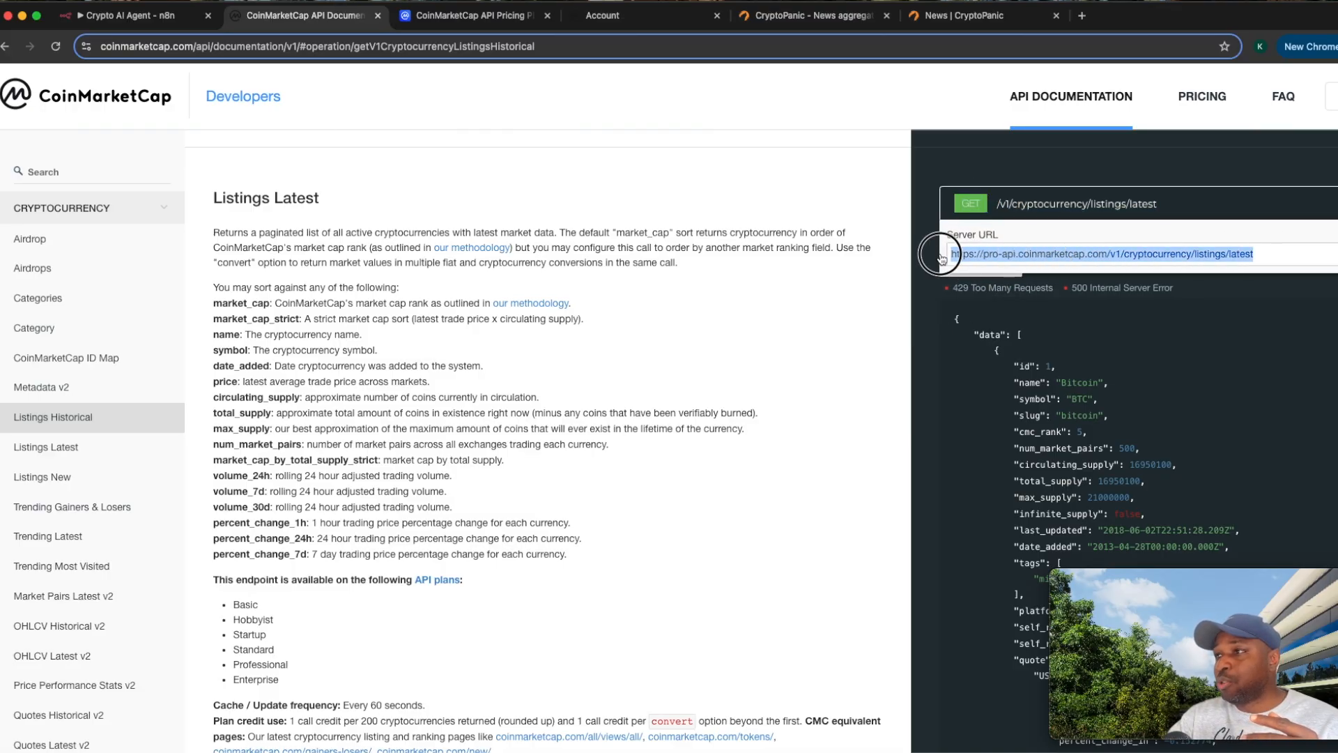
right_click(988, 257)
click(1005, 284)
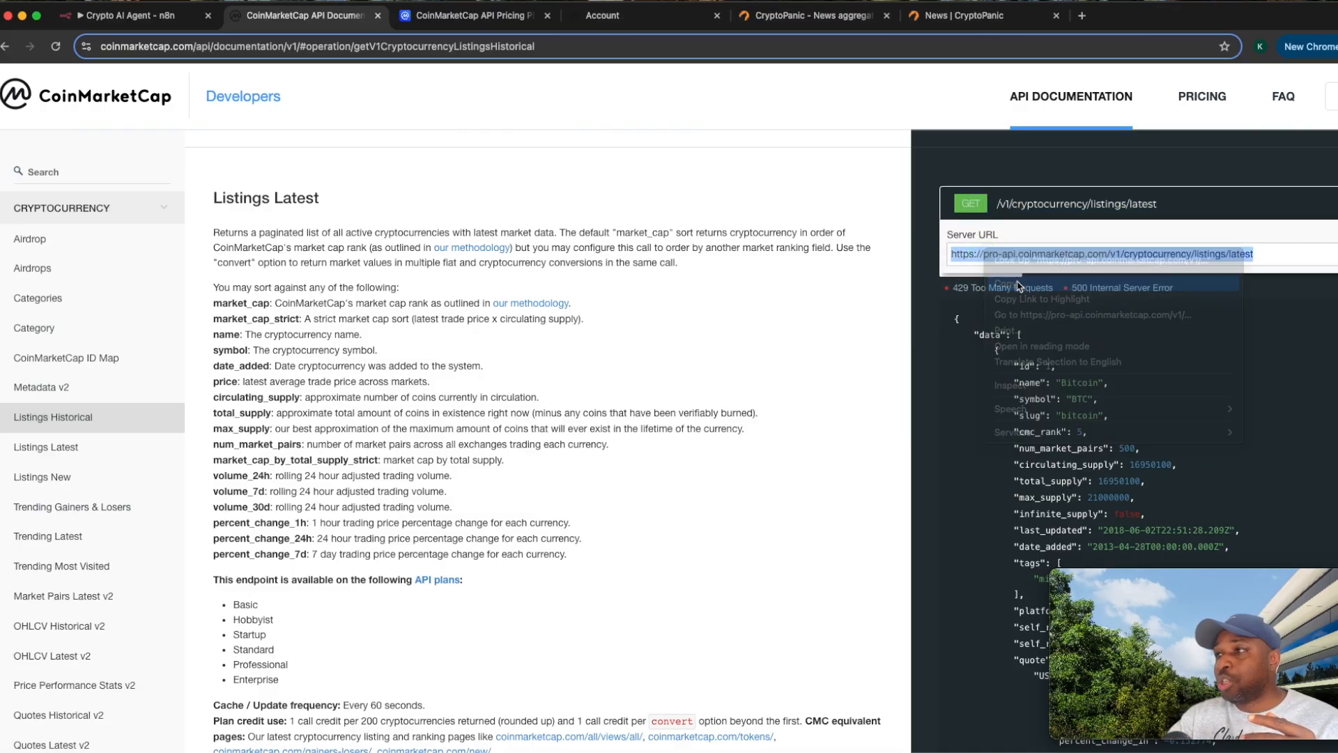
click(185, 28)
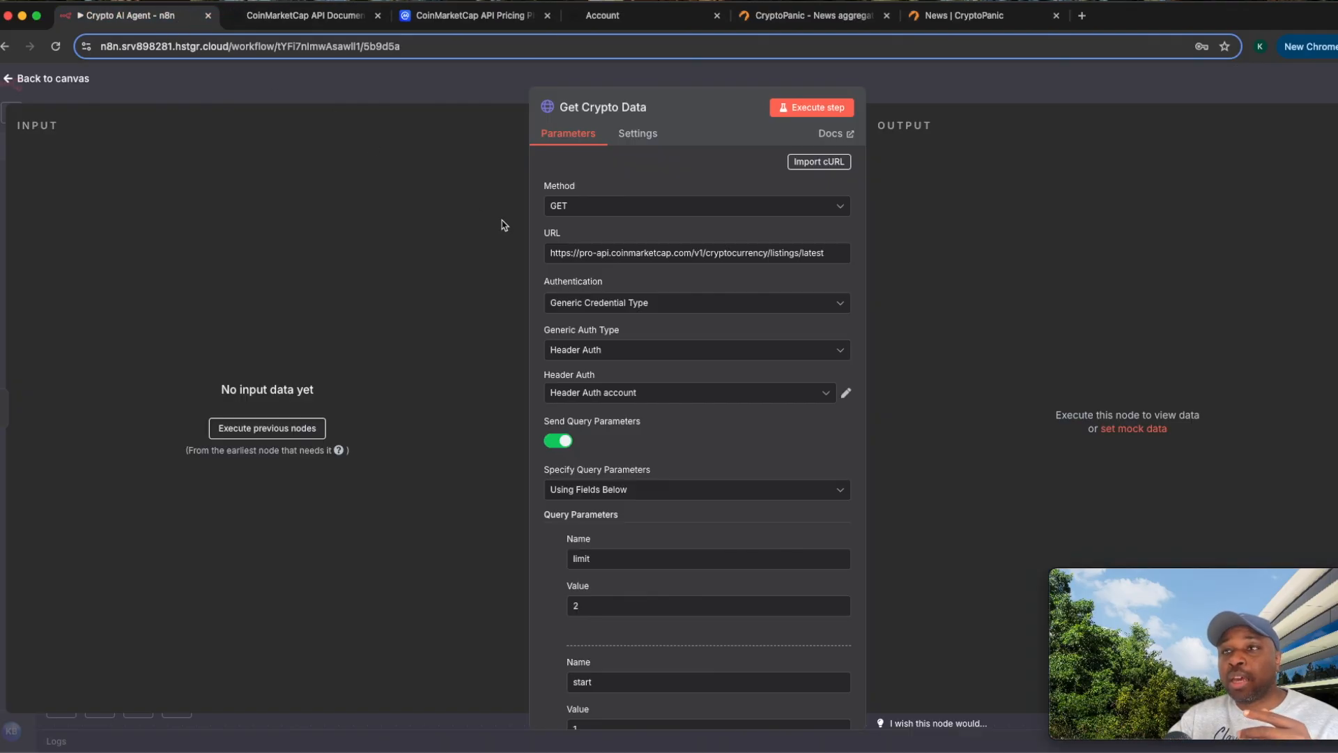
click(449, 74)
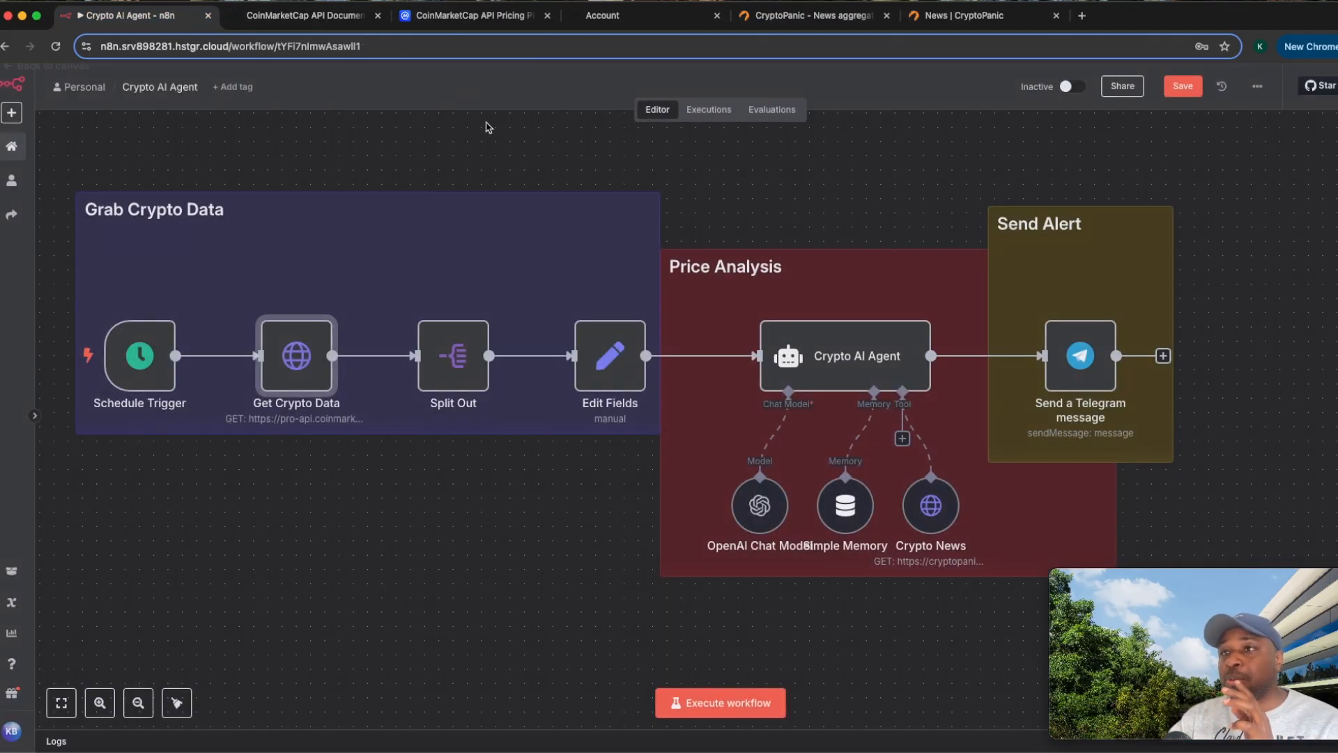
double_click(304, 363)
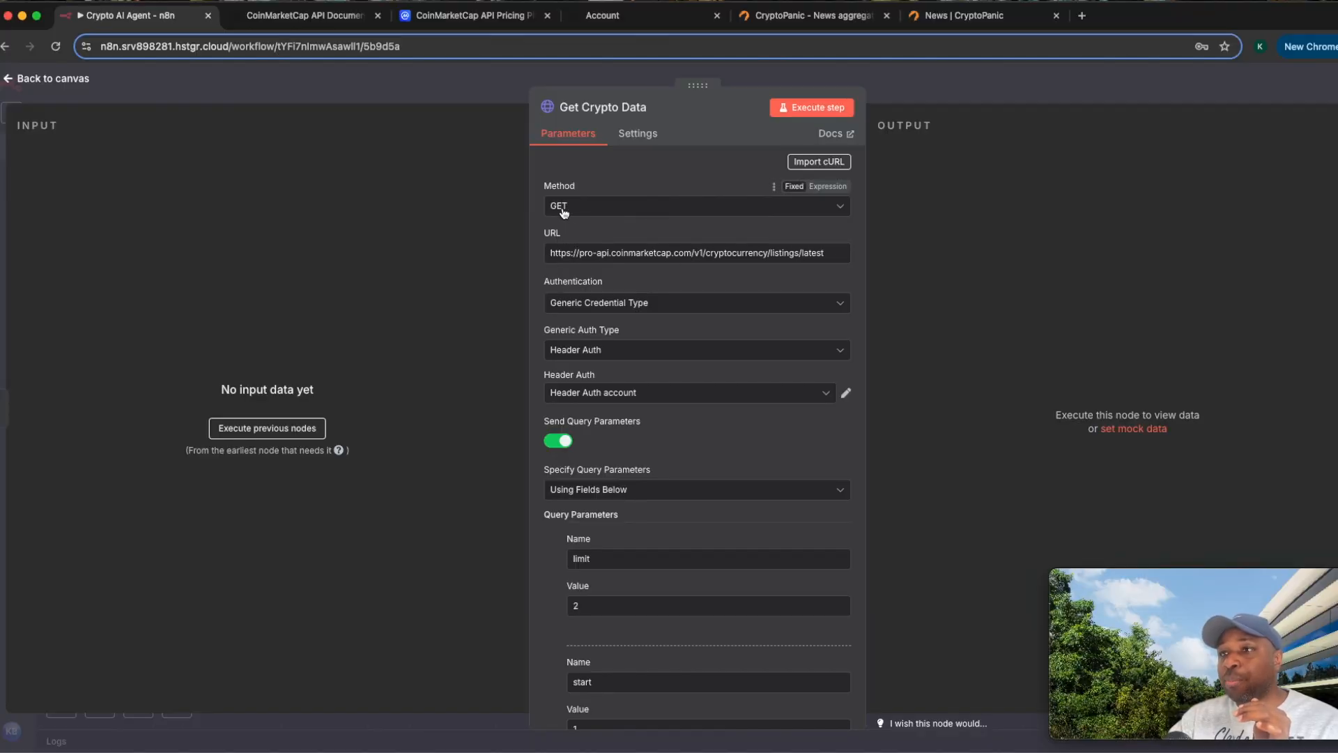
Step: Examine the API plans and parameters for Listings Latest in the CoinMarketCap documentation, and open its Authentication section
click(313, 19)
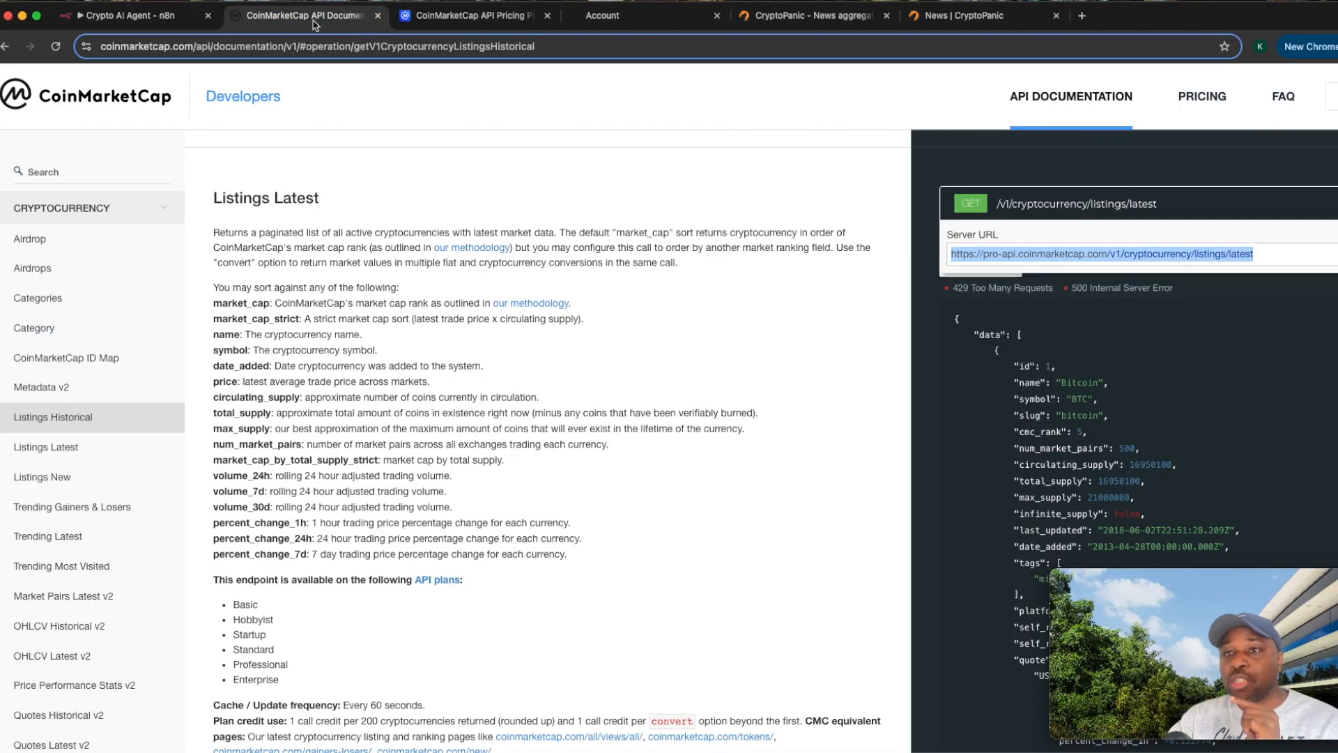
scroll(394, 398, down, 6)
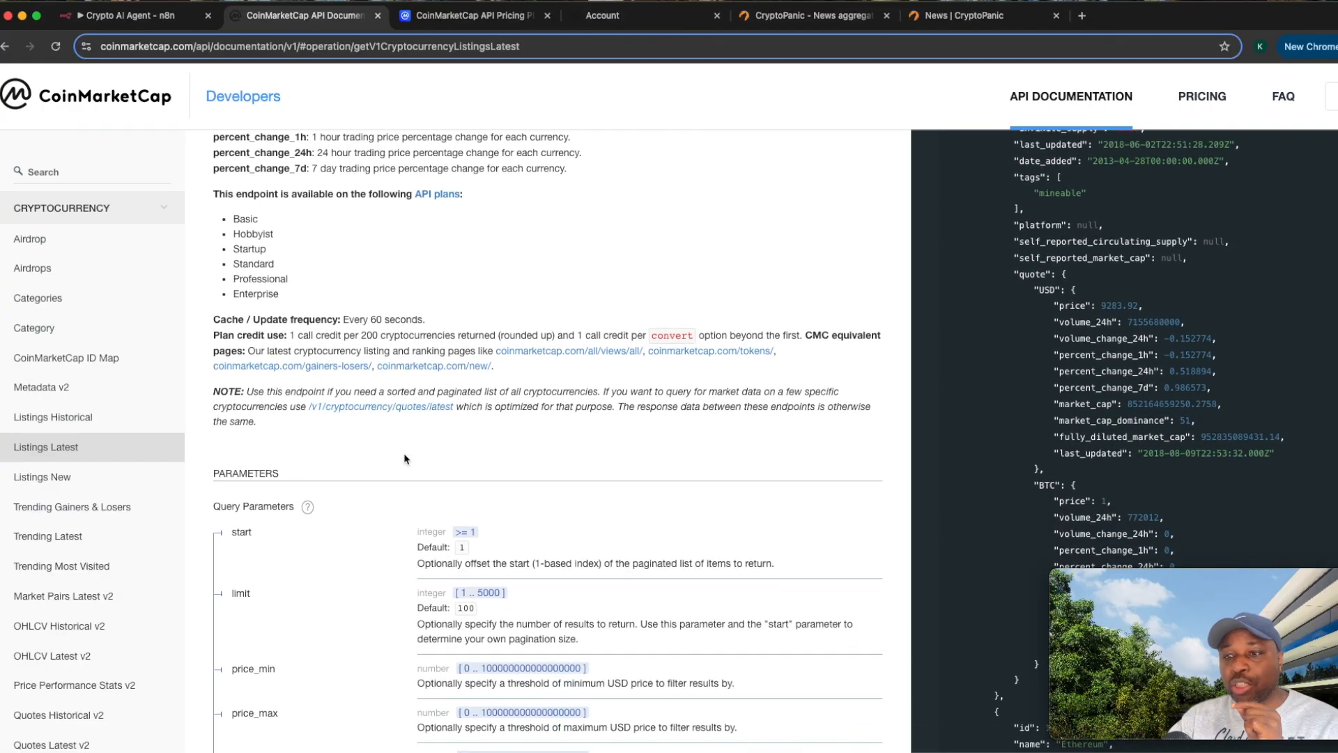
scroll(314, 324, up, 2)
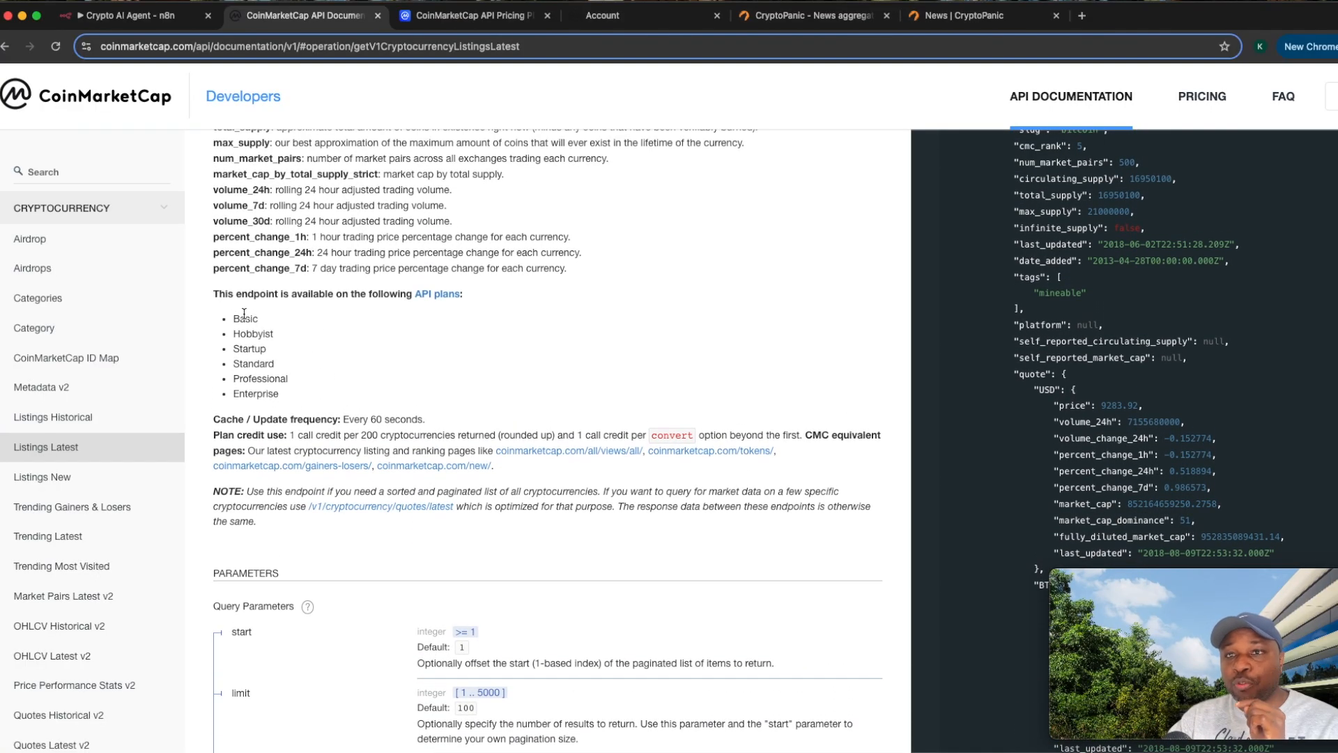
drag(233, 315, 293, 396)
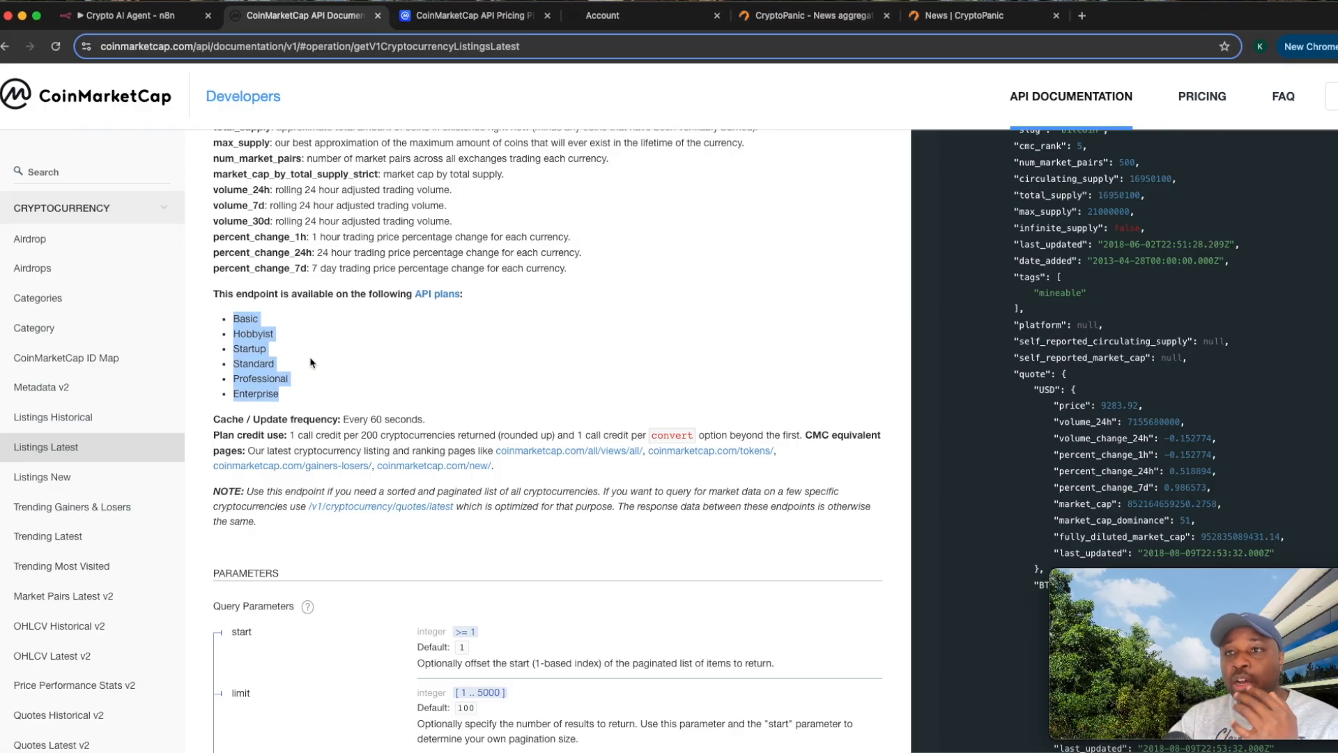
scroll(310, 362, down, 20)
scroll(310, 363, down, 5)
scroll(303, 317, up, 20)
scroll(303, 317, up, 6)
scroll(287, 437, up, 6)
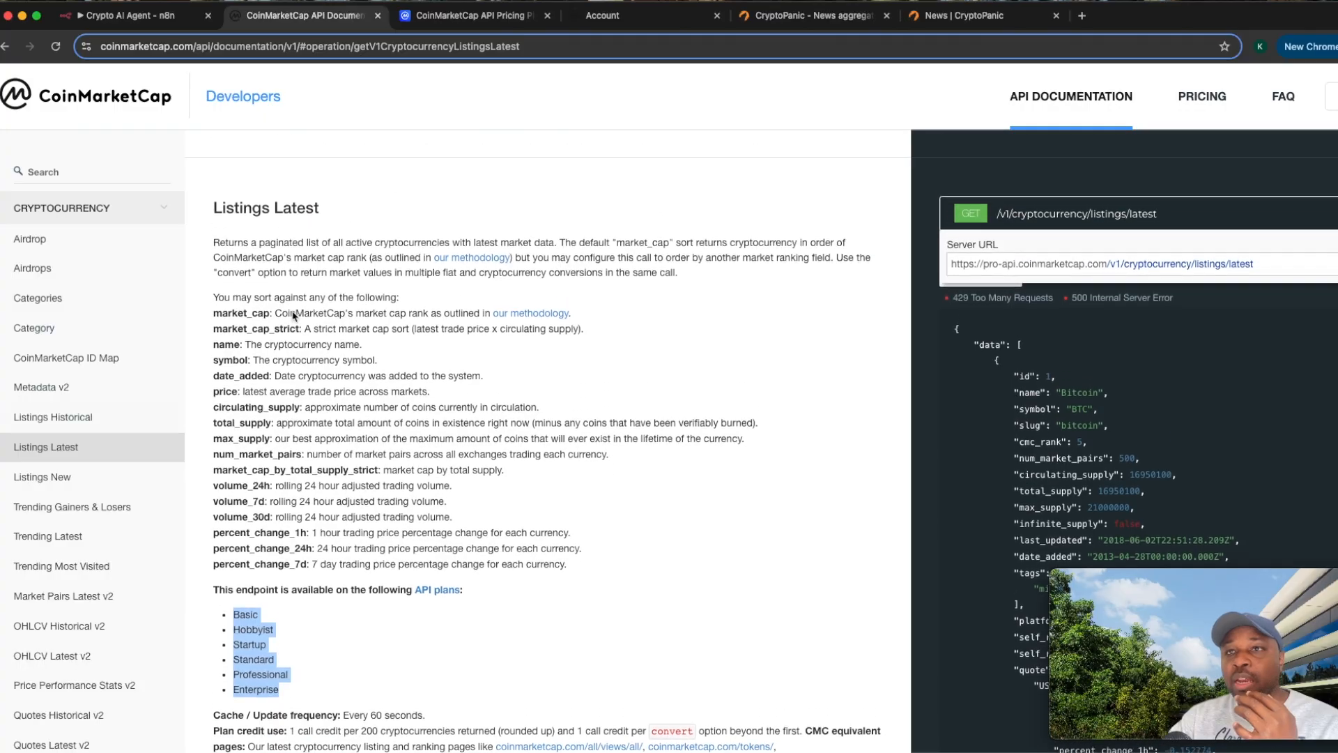
scroll(64, 263, up, 5)
click(60, 271)
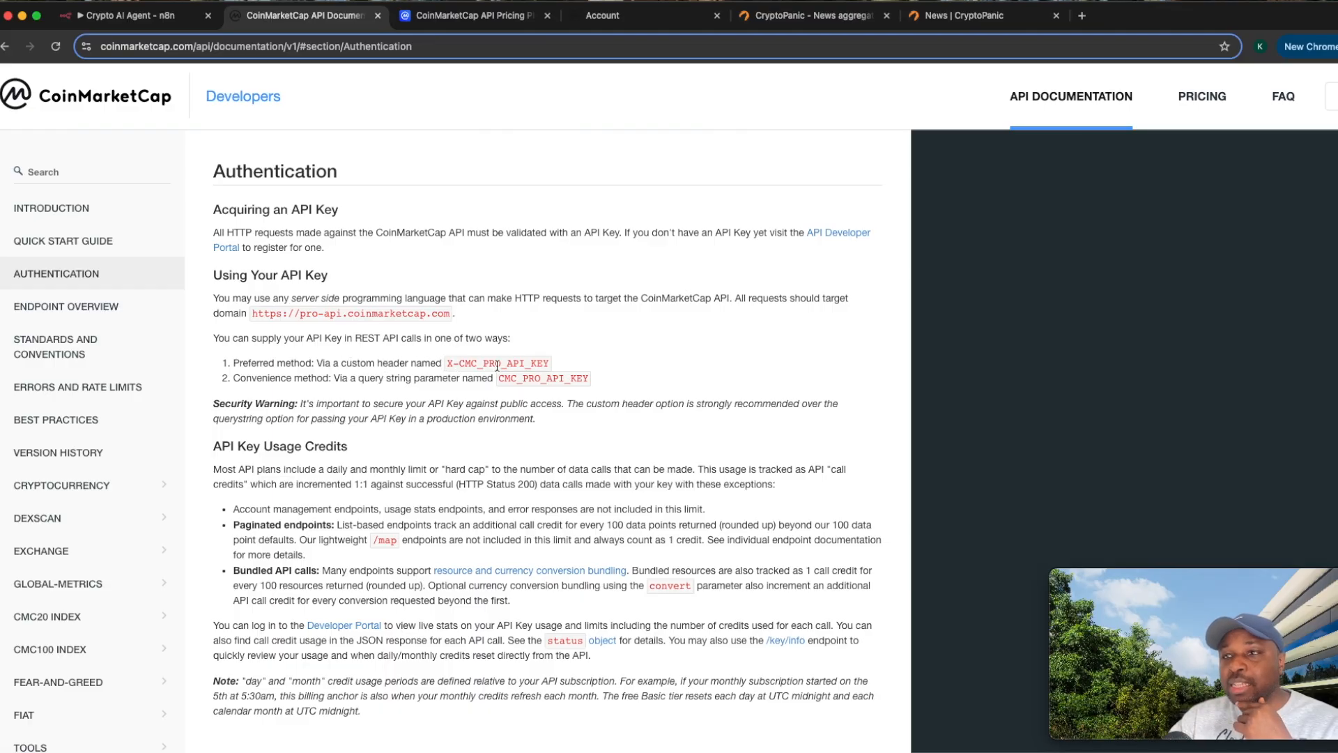
Step: In n8n's Get Crypto Data node, set Authentication to Generic Credential Type and Generic Auth Type to Header Auth
click(153, 15)
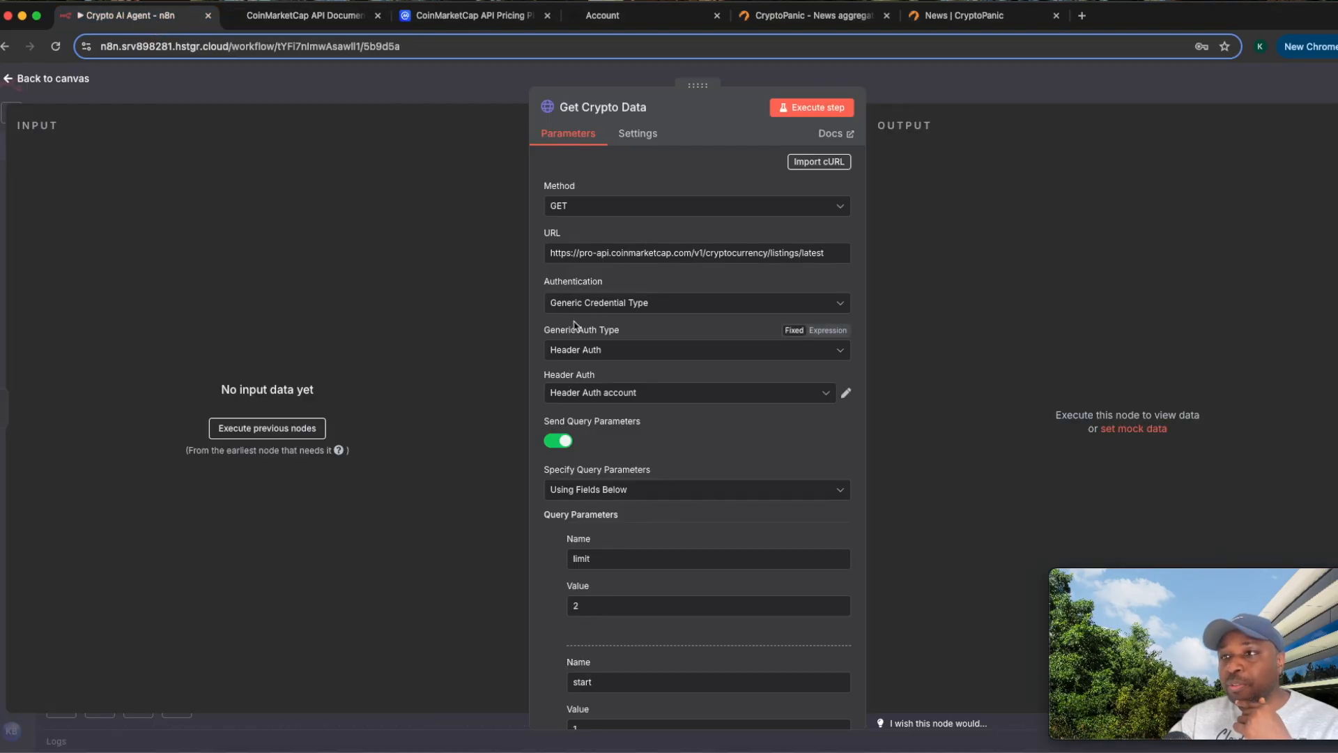
click(573, 302)
click(587, 421)
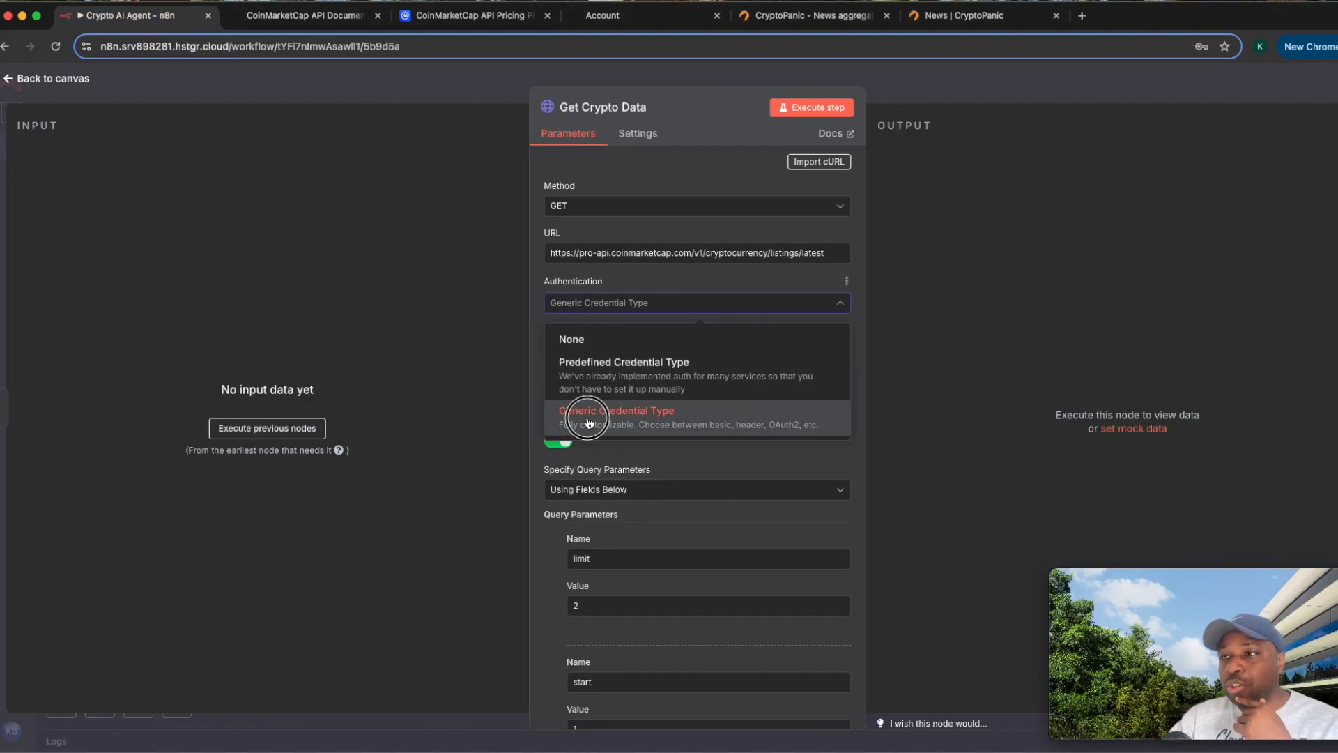
click(583, 350)
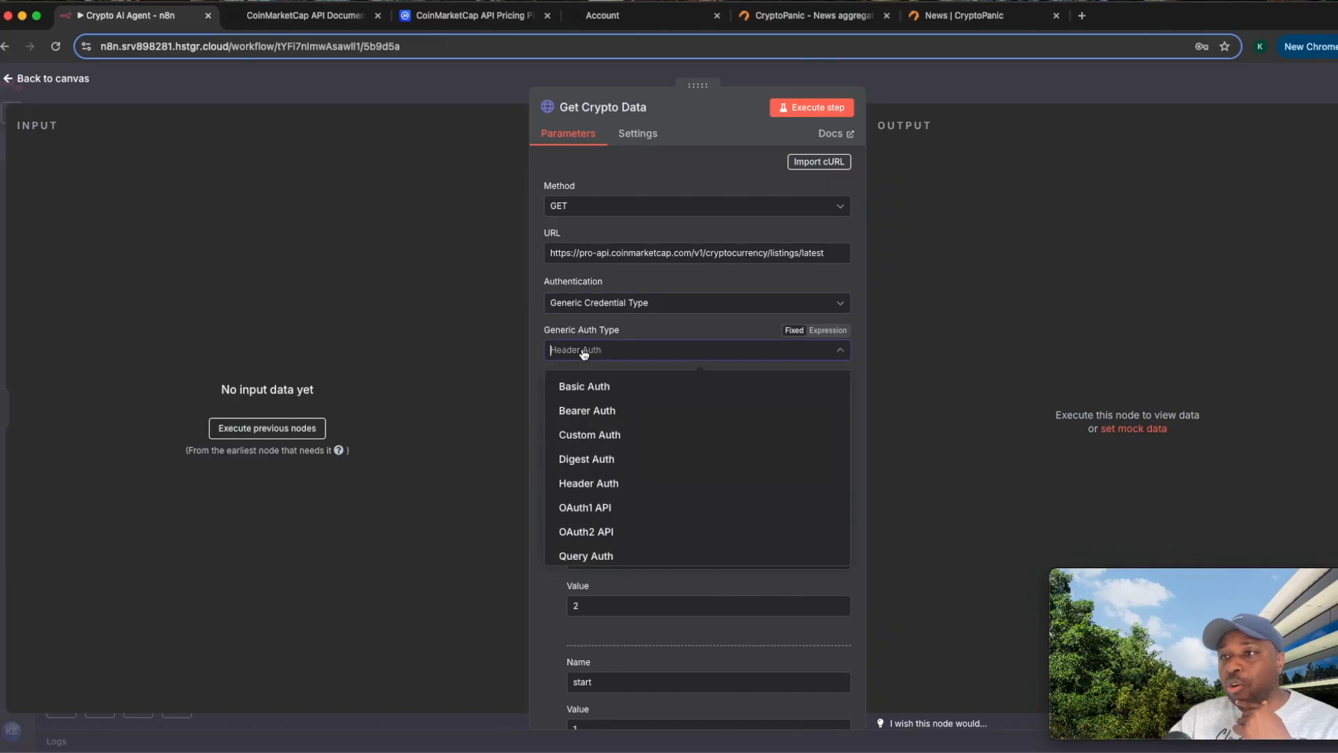
click(594, 480)
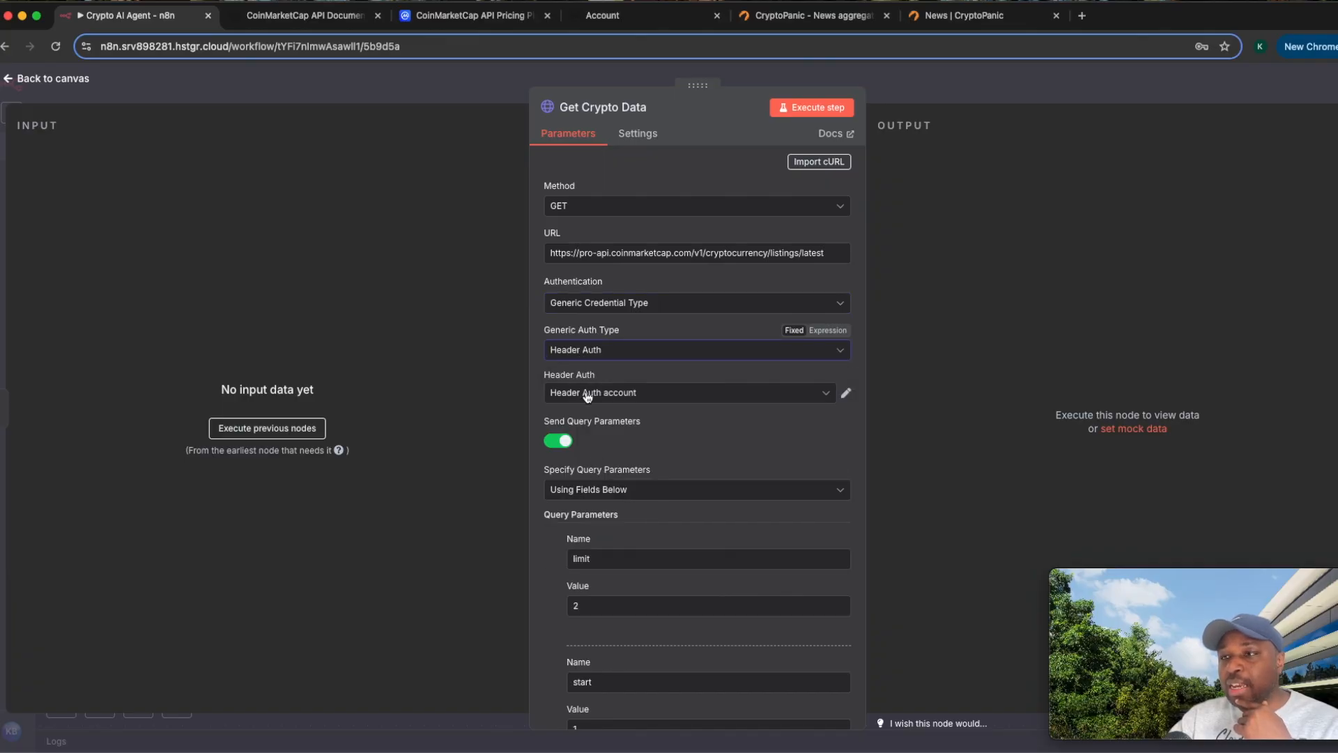
Step: Start a new Header Auth credential and set its Name to X-CMC_PRO_API_KEY, copied from the preferred method in CoinMarketCap's Authentication documentation
click(588, 396)
click(608, 574)
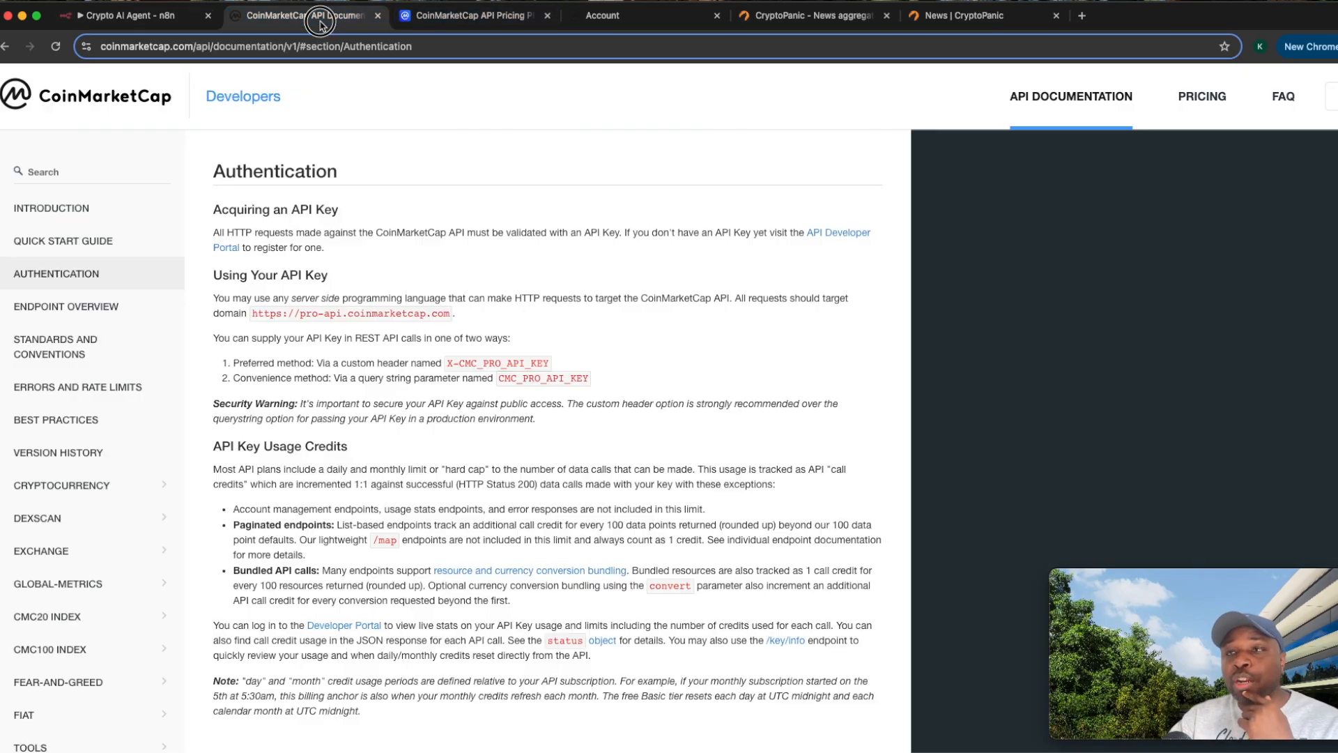
click(321, 23)
drag(547, 365, 449, 362)
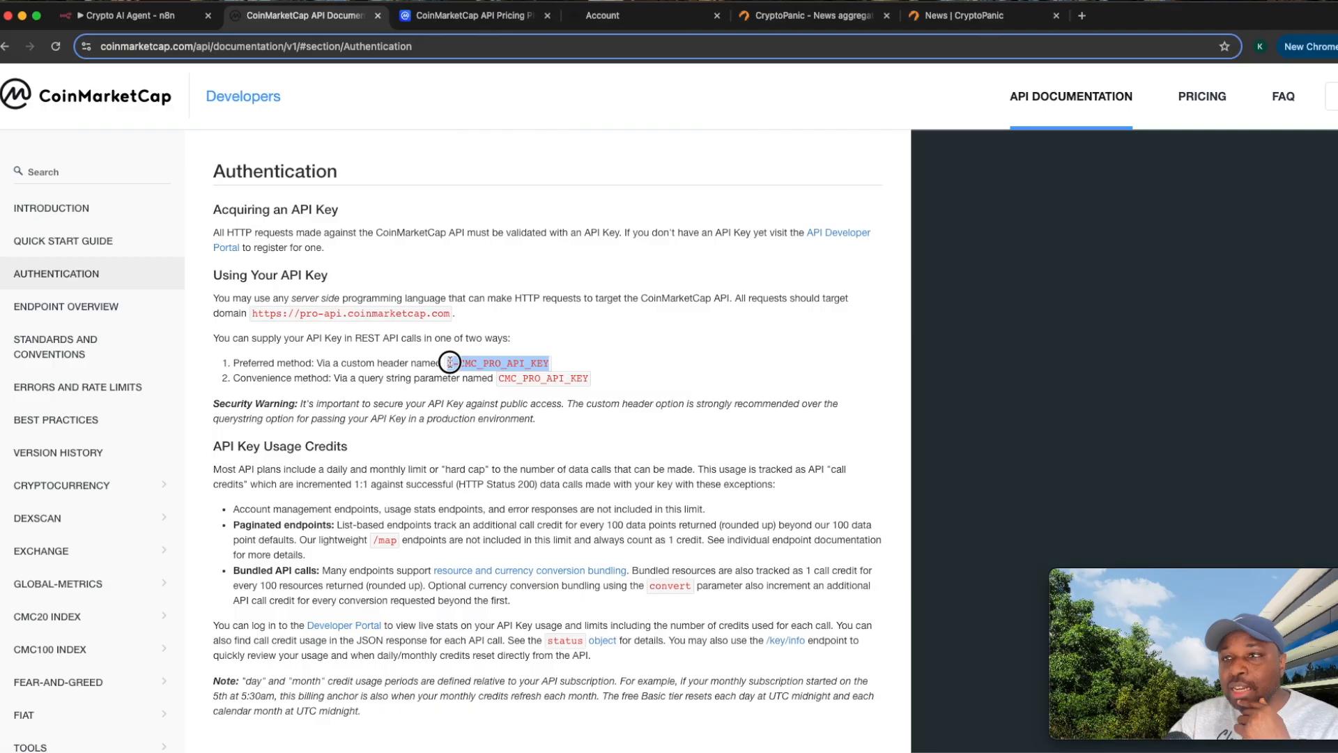
right_click(449, 363)
click(482, 396)
click(154, 14)
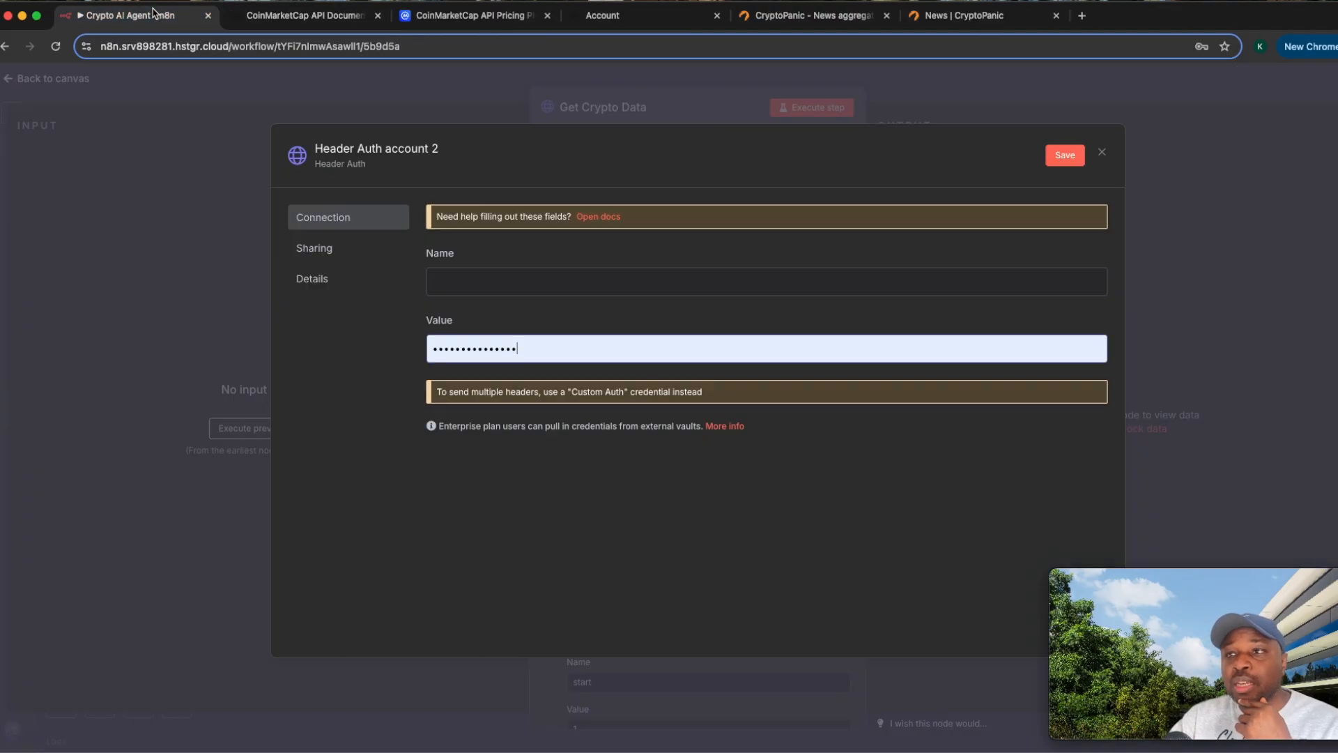
click(494, 280)
key(super+v)
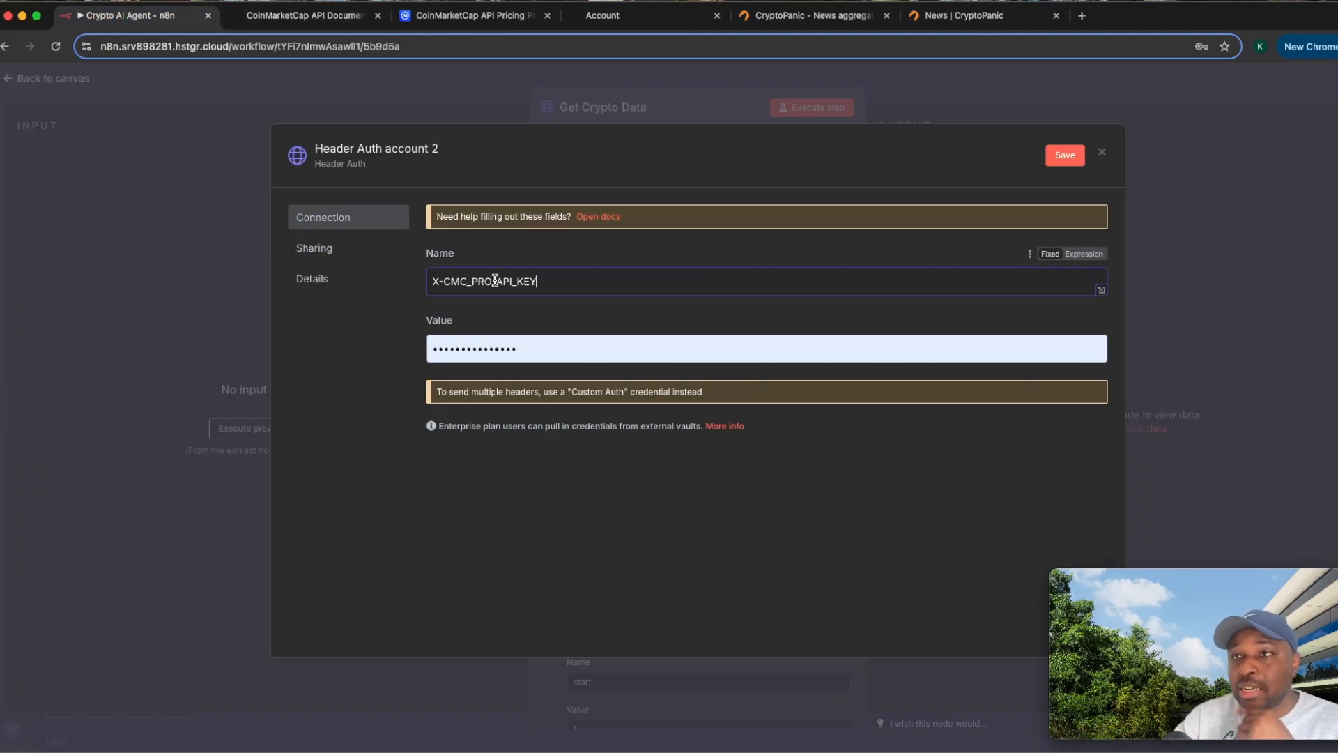
Step: Look up where the API key is shown in the CoinMarketCap account overview, and discard the new Header Auth credential
click(446, 15)
click(589, 16)
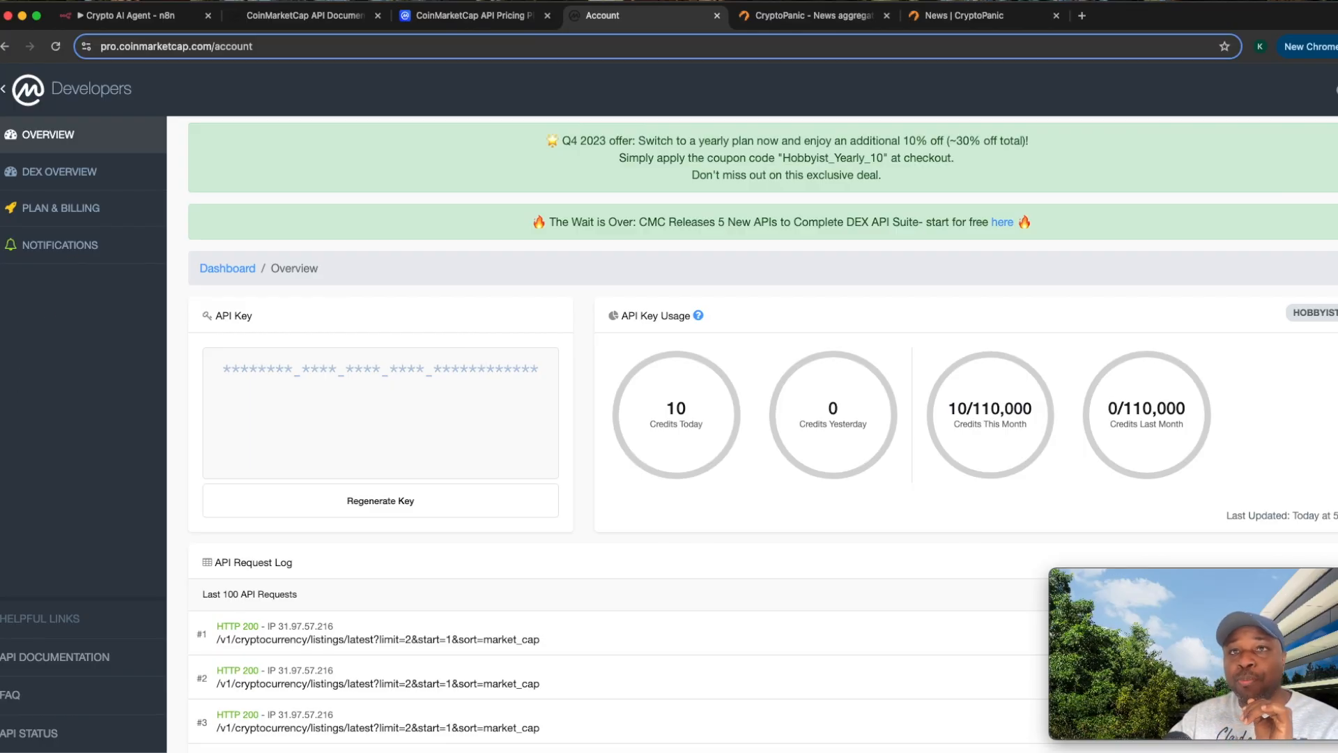
click(126, 15)
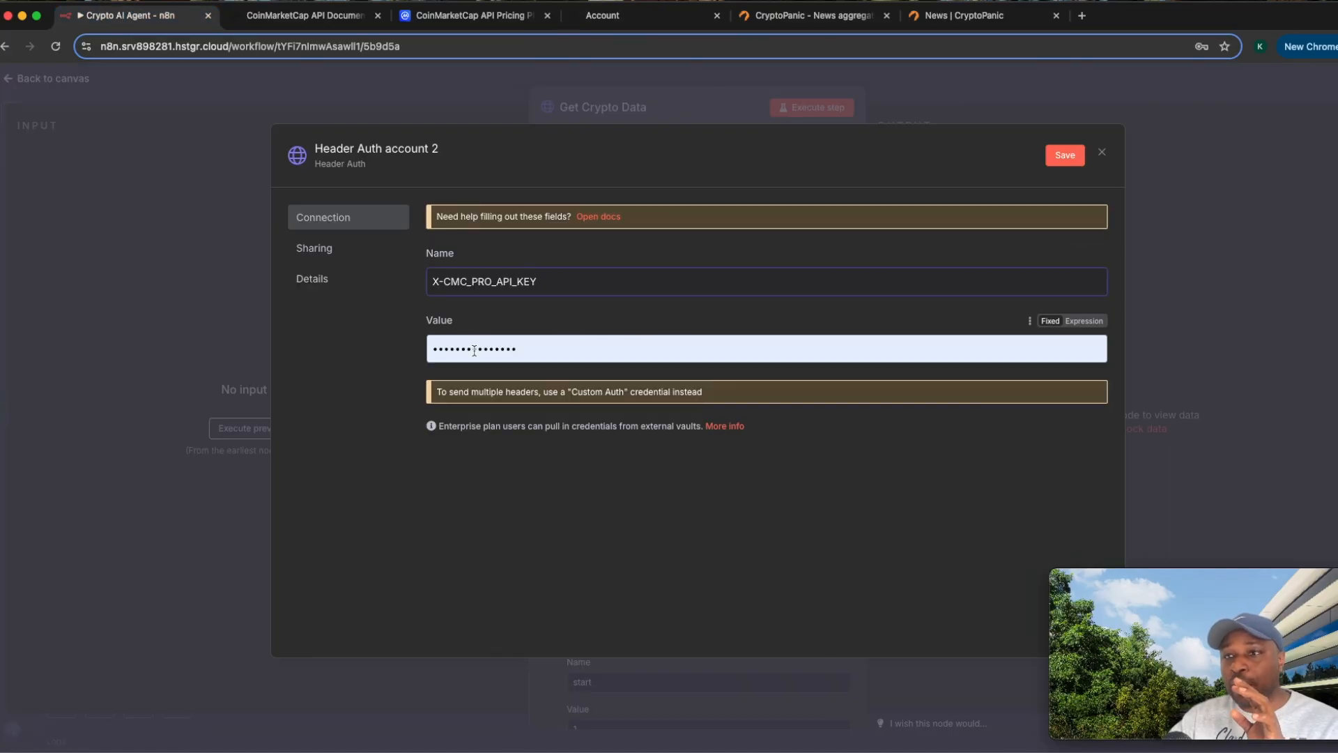
click(1103, 153)
click(737, 444)
Step: Check the Get Crypto Data node's query parameters, and find the Query Parameters section for Listings Latest in the CoinMarketCap documentation
scroll(555, 433, down, 1)
scroll(708, 404, down, 1)
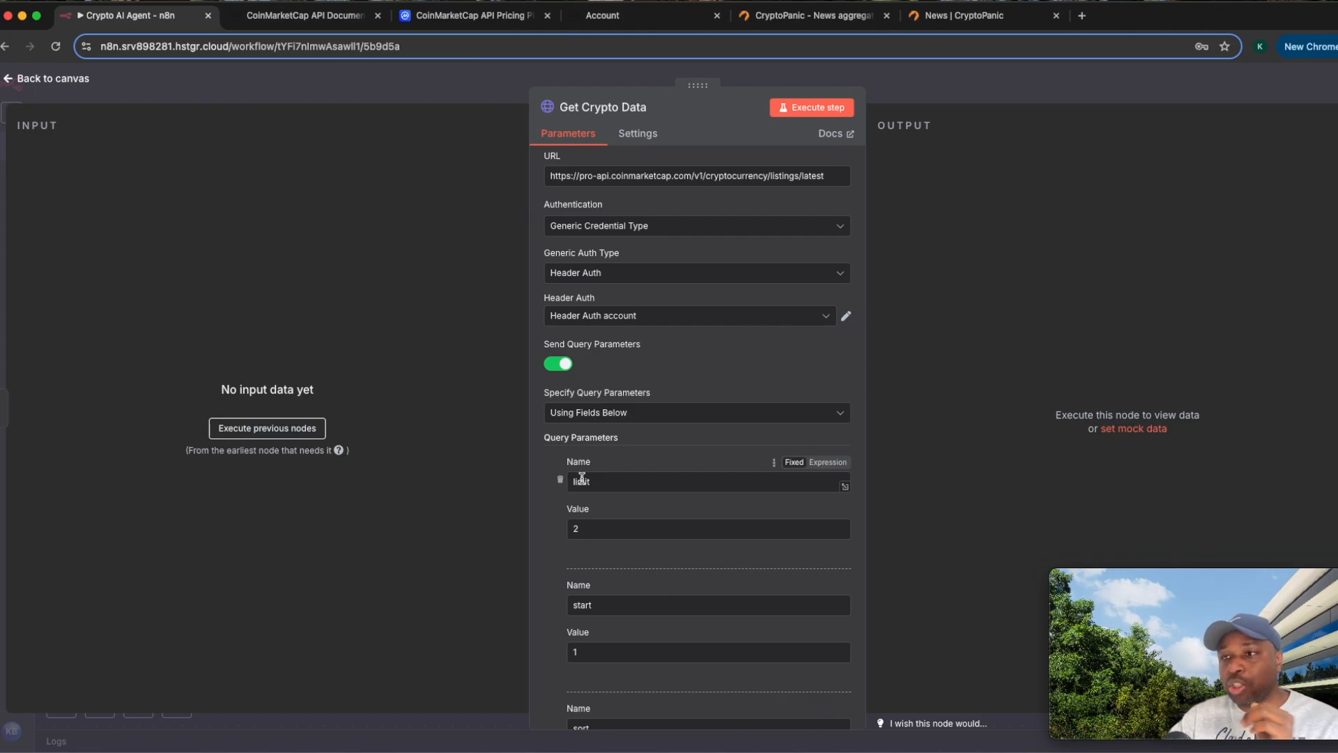
scroll(580, 476, down, 1)
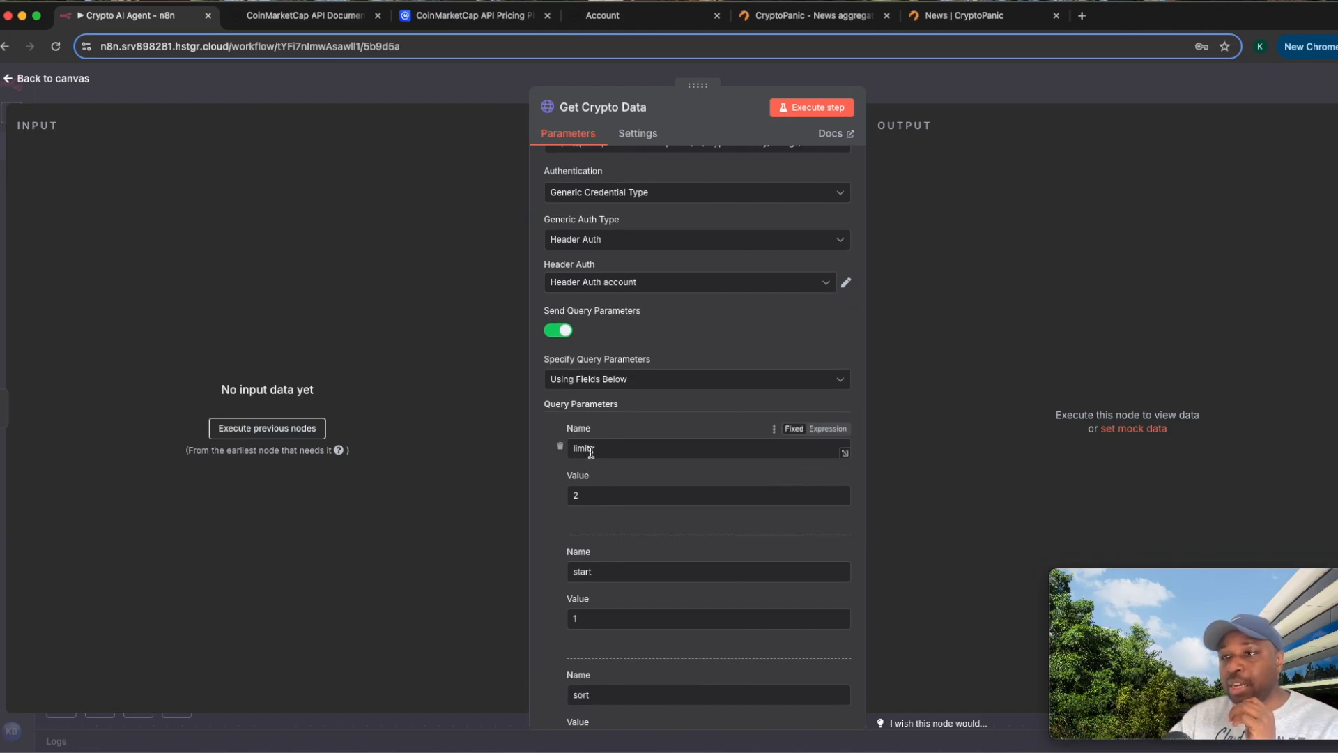
key(ctrl+Tab)
scroll(429, 521, down, 2)
scroll(429, 521, down, 8)
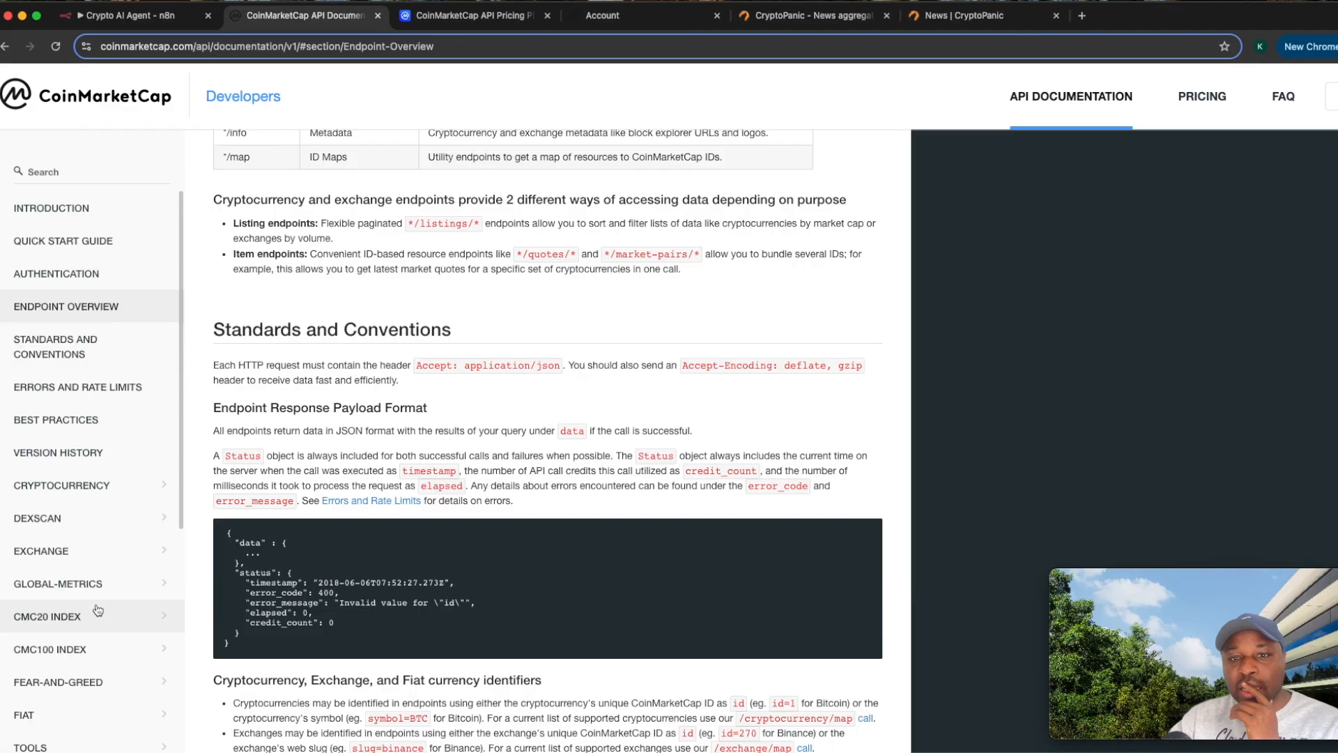
scroll(77, 404, up, 2)
scroll(76, 404, down, 5)
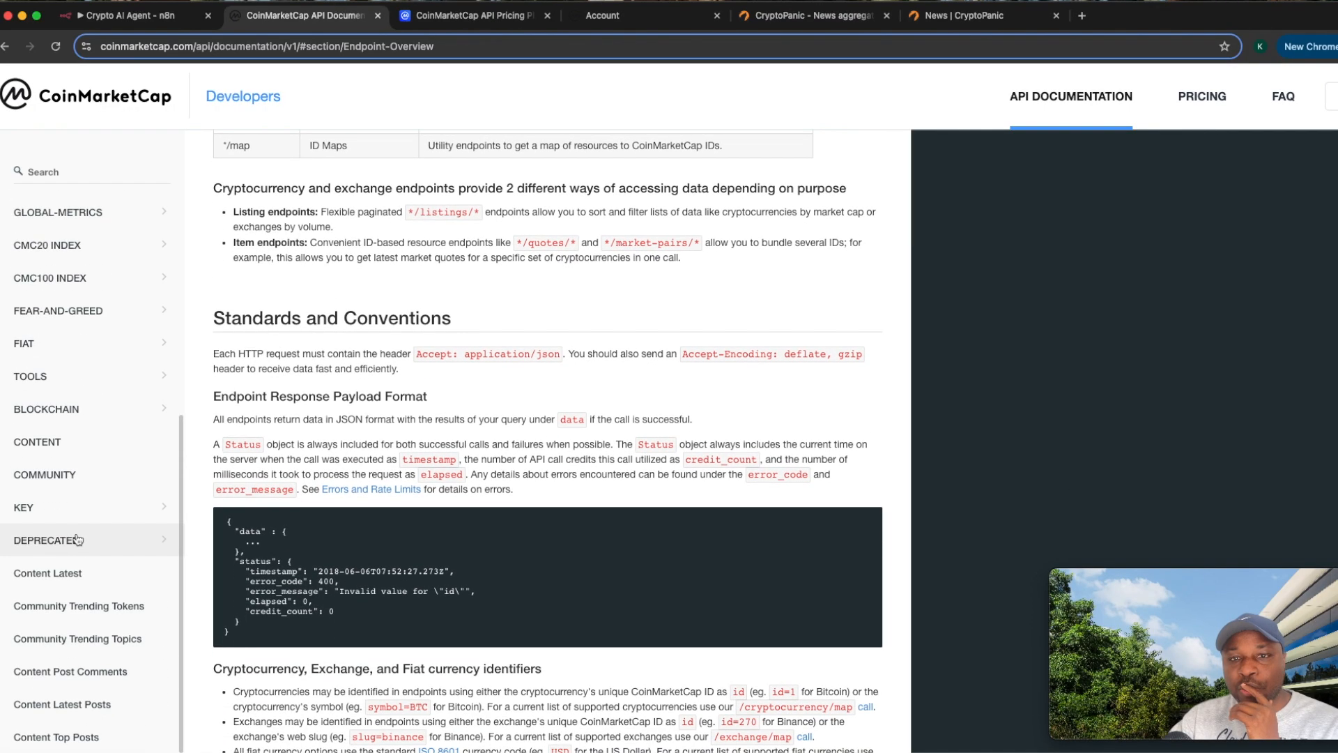
scroll(54, 423, up, 8)
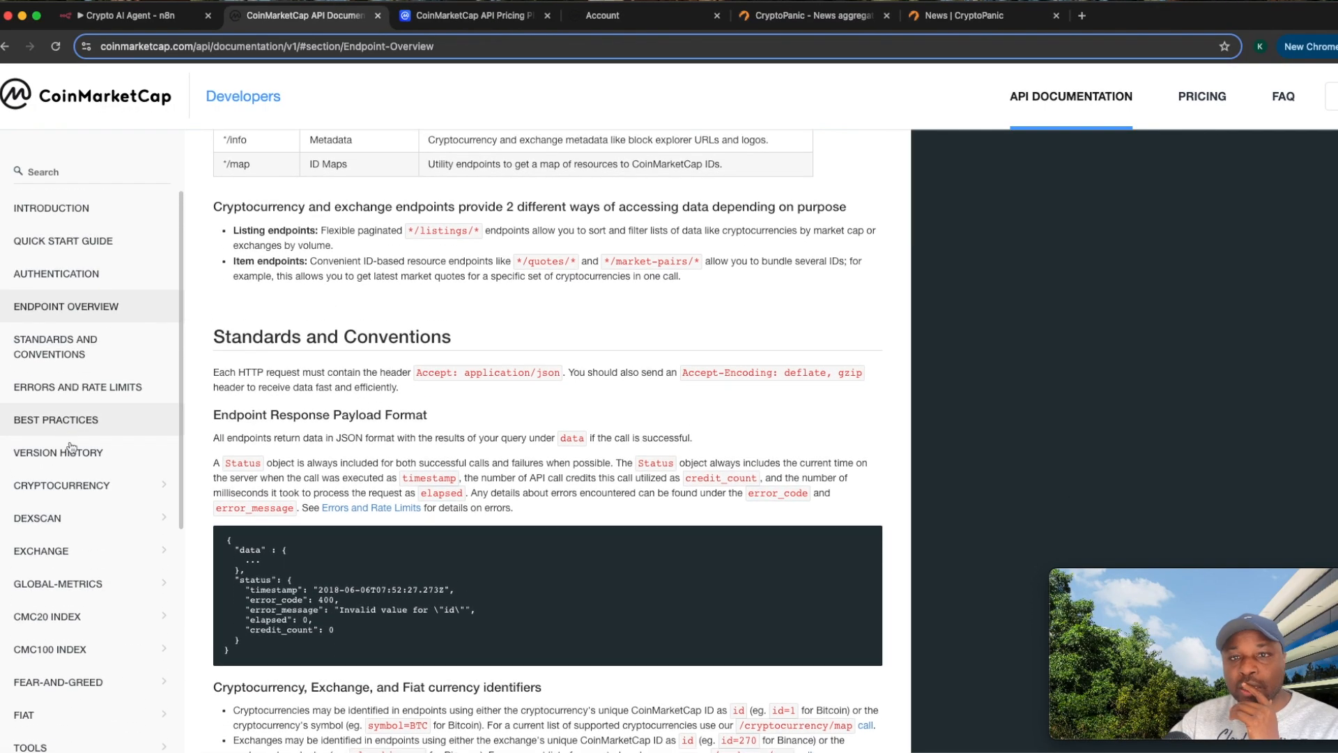
click(69, 486)
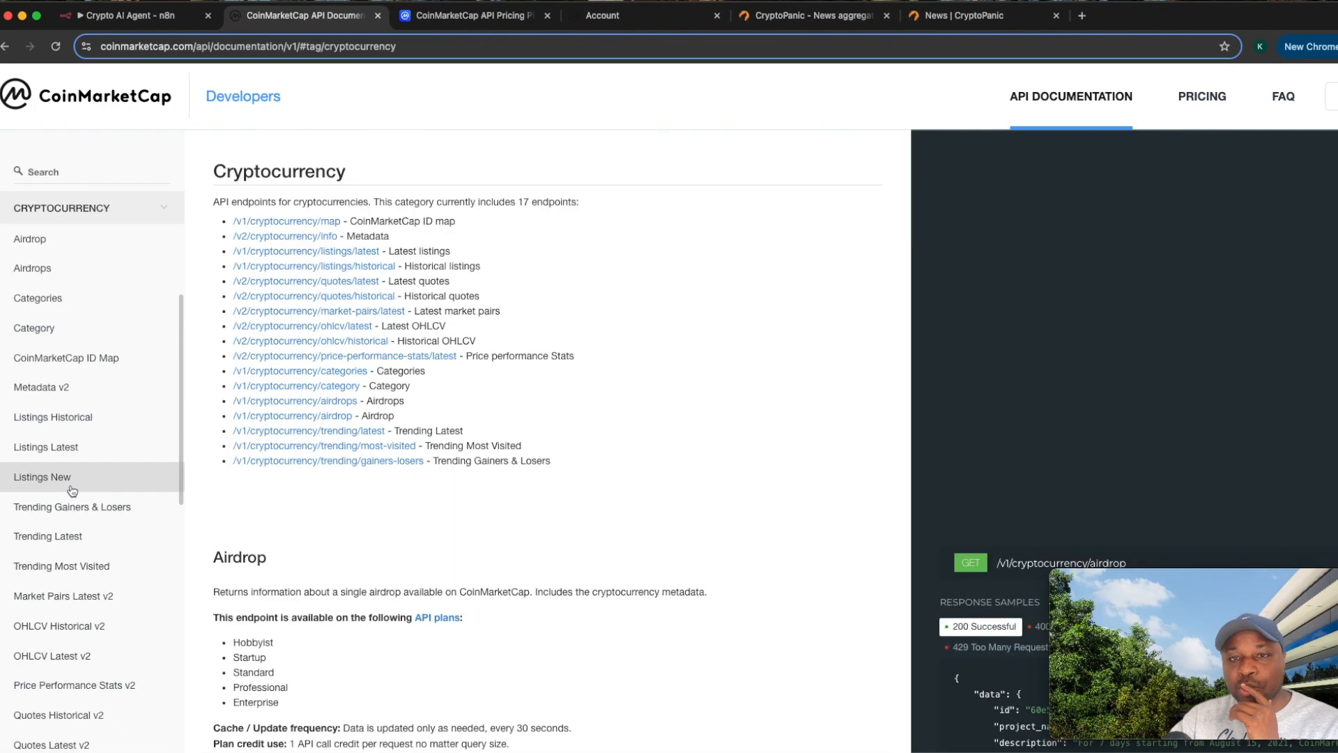
click(71, 448)
scroll(307, 439, down, 5)
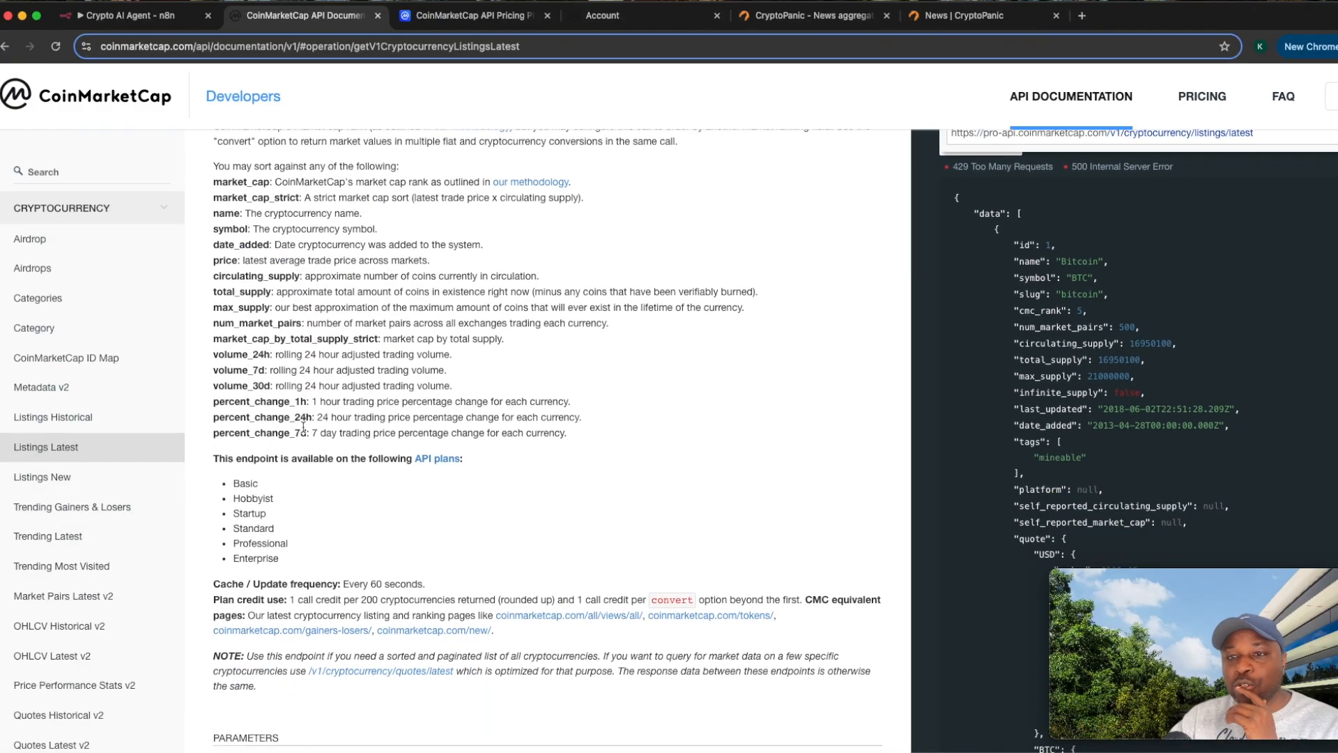
scroll(242, 444, down, 1)
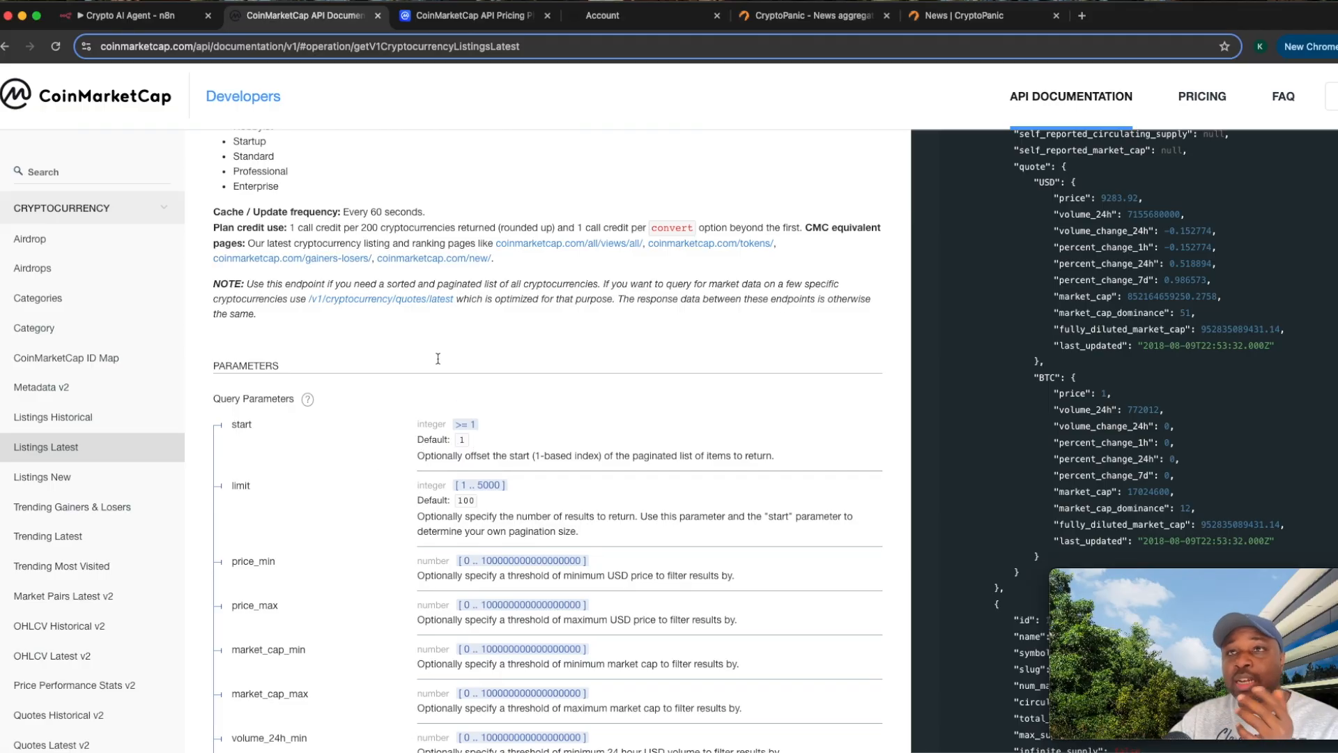
Step: Compare the limit, start and sort query parameters in the Get Crypto Data node with the Listings Latest documentation
click(180, 19)
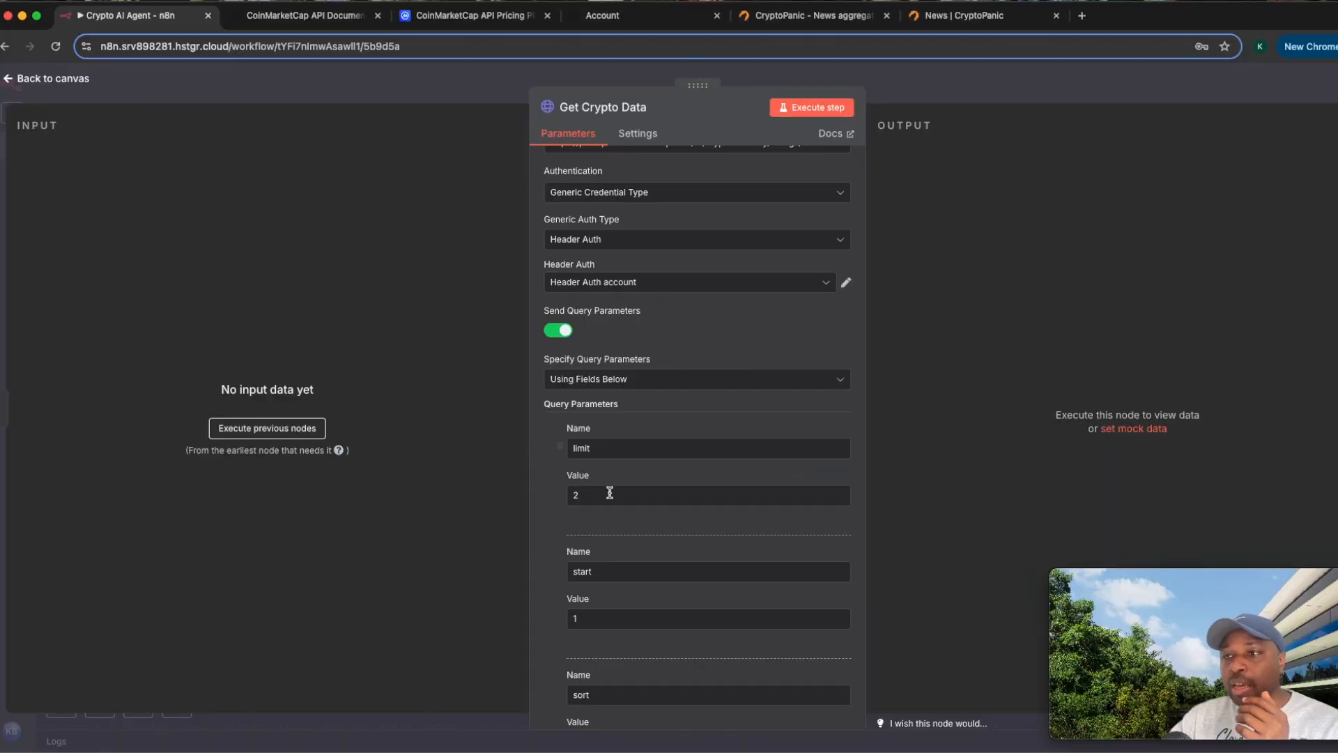
scroll(614, 516, down, 1)
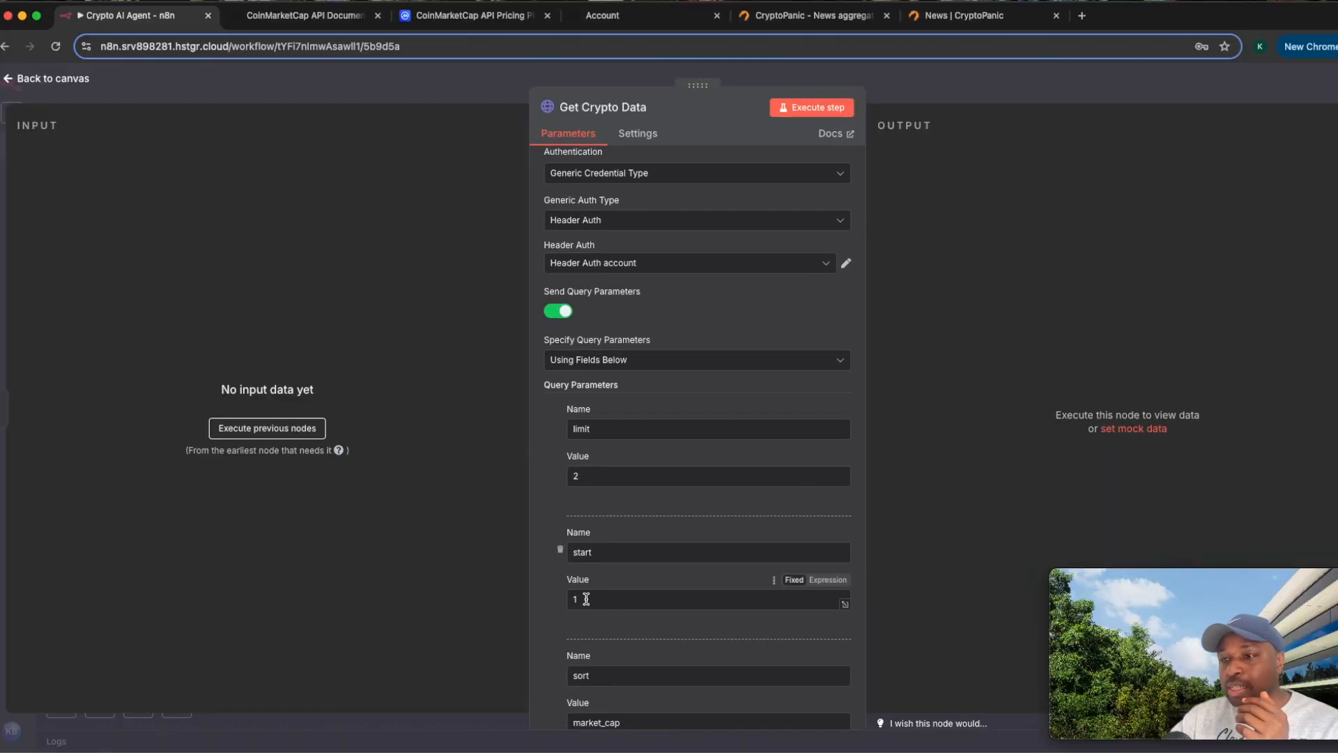
click(334, 17)
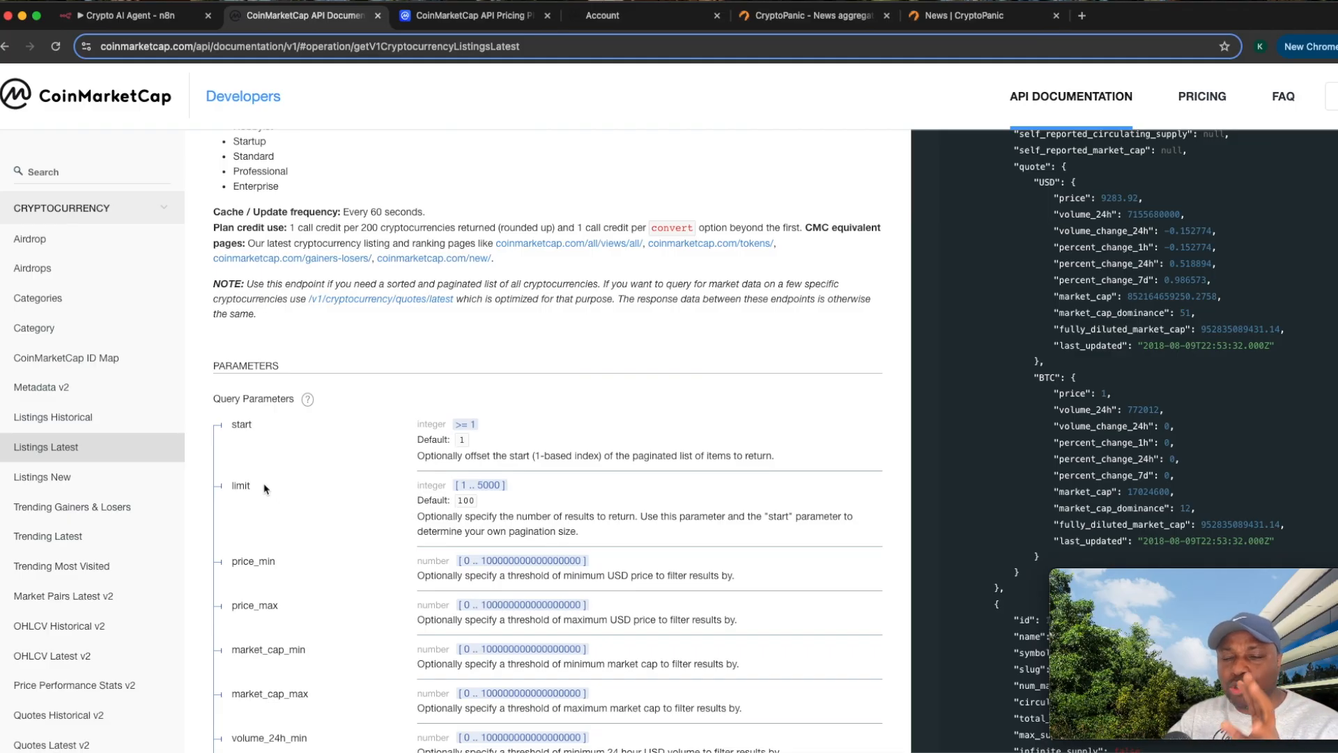
click(126, 15)
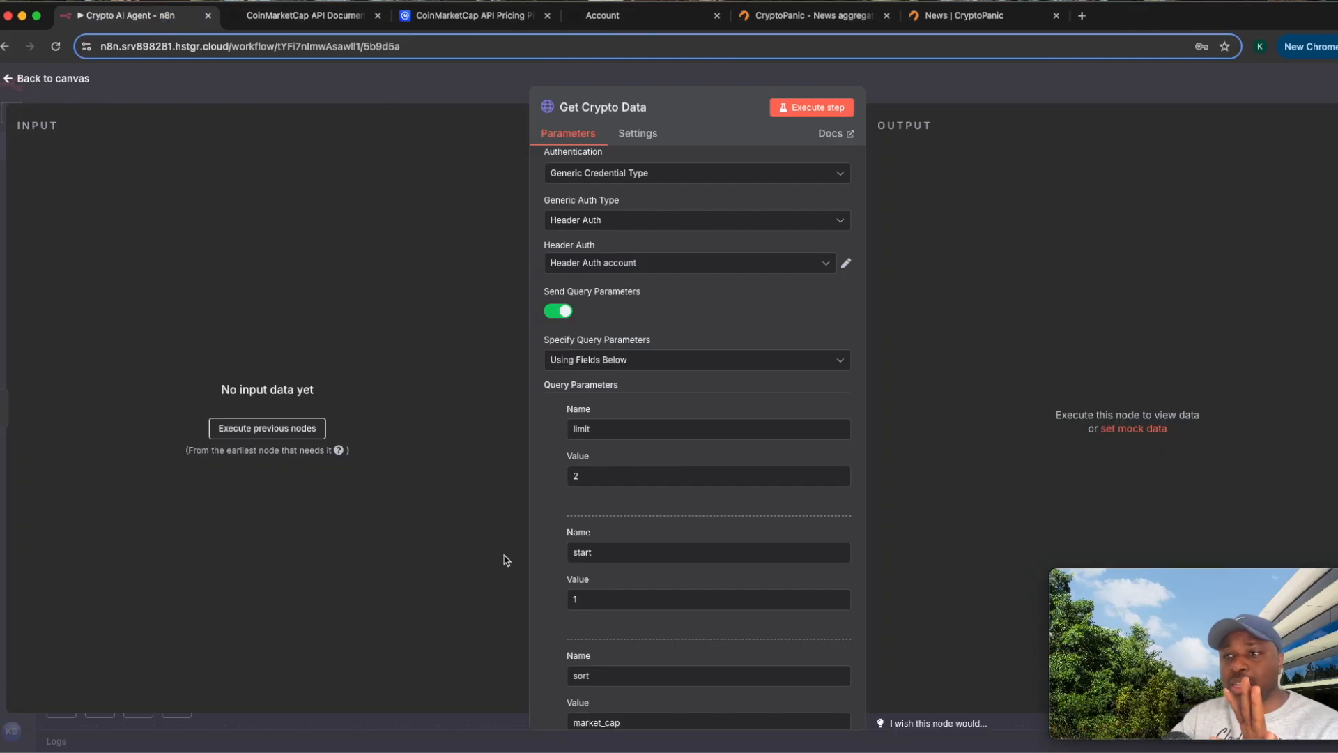
scroll(591, 554, down, 3)
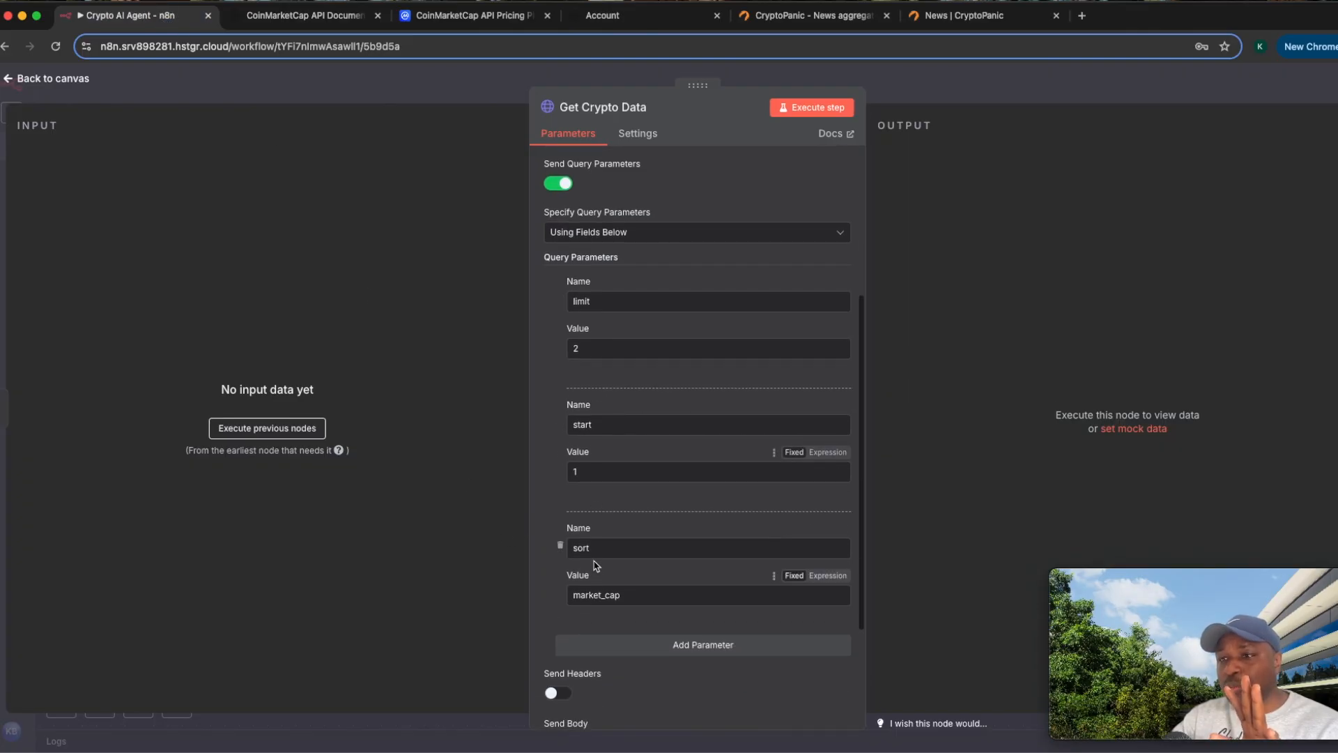
Step: Look up the sort query parameter and its valid values in CoinMarketCap's Listings Latest documentation
drag(592, 547, 566, 548)
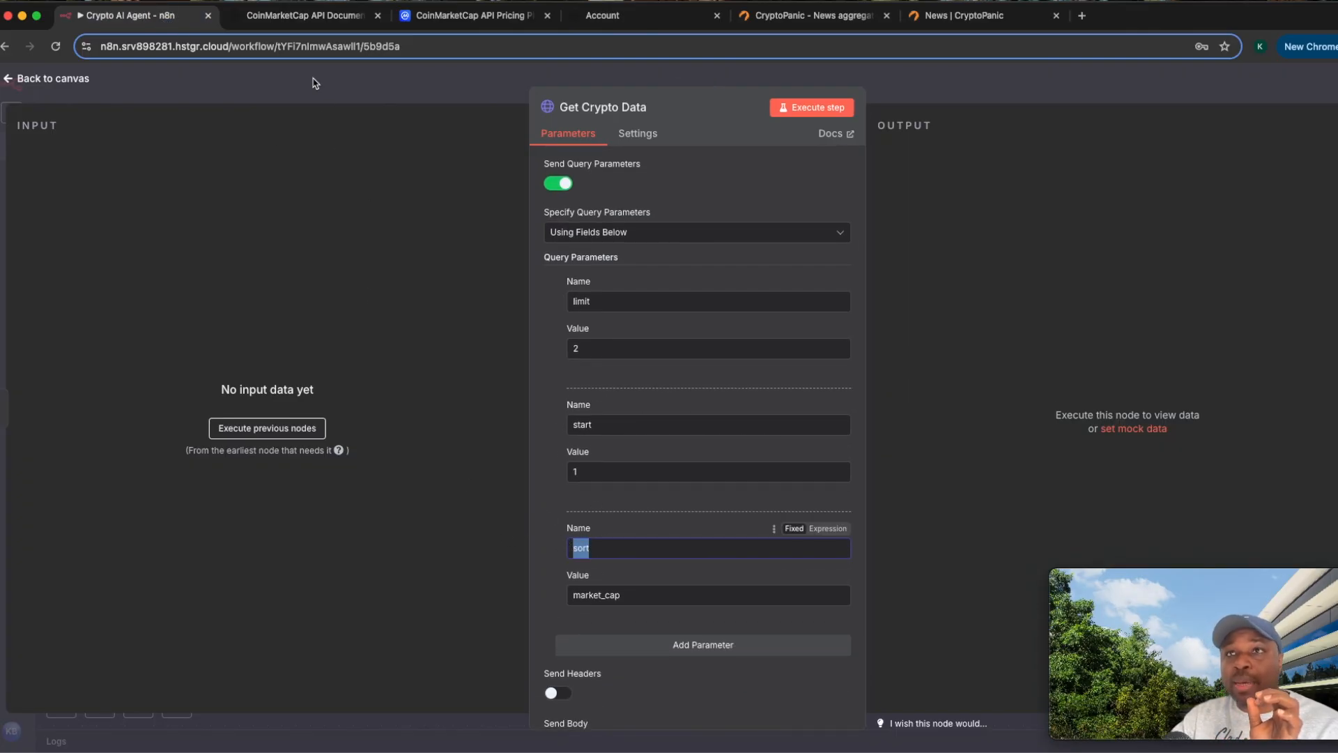
click(305, 15)
scroll(345, 363, down, 10)
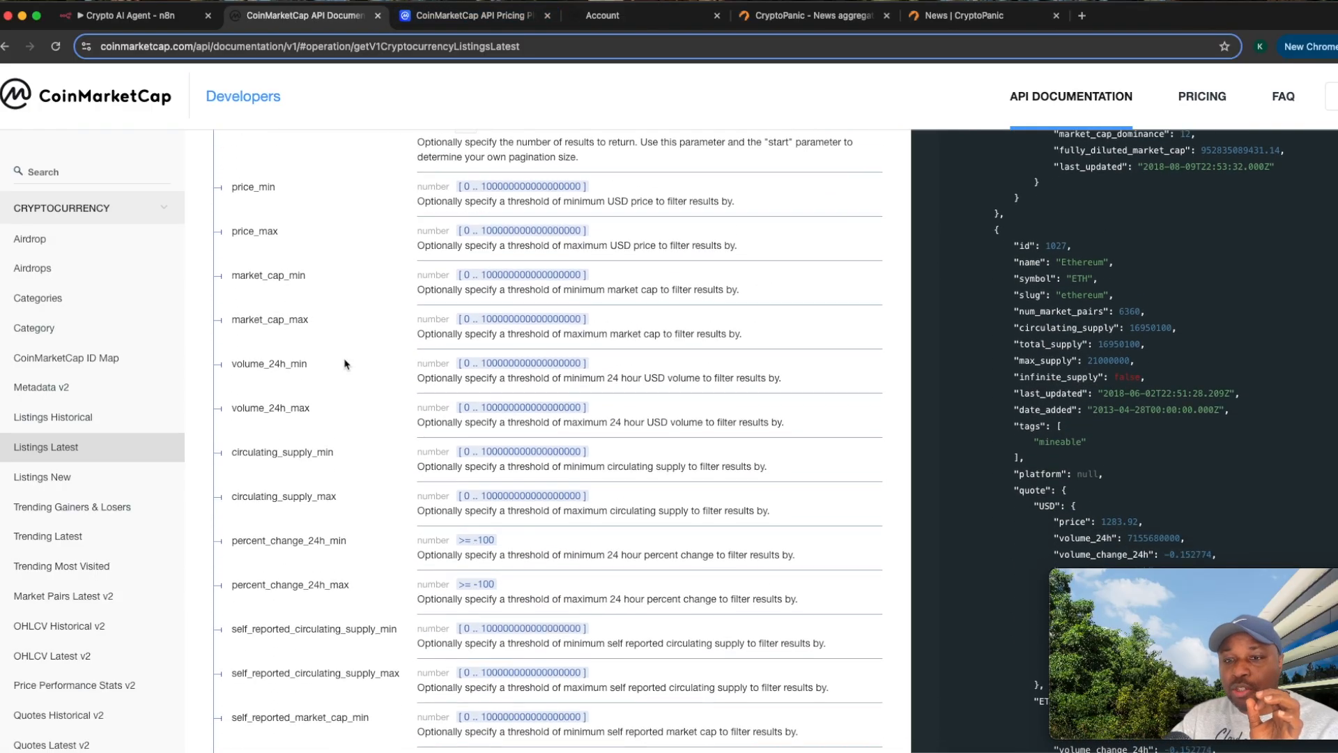
scroll(345, 363, down, 5)
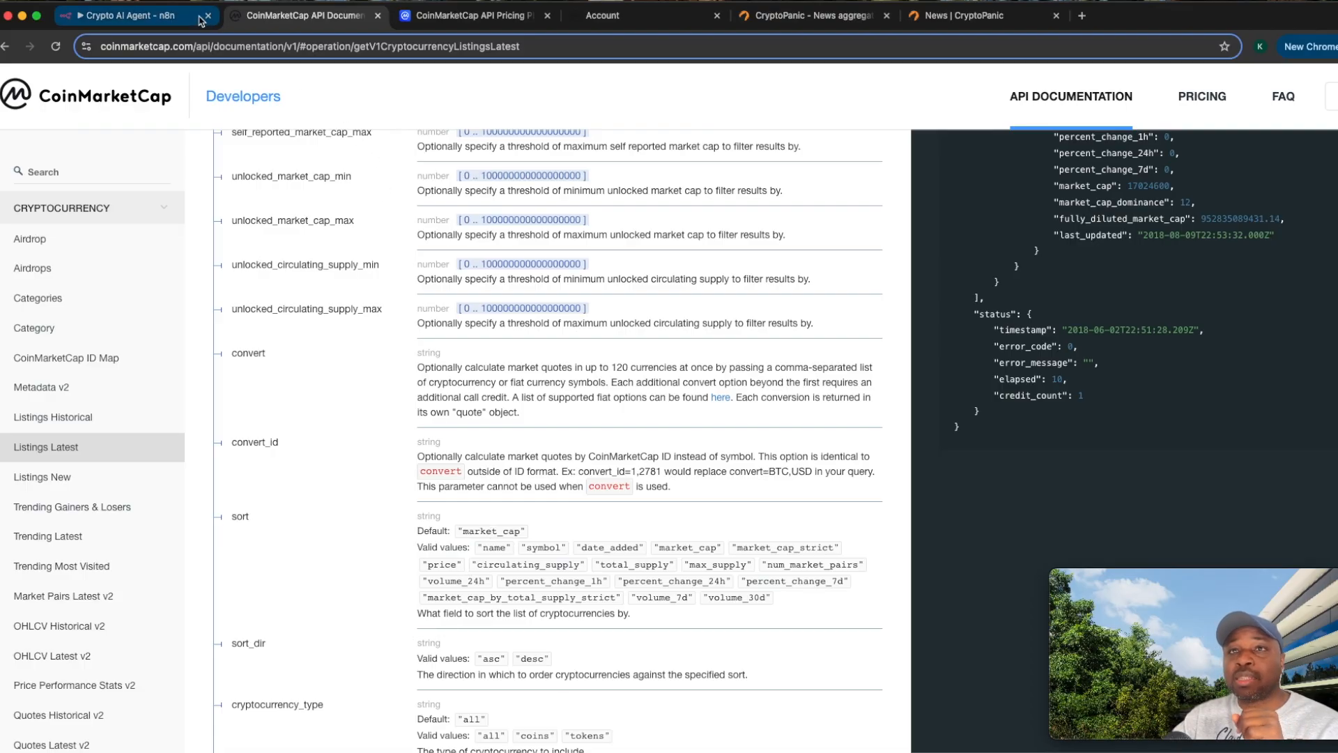
Step: Review the Get Crypto Data node's URL, authentication and query parameter settings in n8n, and return to the workflow canvas
click(125, 15)
scroll(594, 536, down, 1)
scroll(594, 531, up, 1)
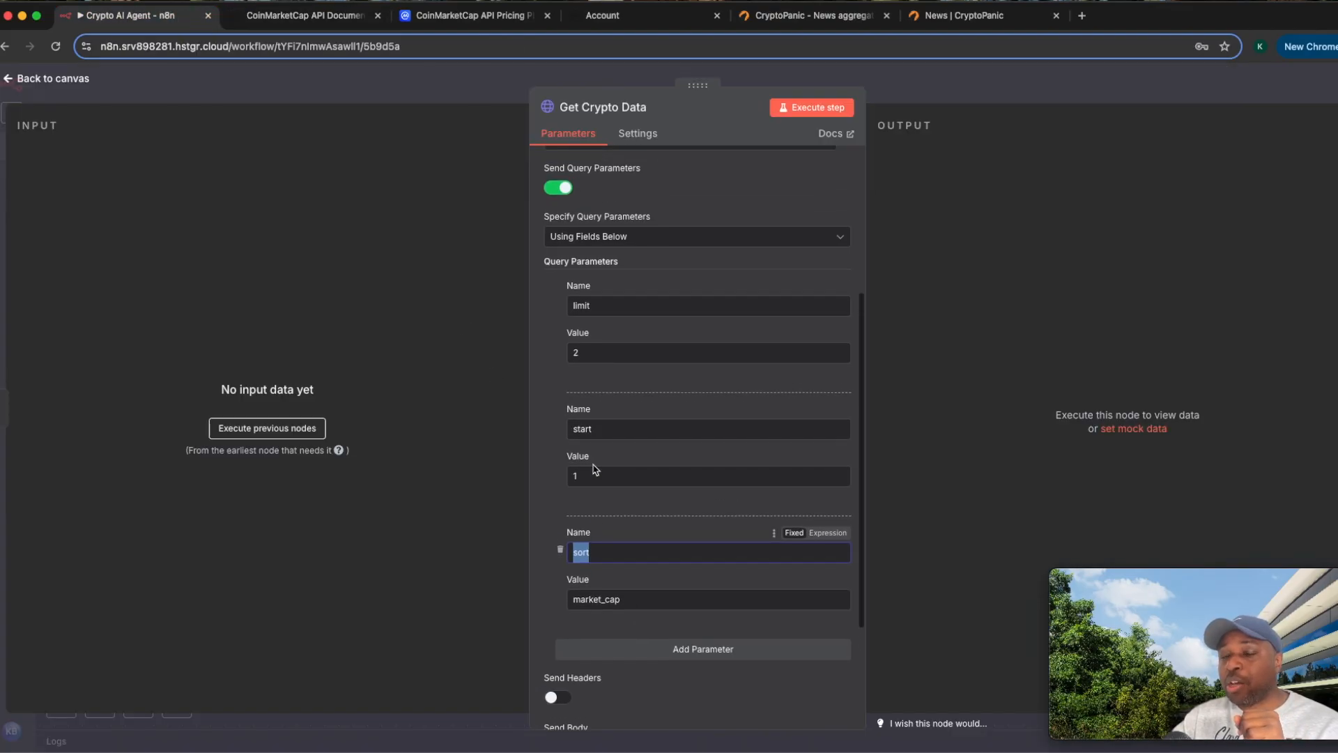
scroll(597, 307, up, 3)
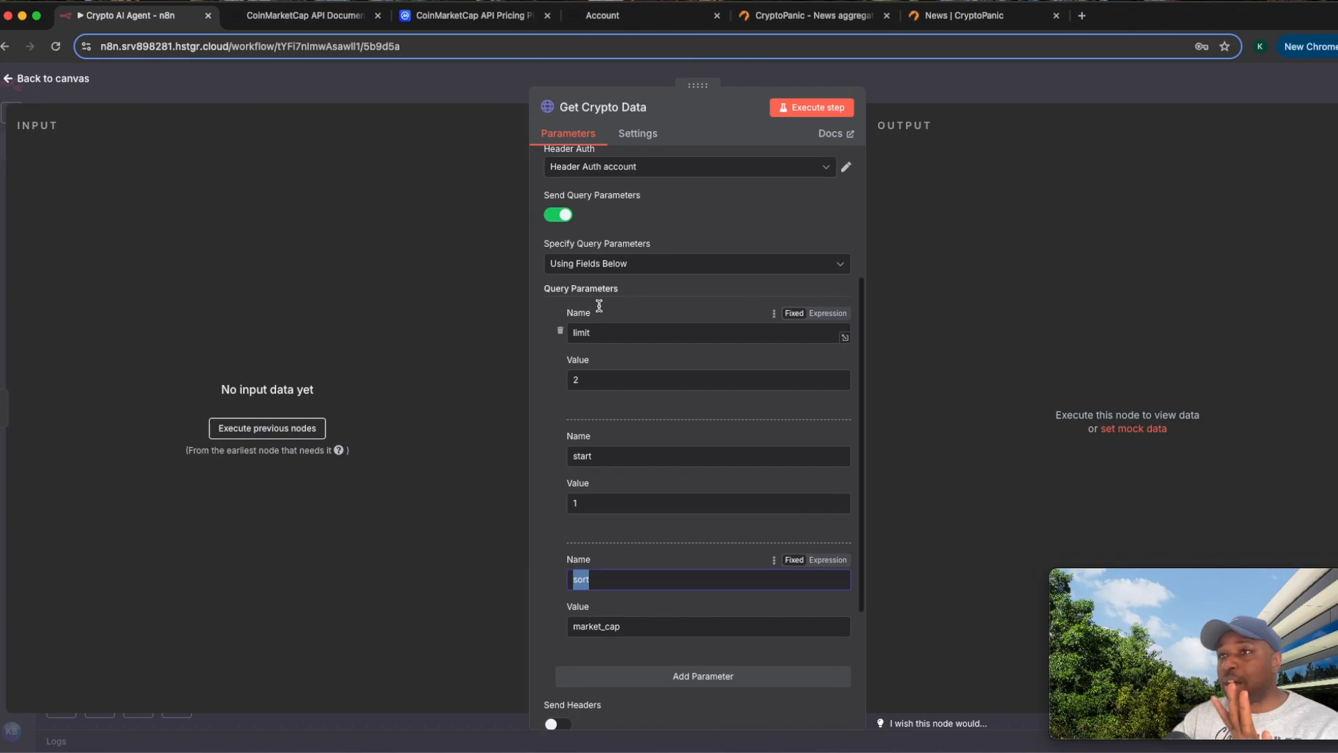
scroll(600, 310, down, 5)
scroll(627, 540, down, 2)
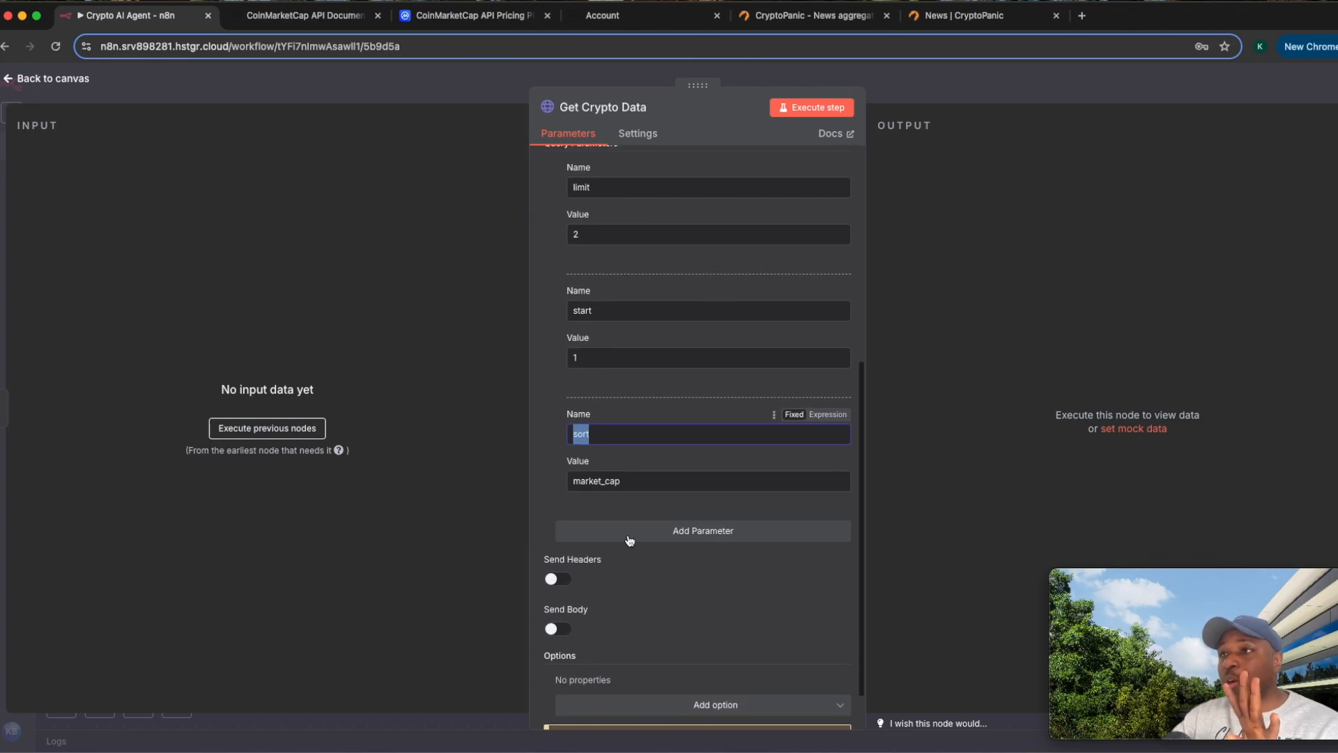
scroll(630, 539, up, 5)
scroll(629, 539, up, 2)
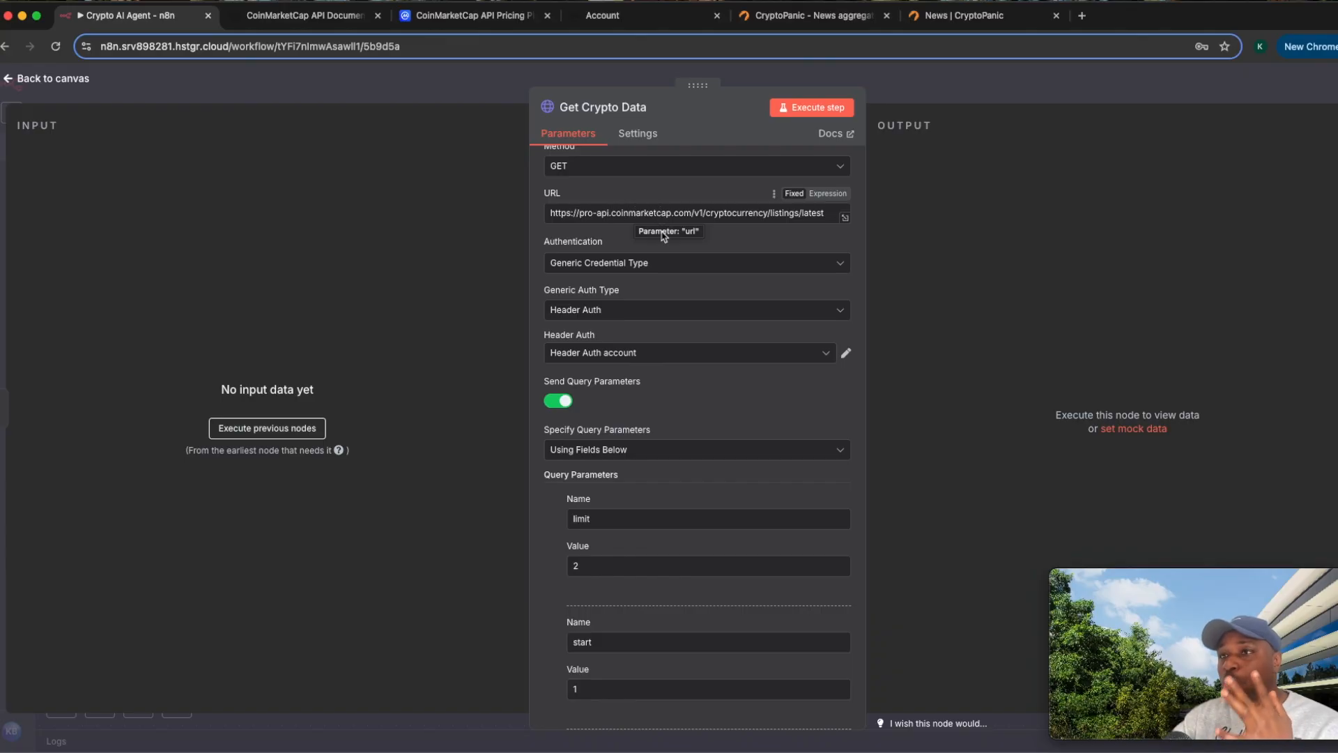
scroll(618, 523, down, 2)
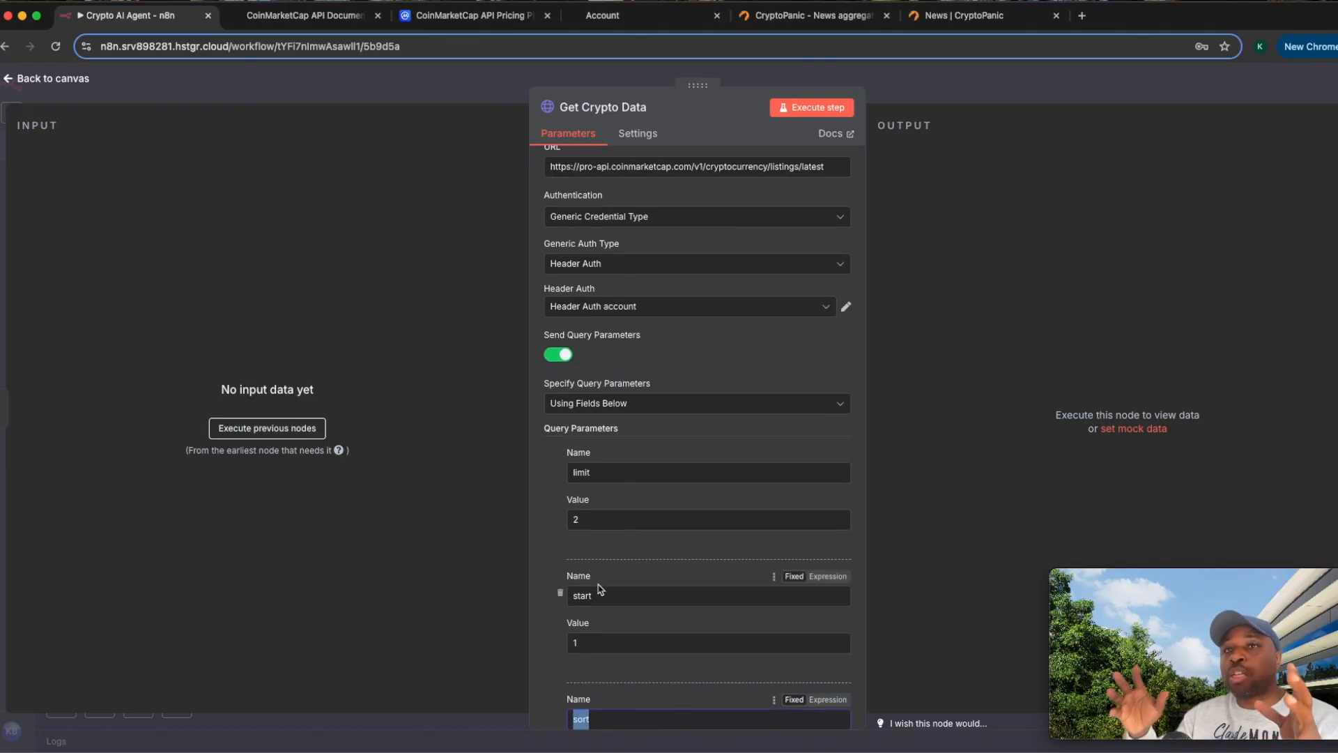
click(352, 87)
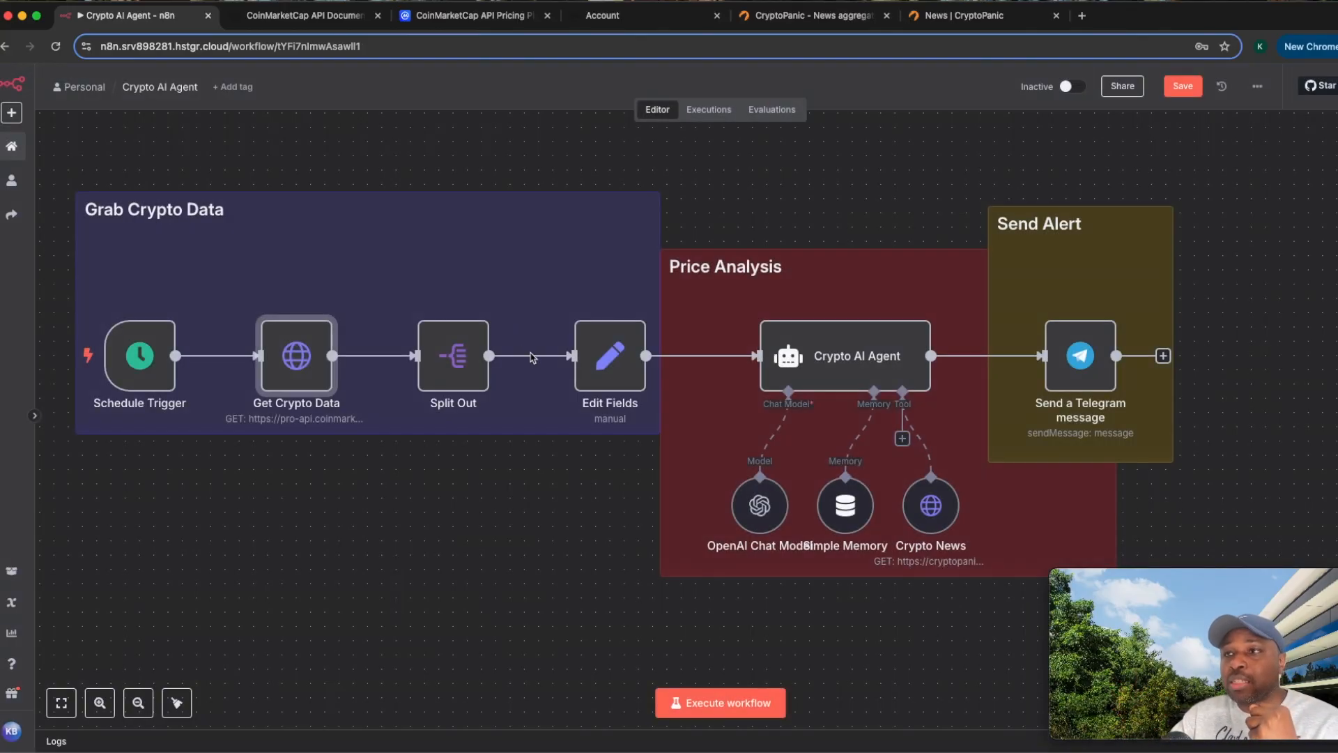
Step: Execute the workflow from the Schedule Trigger and examine the coin entries in the Get Crypto Data node's output
click(62, 355)
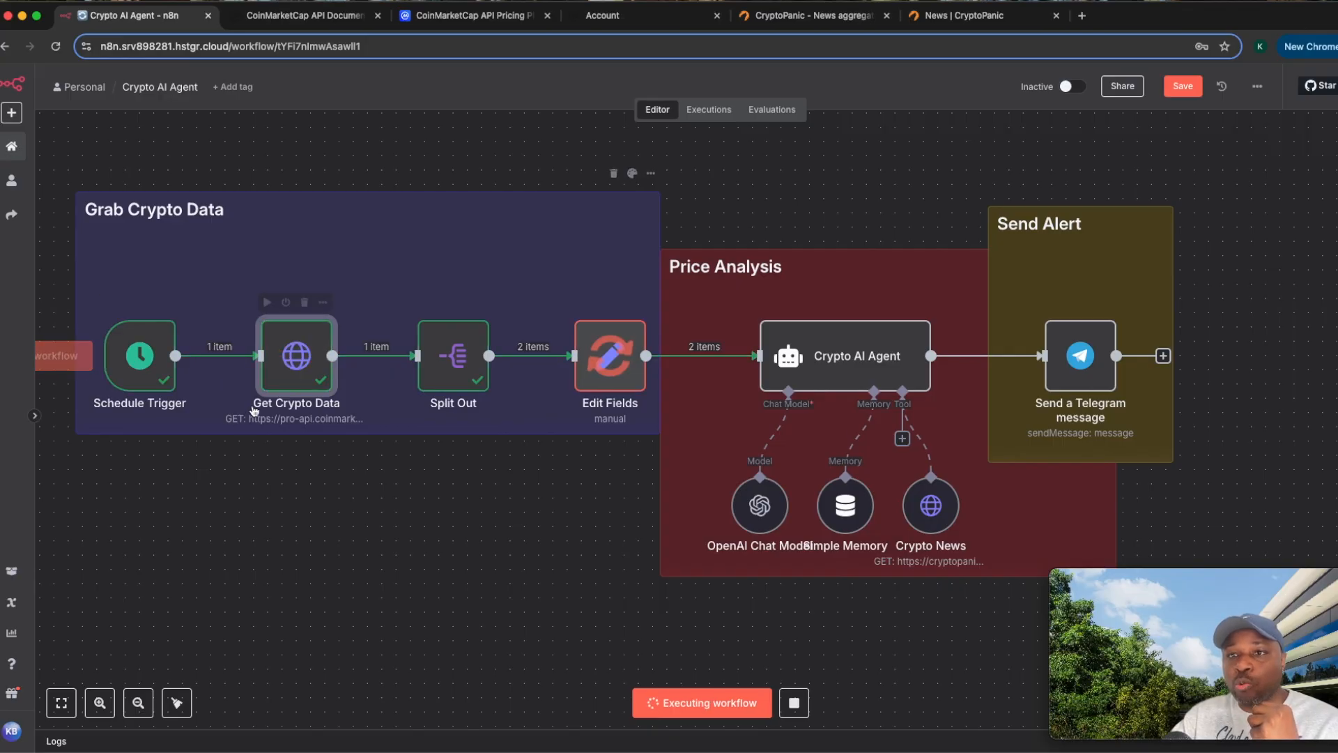
double_click(255, 410)
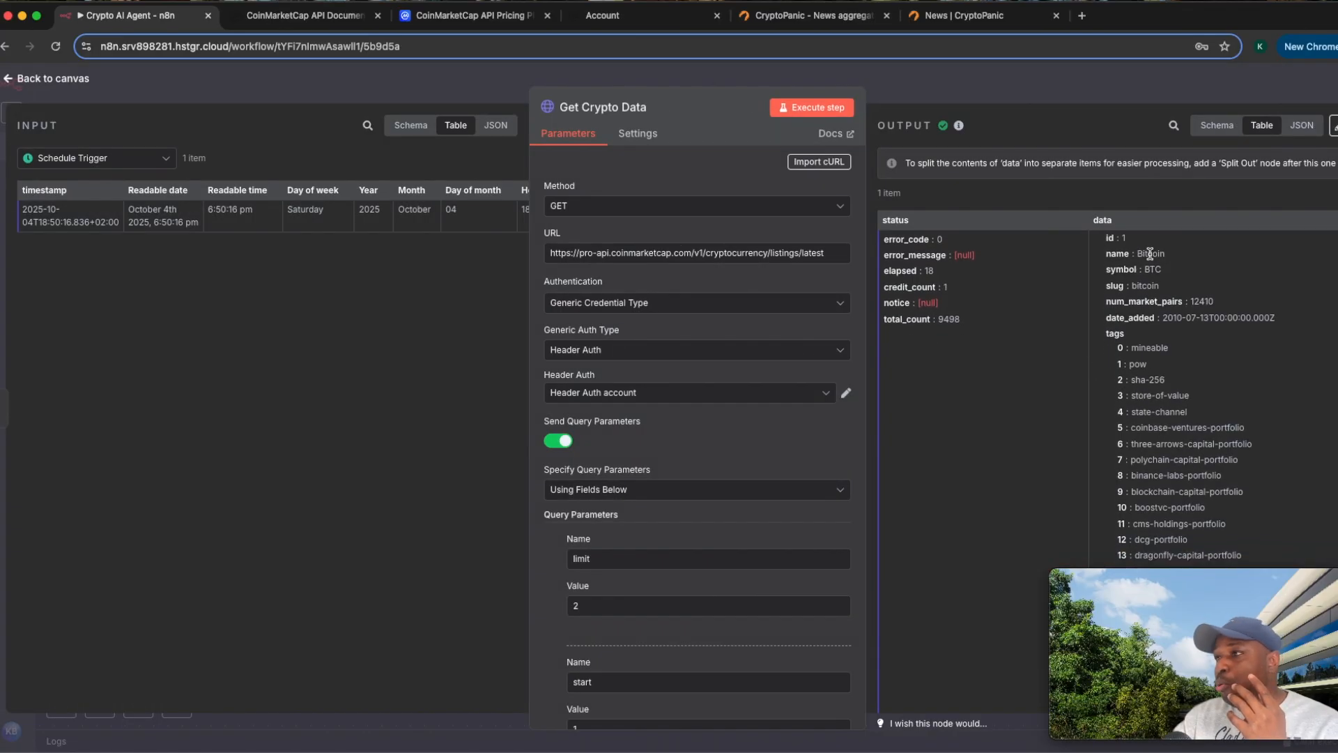
scroll(1149, 253, down, 20)
scroll(1165, 417, up, 1)
drag(1137, 296, 1183, 297)
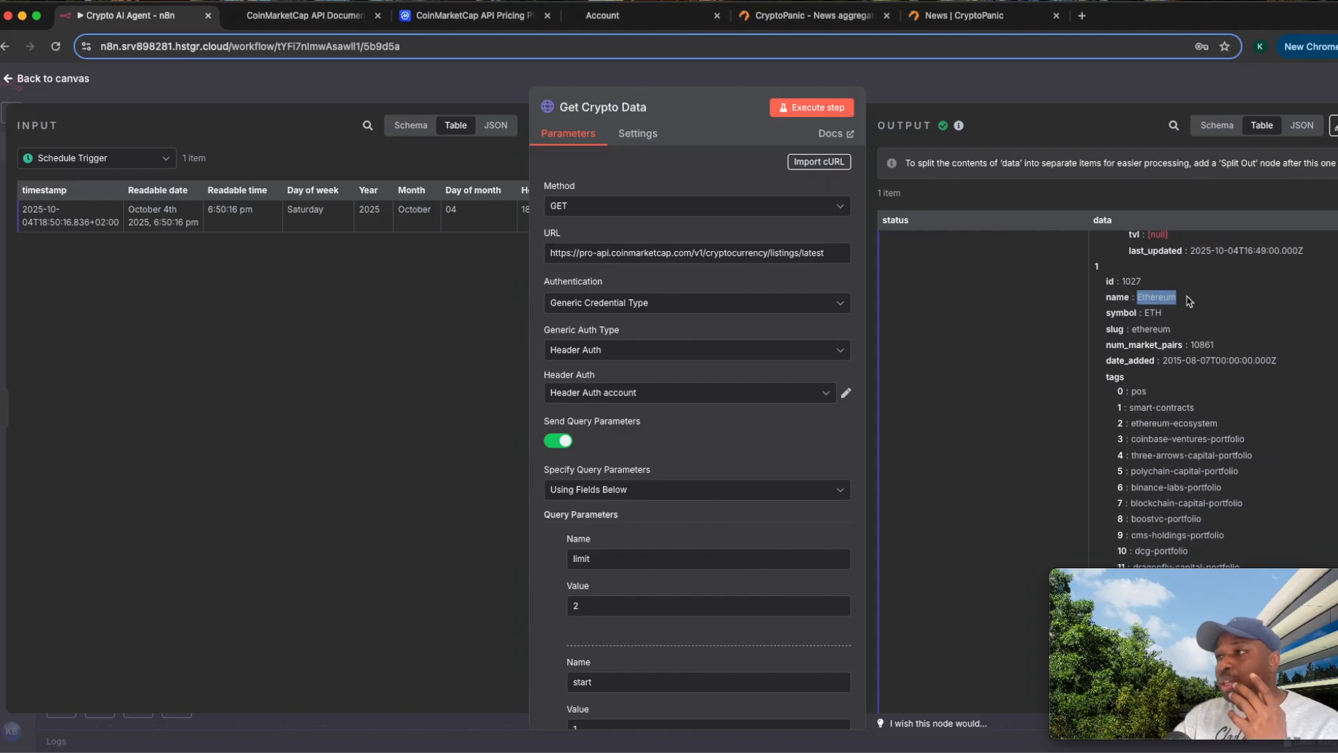
click(399, 89)
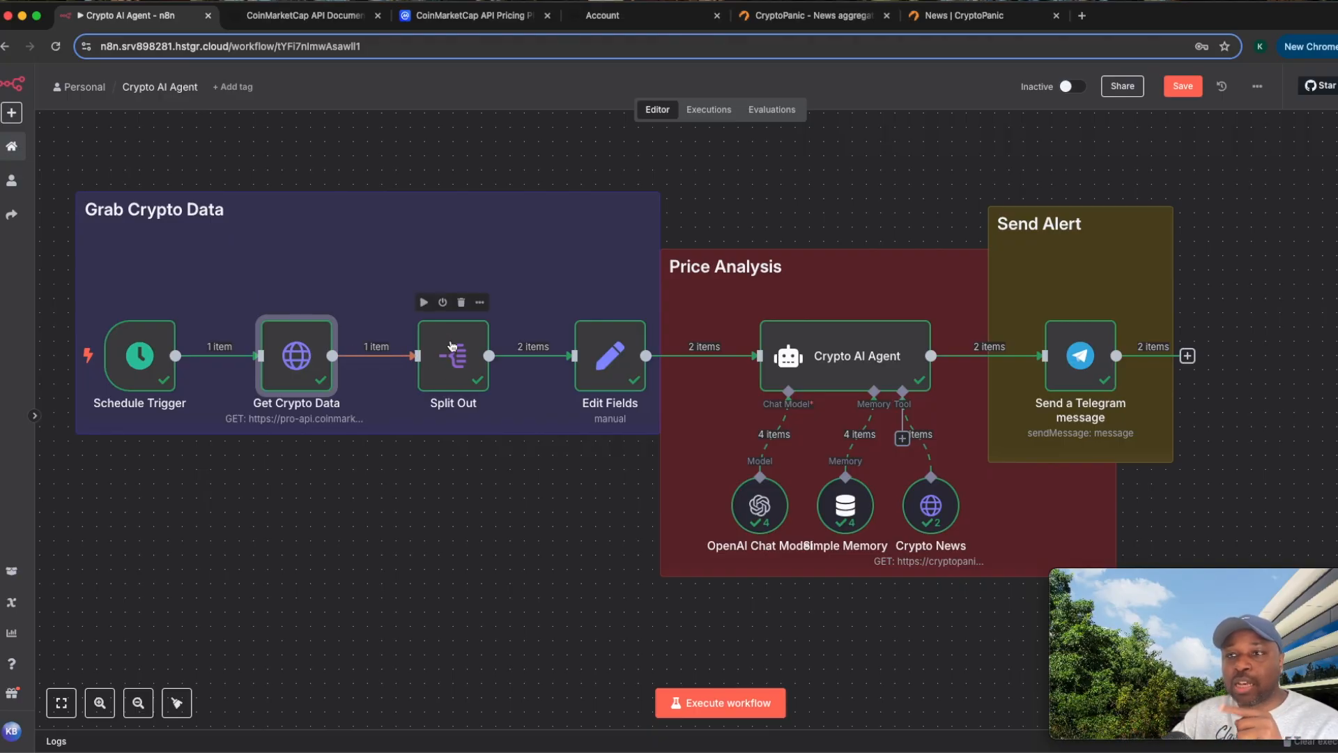
Step: Examine how the Split Out node divides the data array, viewing its input as a schema with the entries data[0] and data[1]
double_click(459, 369)
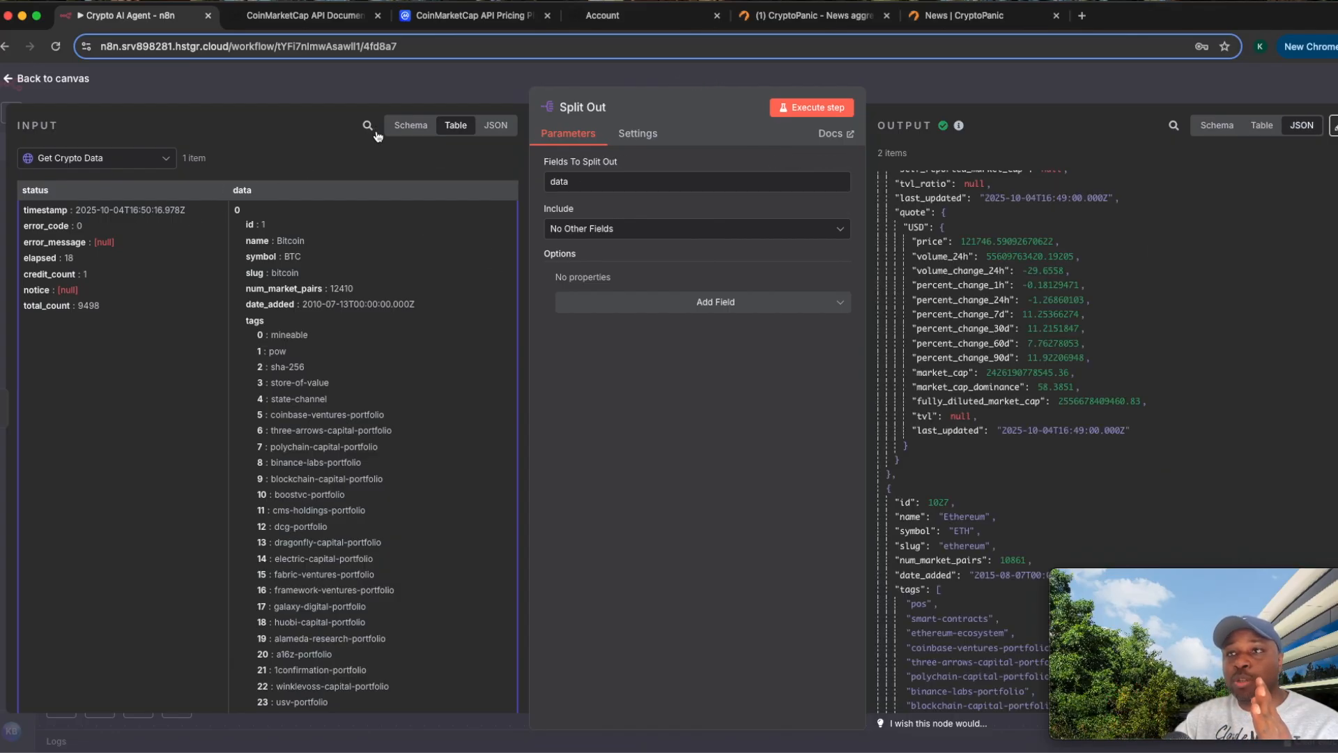
click(411, 126)
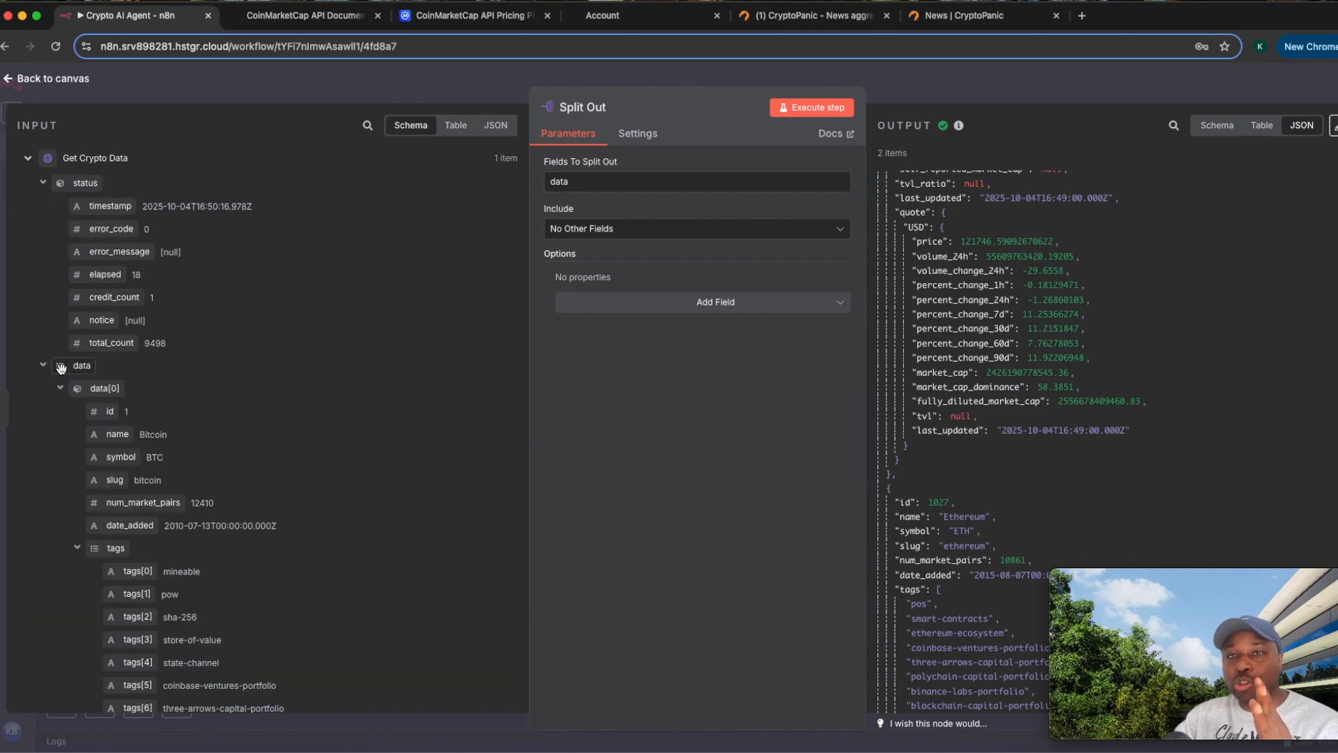
click(60, 388)
click(60, 411)
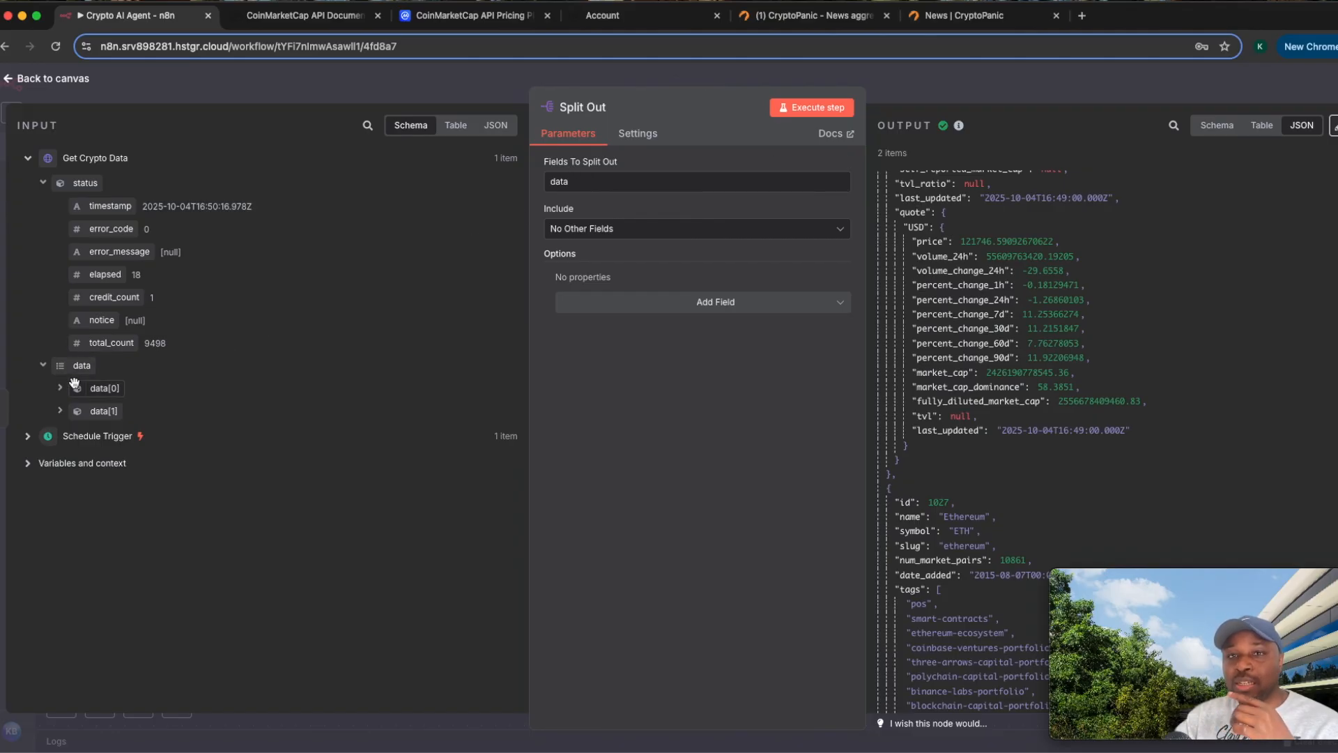
click(96, 395)
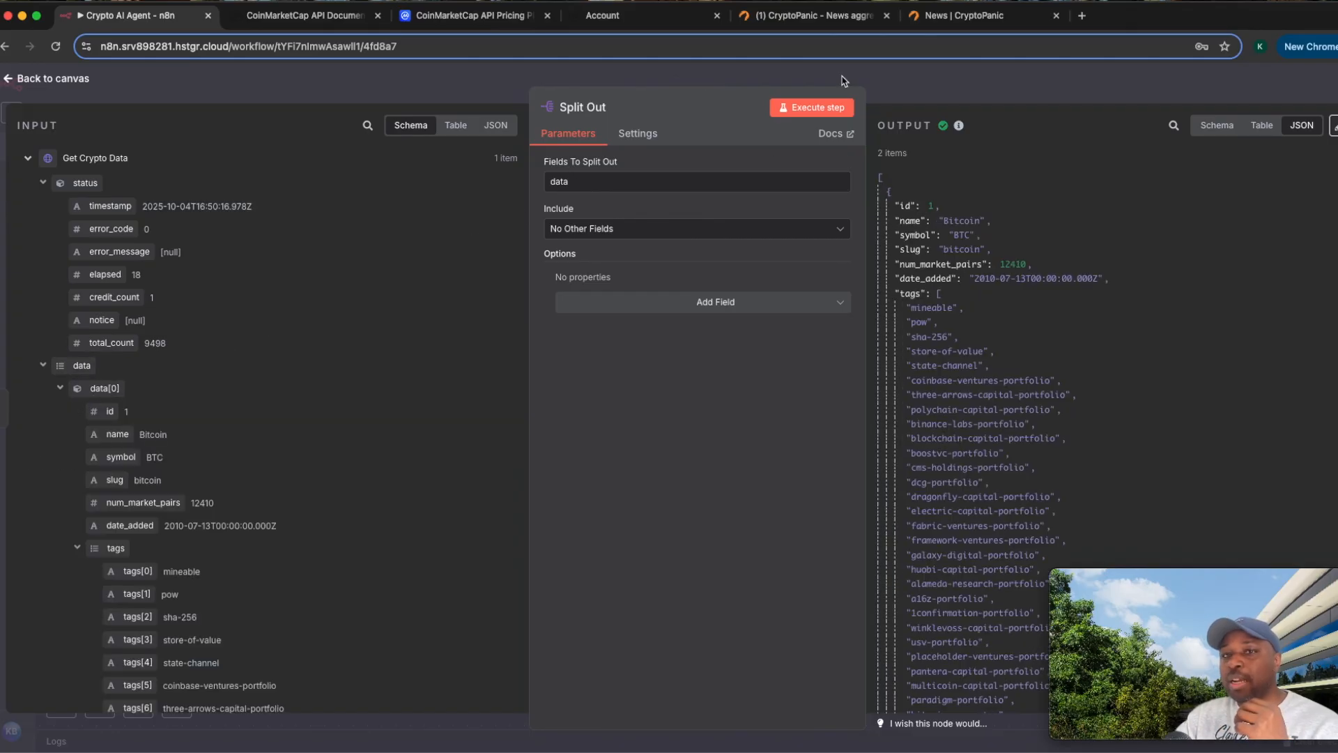
click(843, 81)
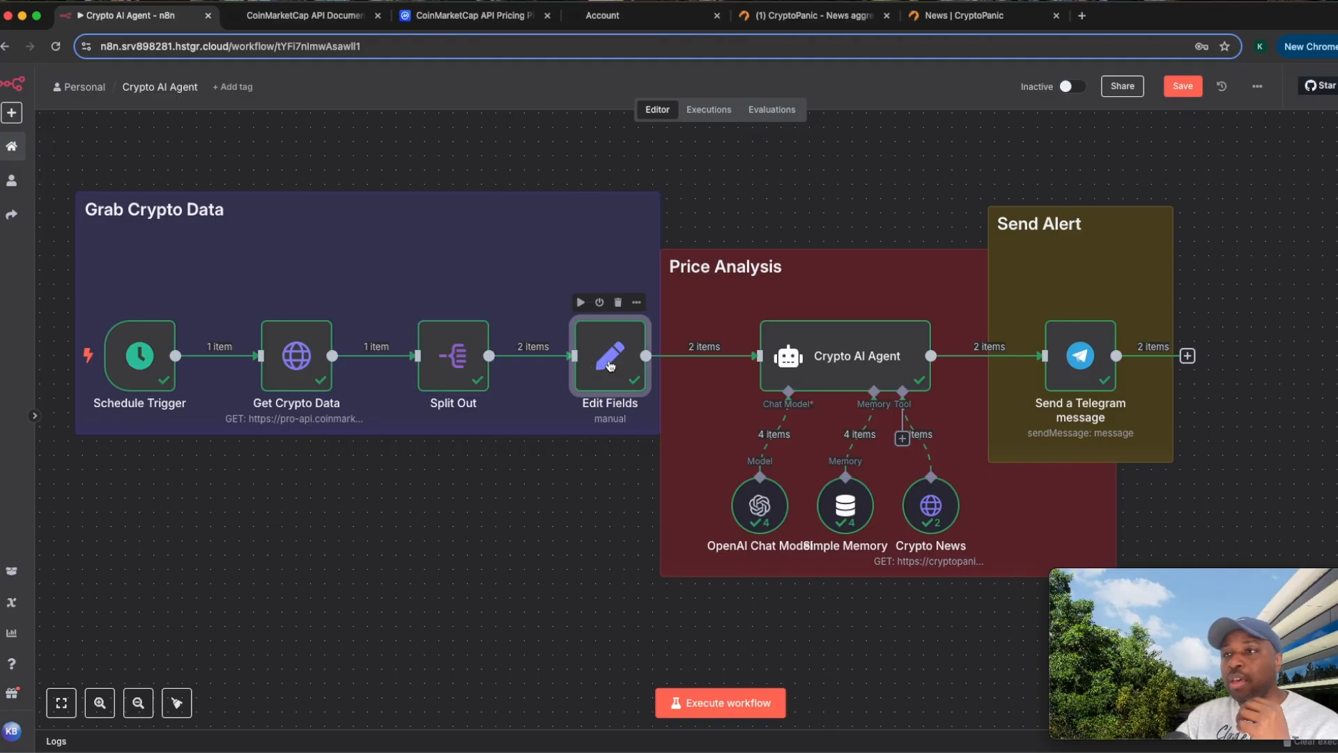
Step: Open the Edit Fields node and examine the items received from Split Out as a table
double_click(608, 362)
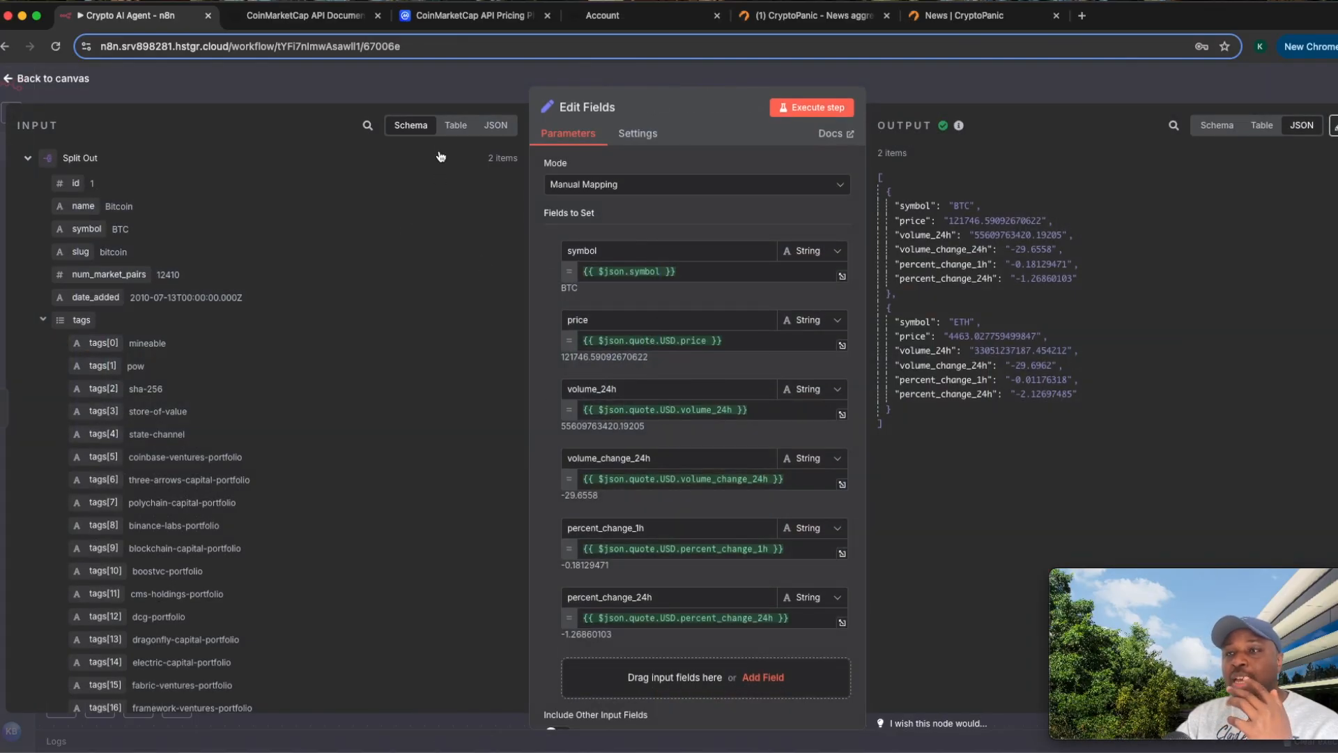
click(456, 125)
scroll(317, 303, down, 10)
scroll(317, 305, up, 3)
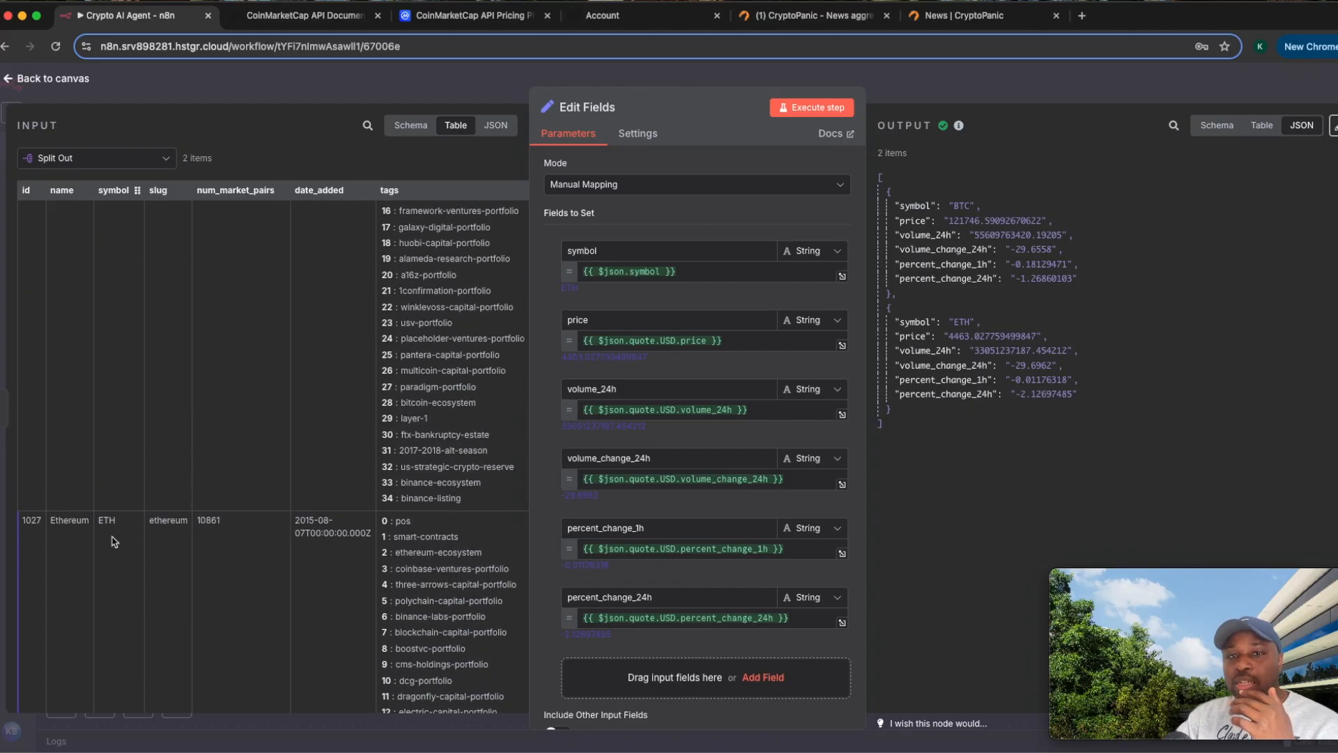
scroll(115, 532, up, 5)
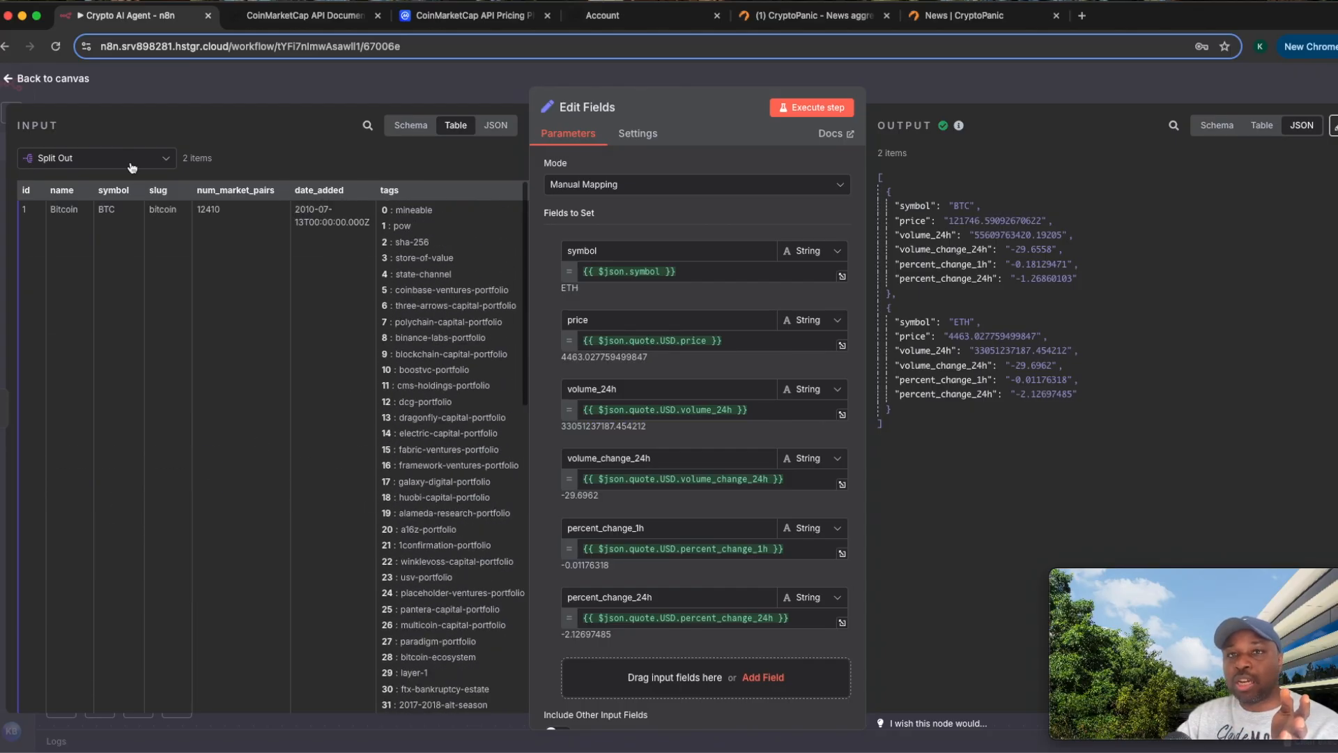
scroll(408, 209, down, 5)
Step: Display the Edit Fields input as a schema, collapse the tags list, and examine the values under quote > USD
click(409, 127)
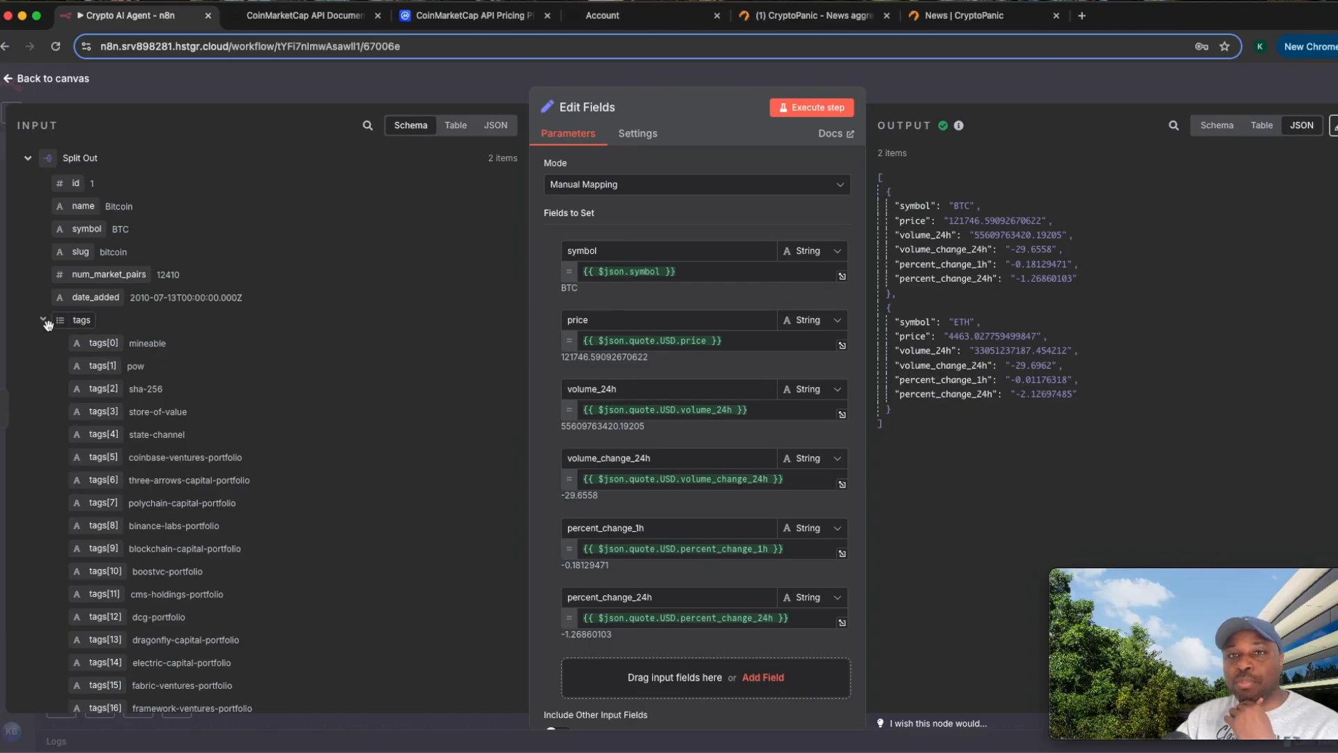
click(40, 320)
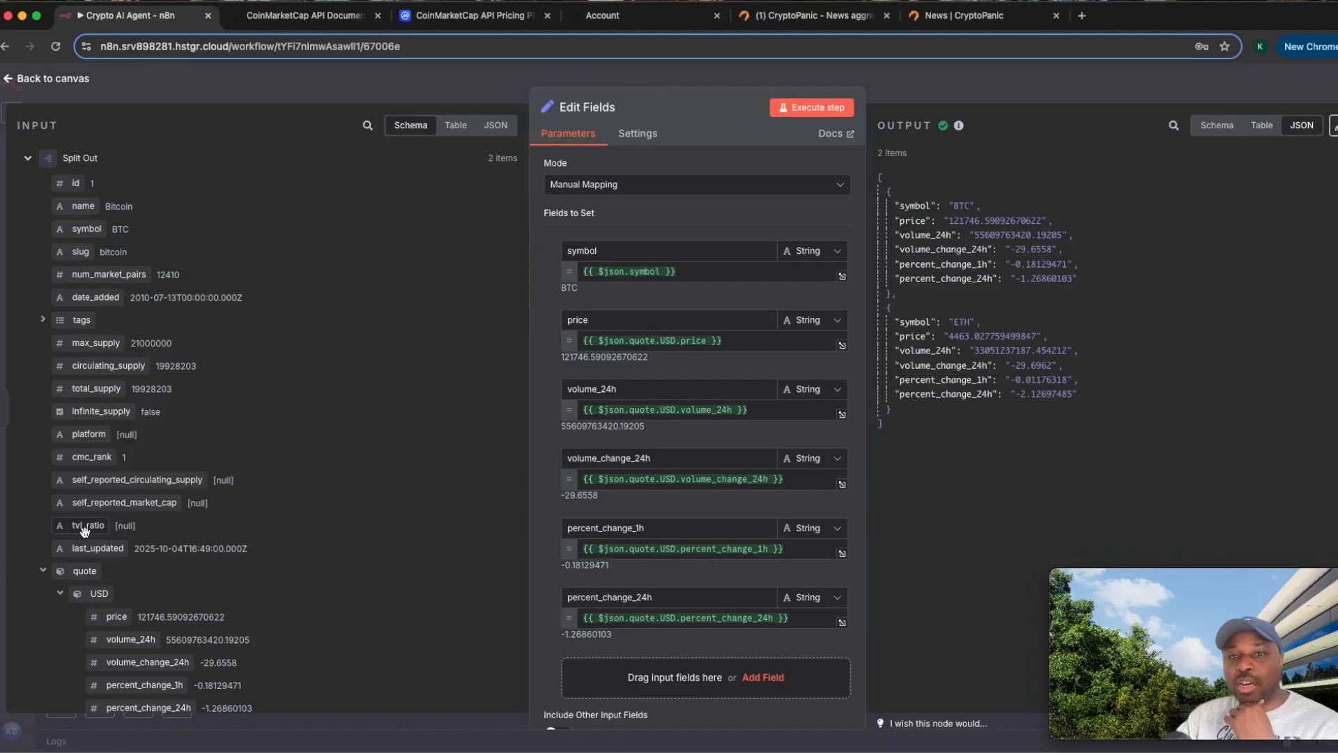
scroll(76, 515, down, 4)
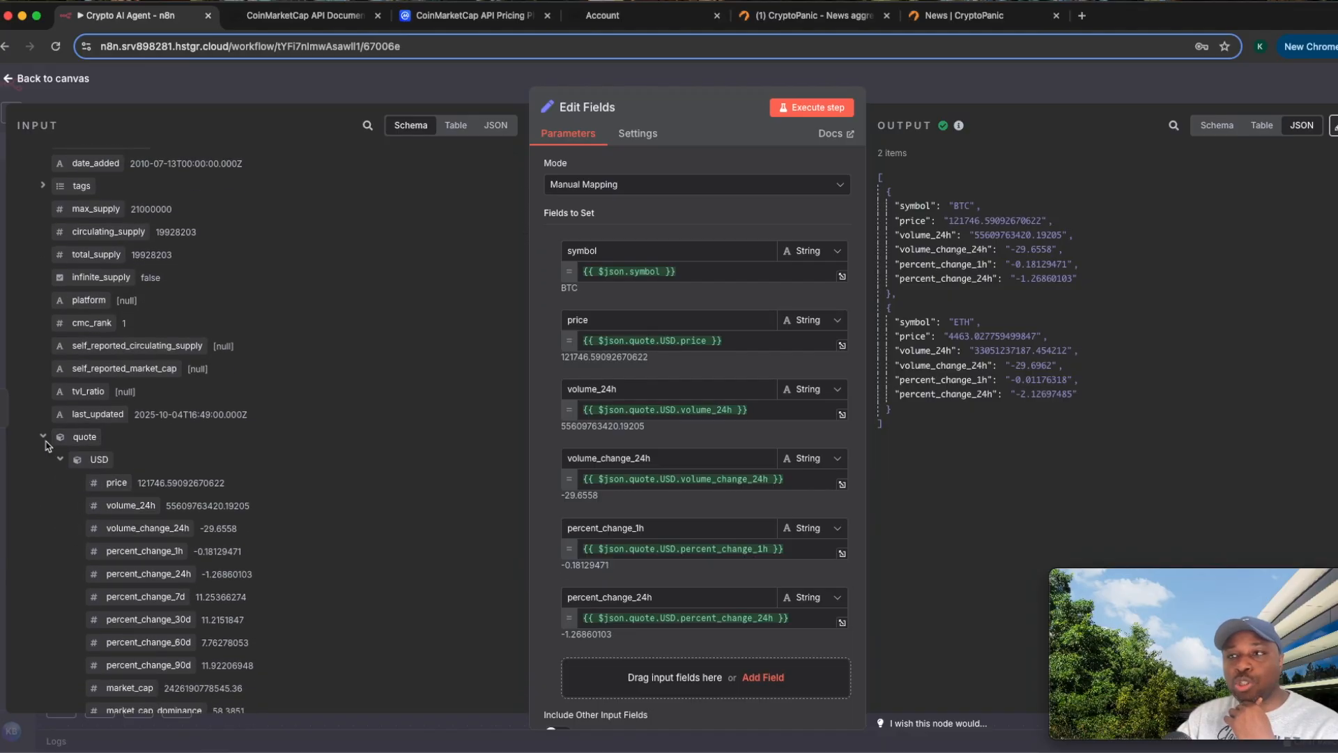
scroll(161, 281, up, 4)
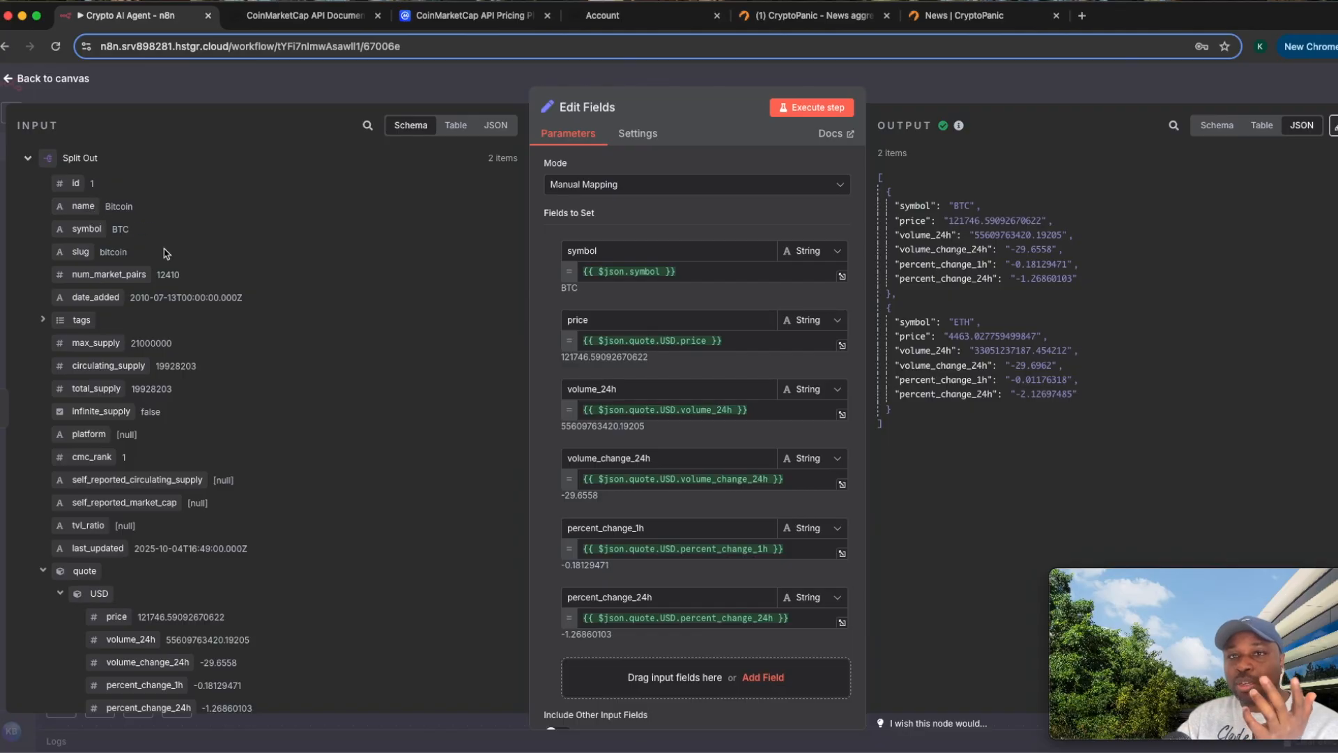
scroll(329, 583, down, 5)
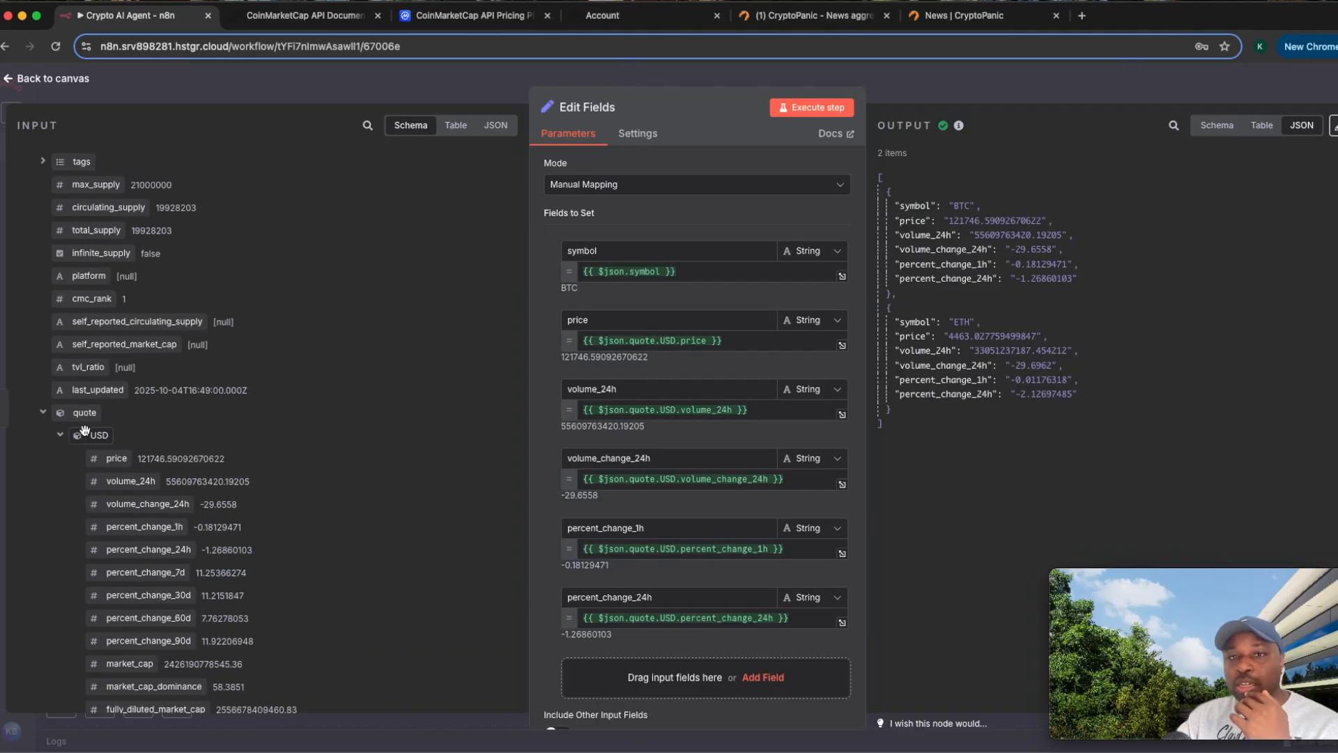
scroll(146, 488, down, 1)
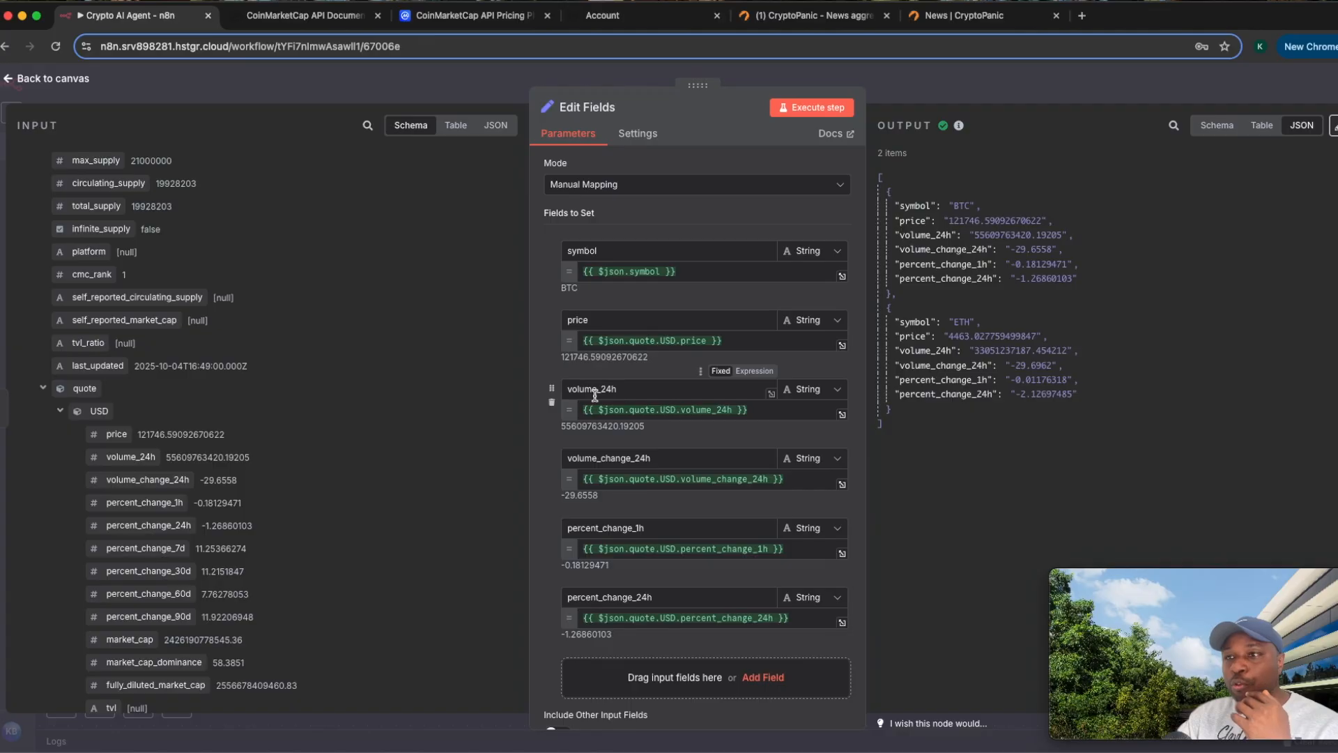
Step: Compare the volume and percent change mappings in Edit Fields with the available USD quote fields in the input
mouse_move(130, 456)
mouse_down()
mouse_move(254, 422)
mouse_move(636, 384)
mouse_move(186, 407)
mouse_move(147, 453)
mouse_up()
drag(657, 454, 565, 458)
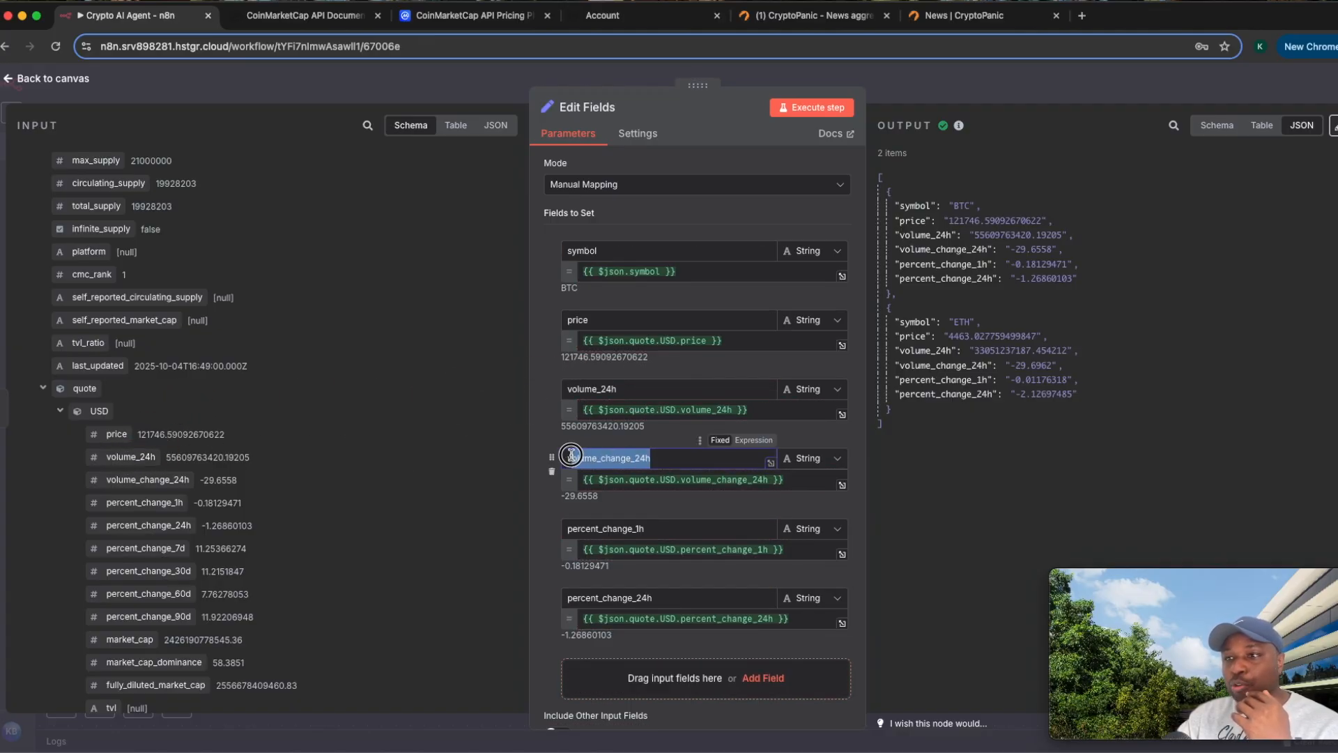
scroll(614, 516, down, 1)
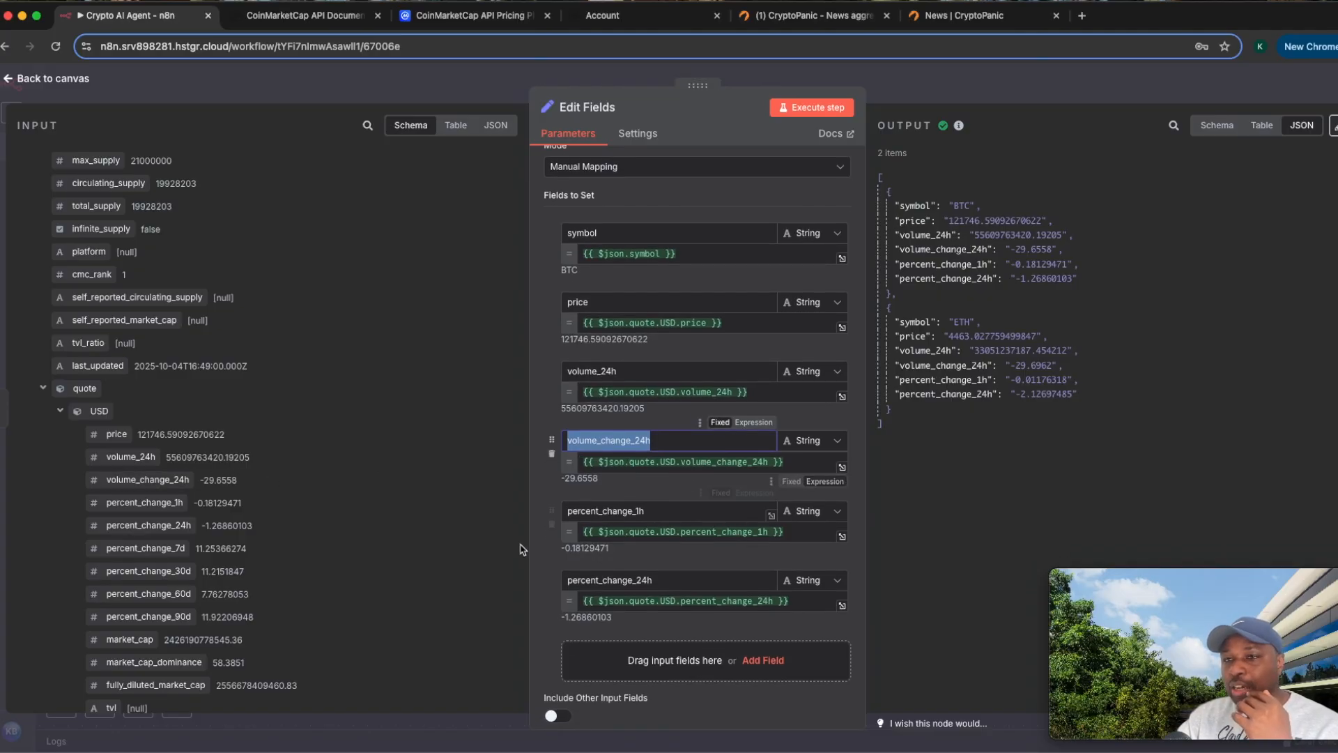
scroll(268, 561, down, 1)
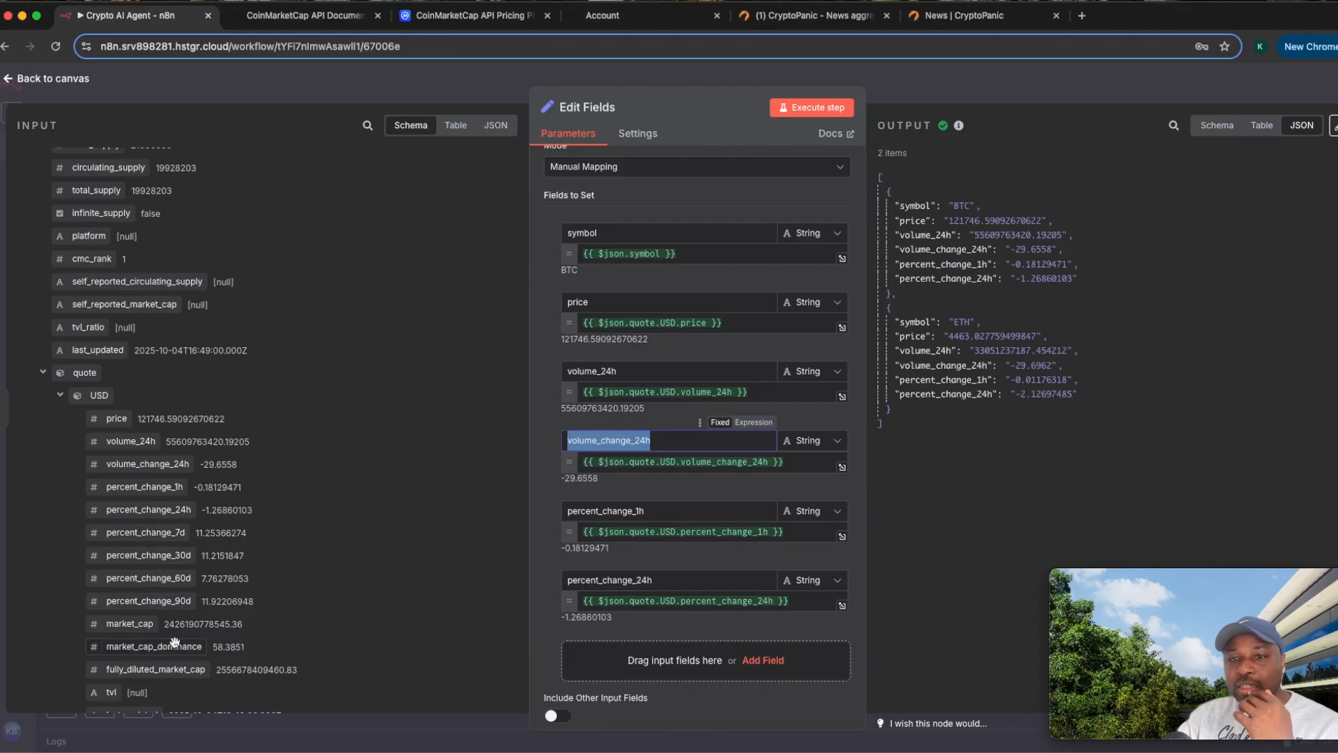
scroll(174, 639, down, 4)
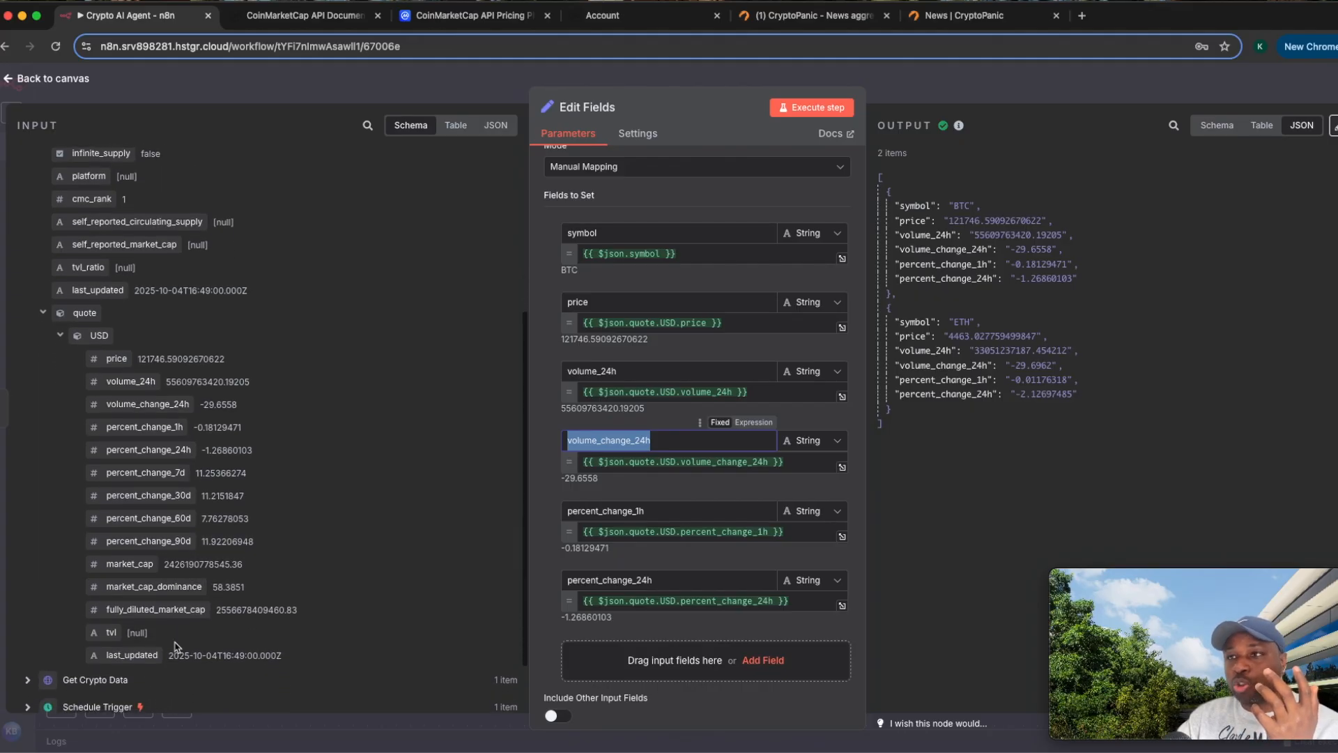
Step: Check the symbol, volume and percent change fields in the Edit Fields JSON output, and return to the canvas
click(935, 207)
click(931, 236)
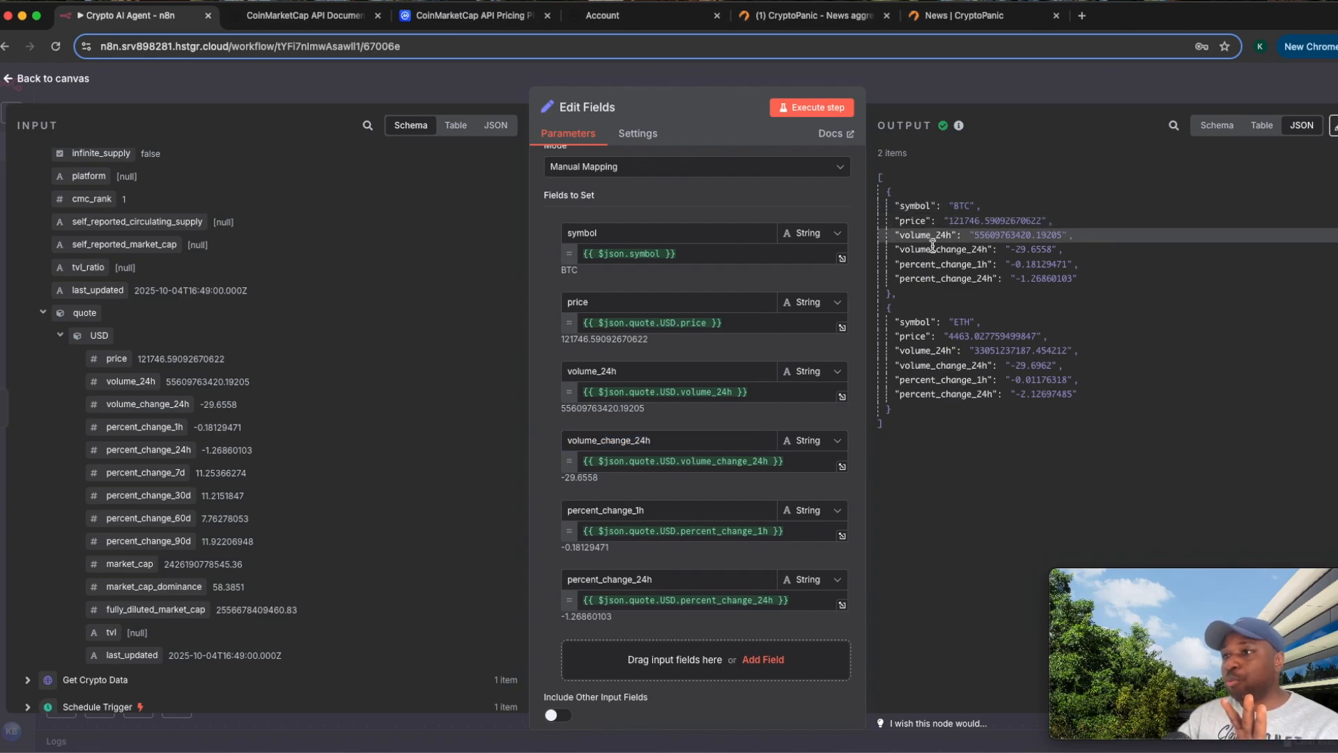
click(934, 266)
click(953, 283)
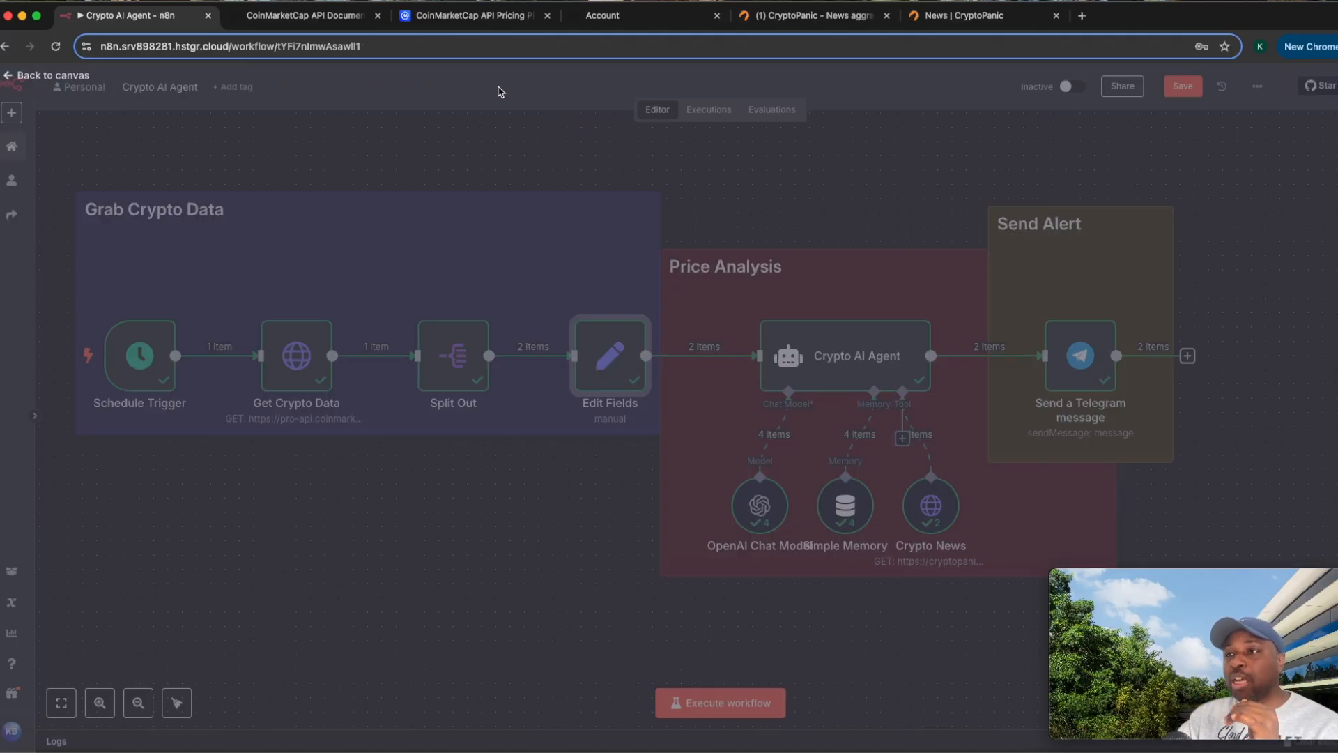
click(519, 96)
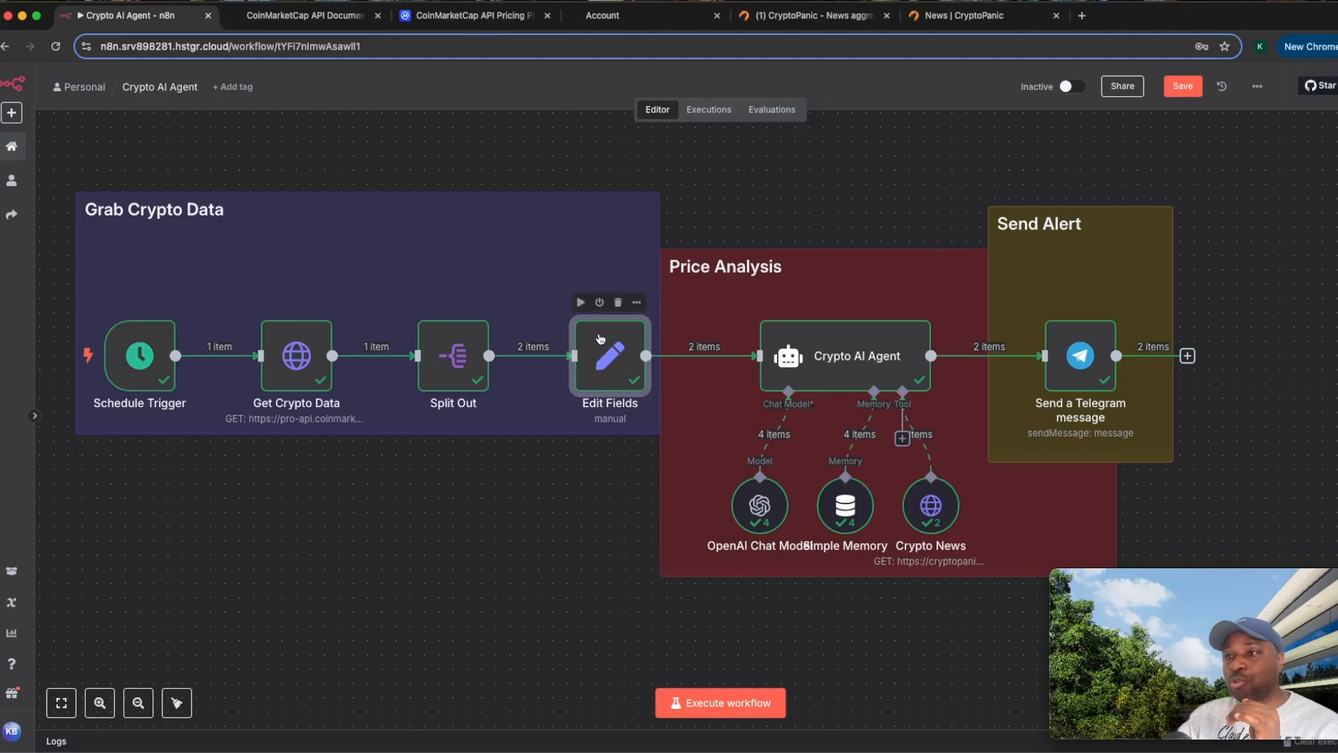
Step: Open the Crypto AI Agent node and examine the price and volume expressions in its expanded user prompt
double_click(831, 354)
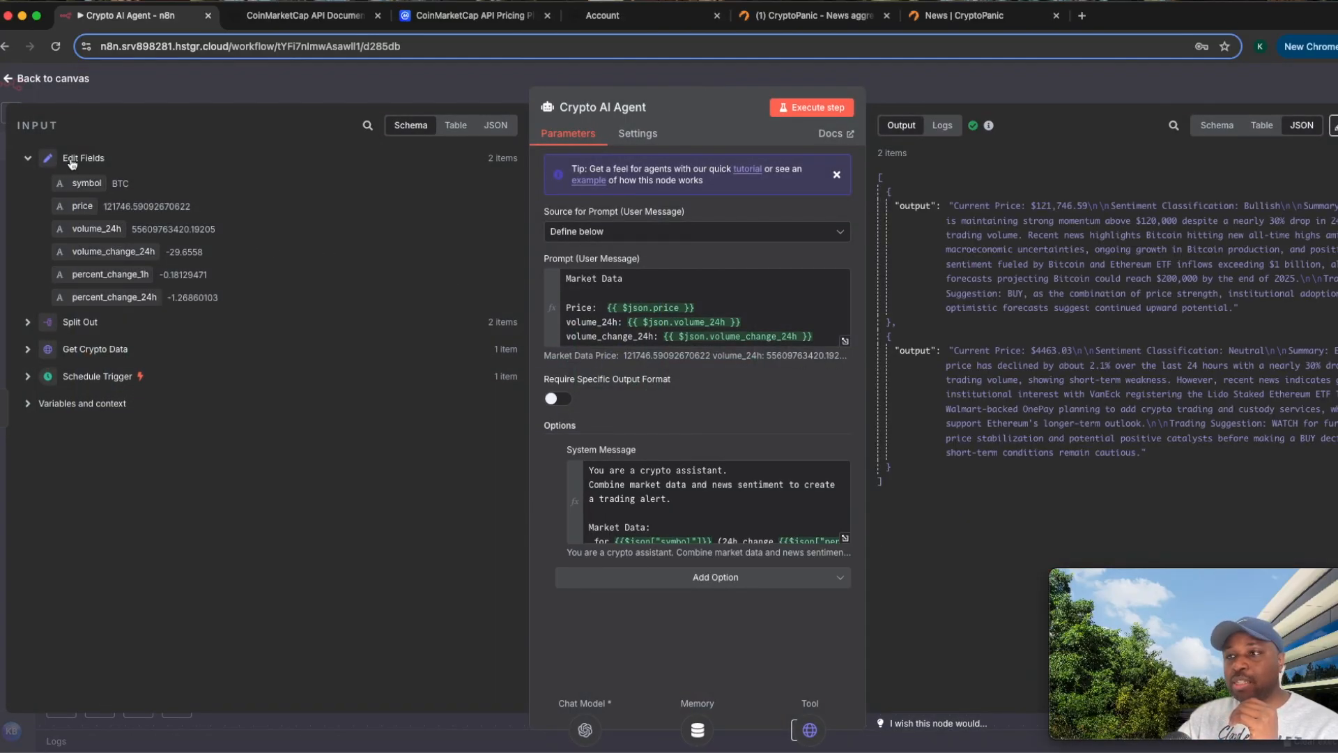
click(845, 341)
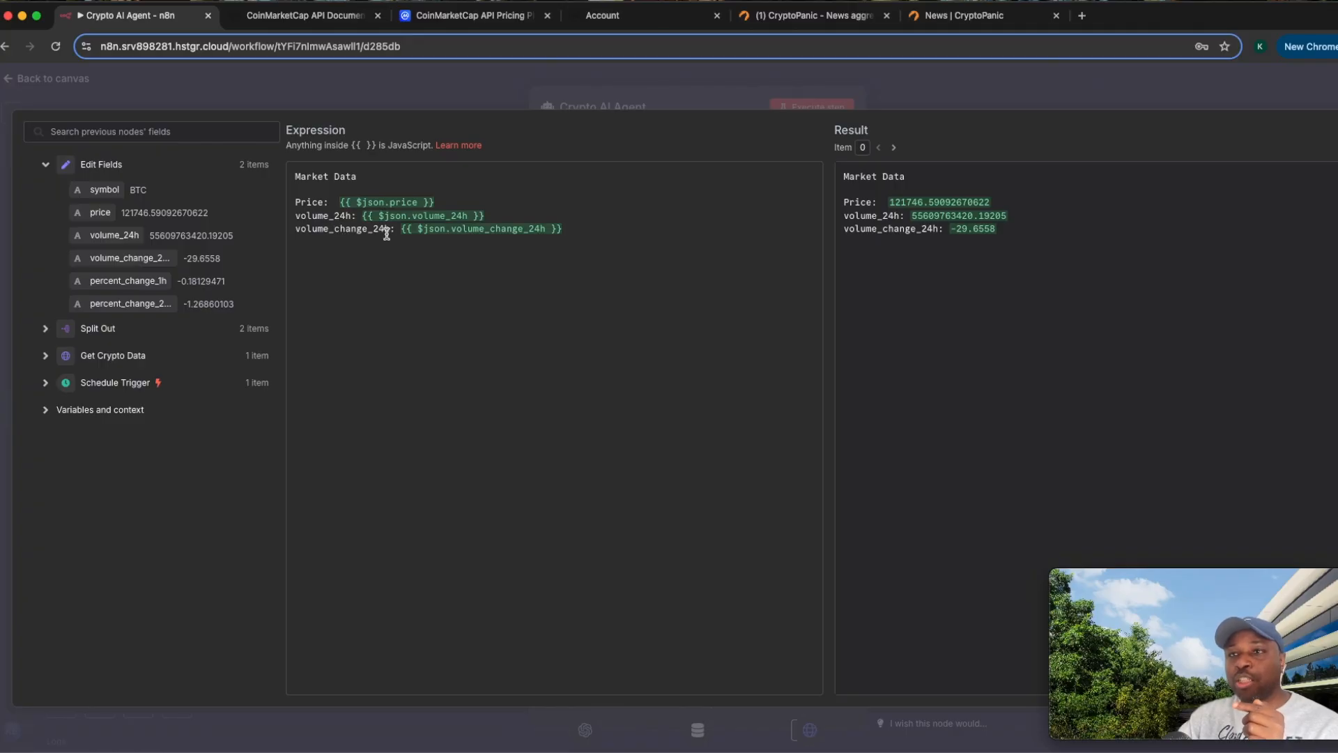
click(357, 101)
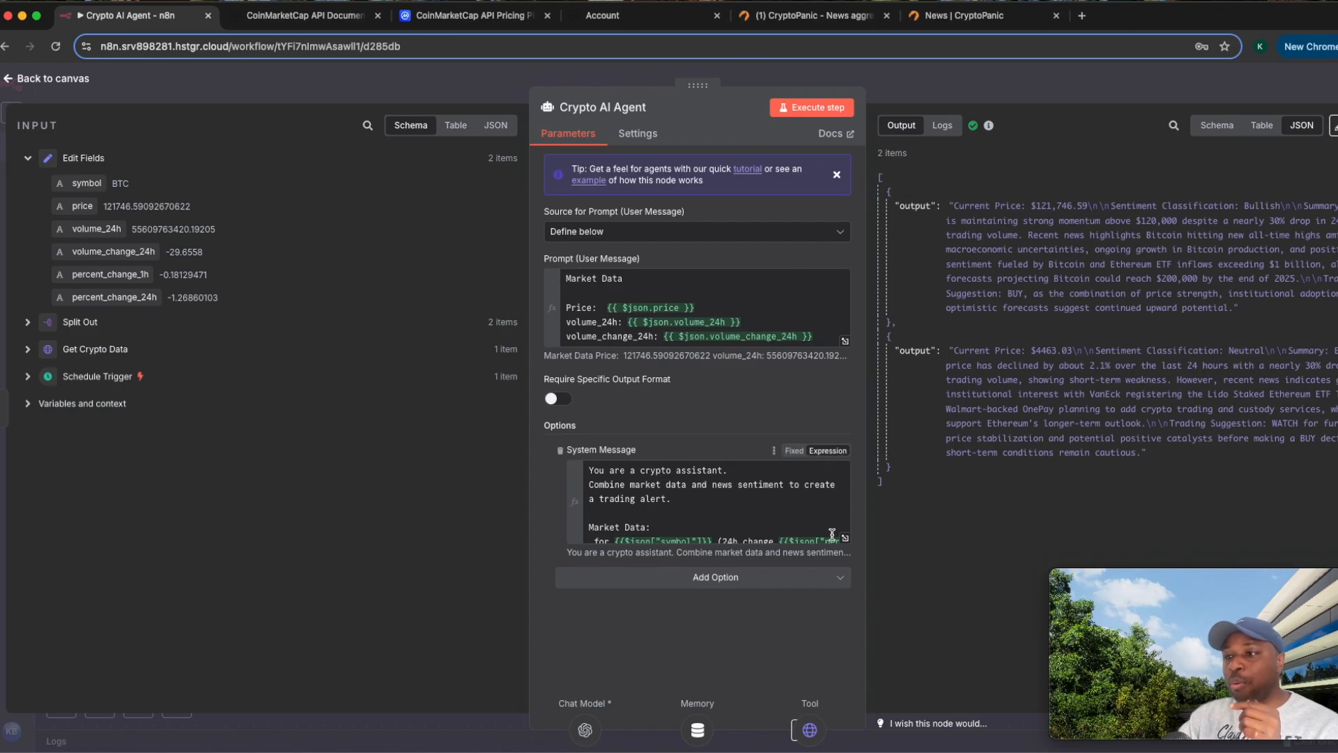
Step: Expand the agent's system message and read its role, market data, news headline and task instructions
click(740, 581)
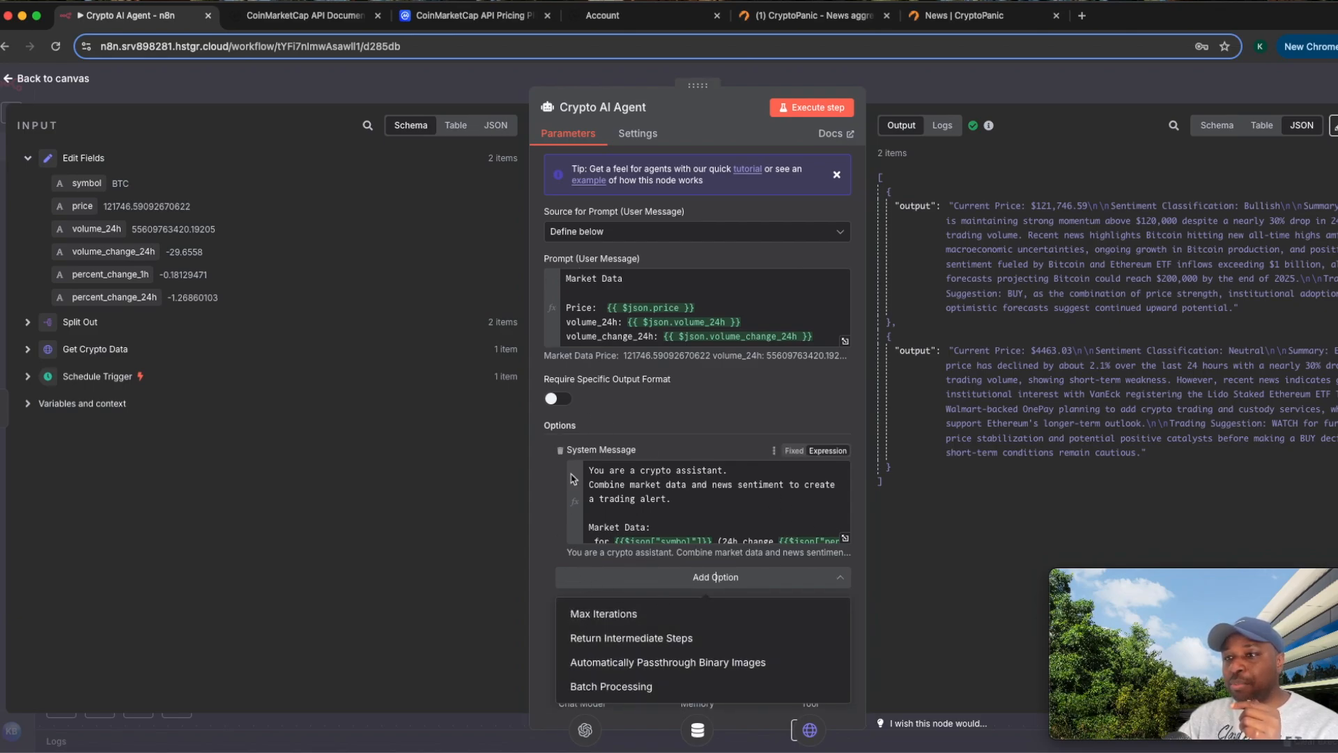
click(550, 479)
click(845, 538)
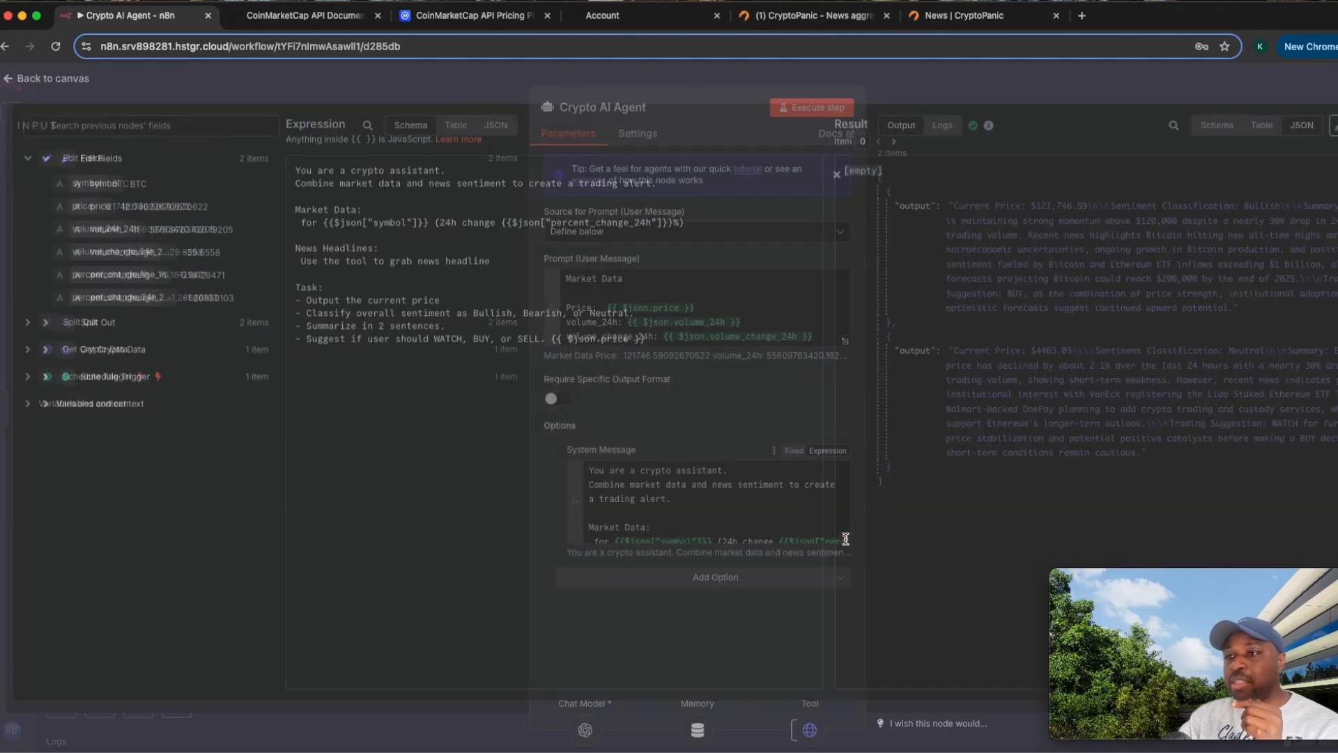
drag(296, 176, 429, 177)
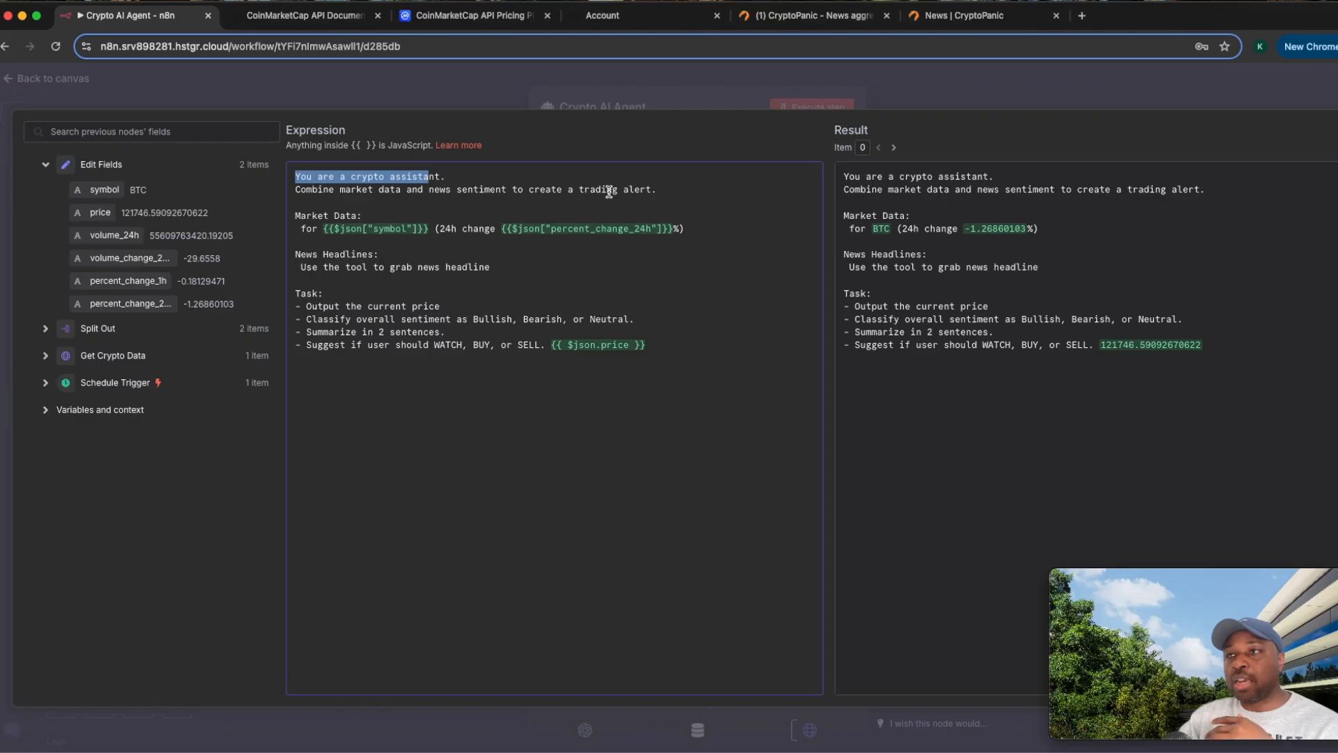
drag(509, 188, 429, 187)
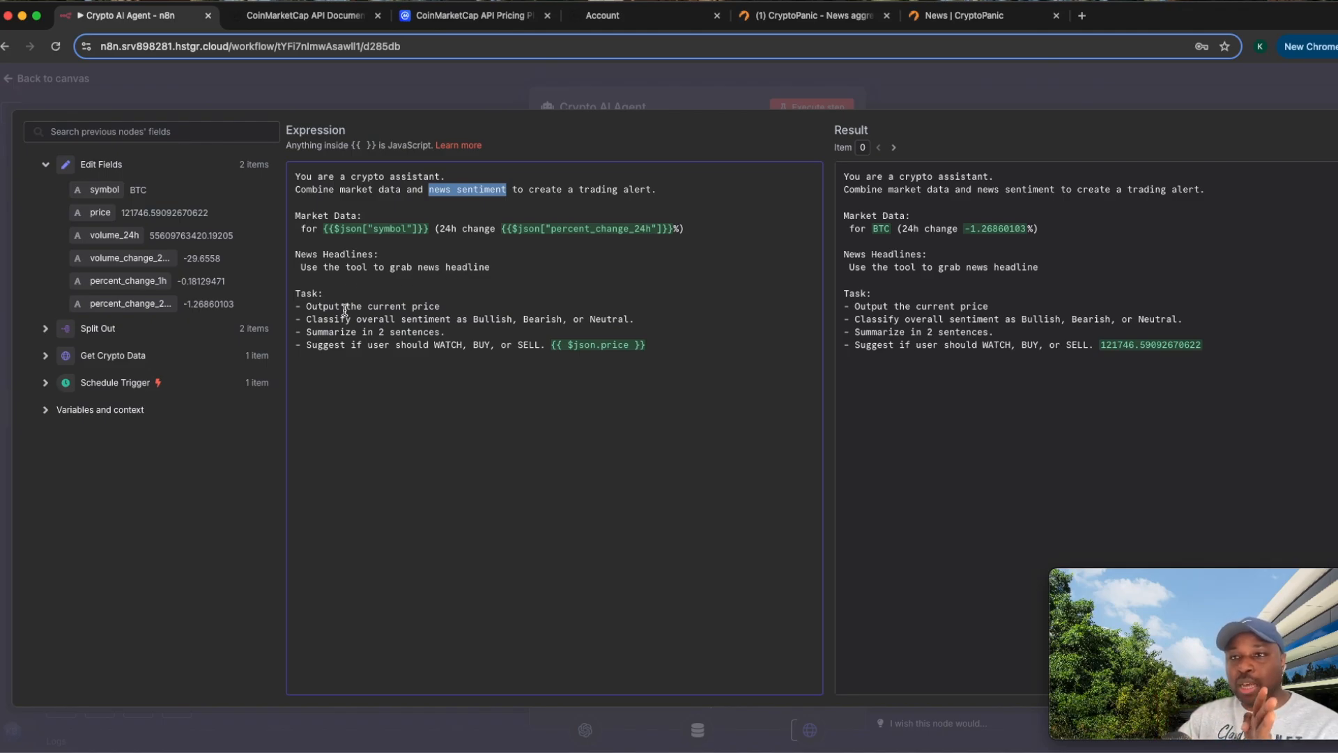
drag(439, 306, 325, 307)
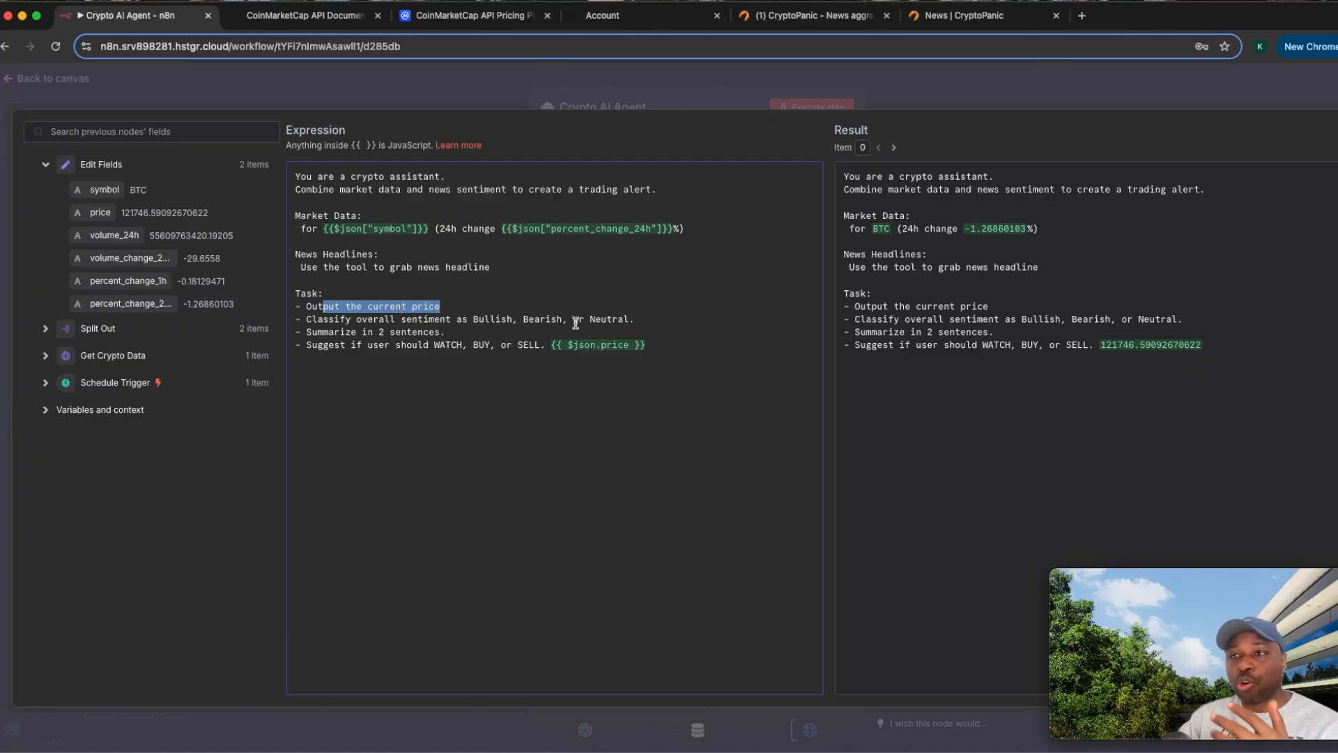
drag(444, 325, 318, 333)
click(335, 344)
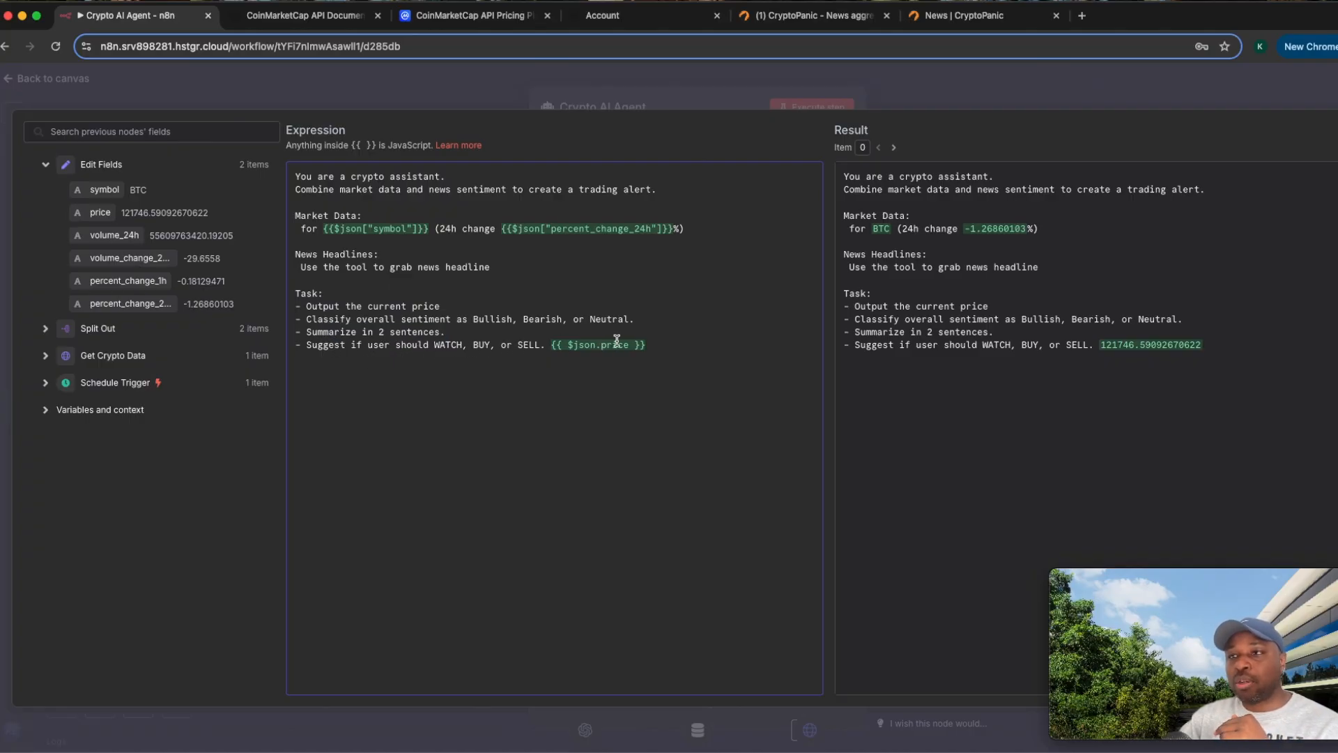
click(350, 80)
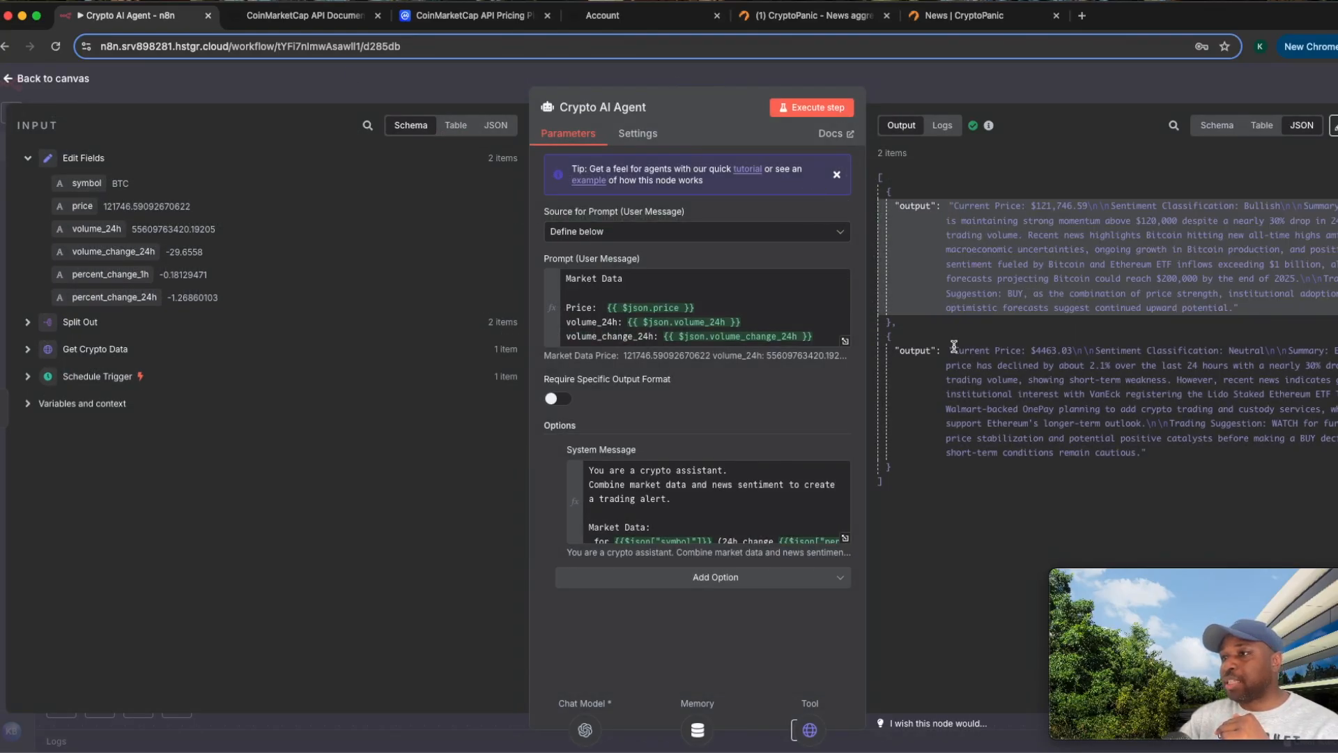
Step: Leave the agent node and check the credential and model selected in the OpenAI Chat Model node
click(635, 82)
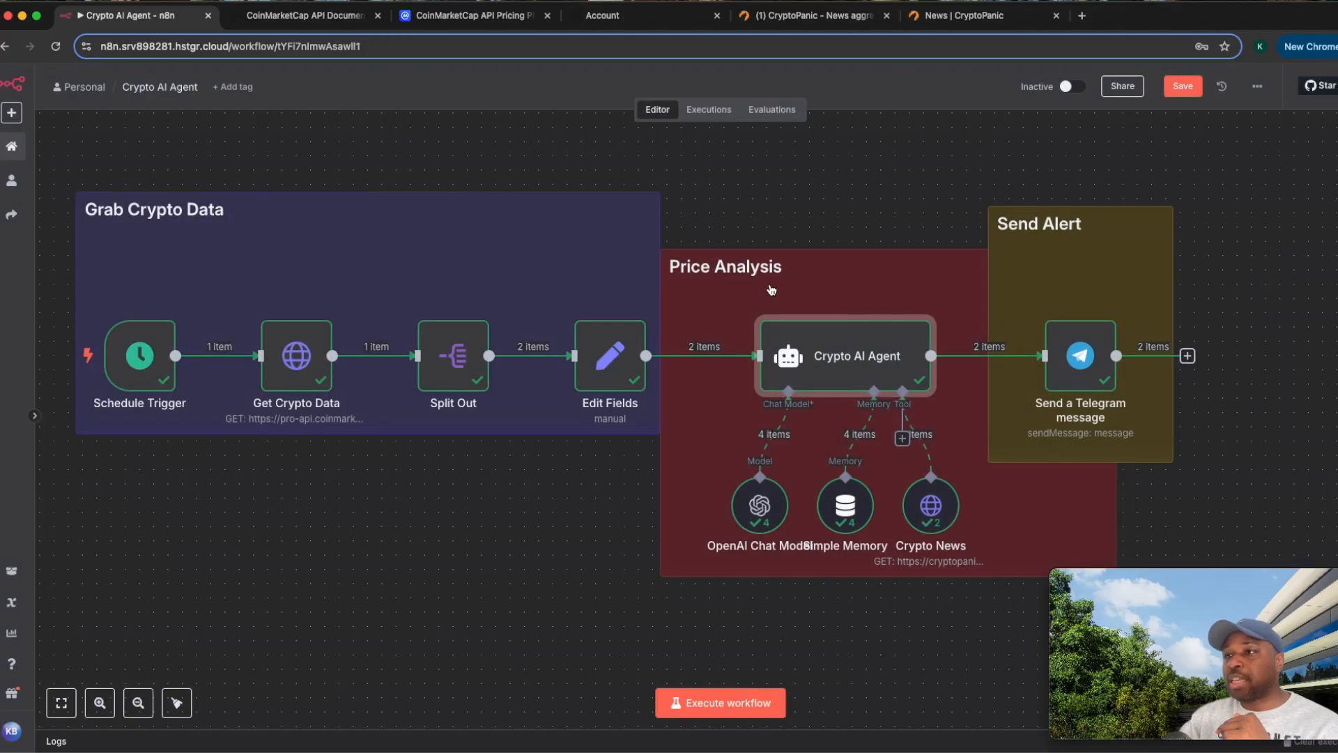
double_click(765, 518)
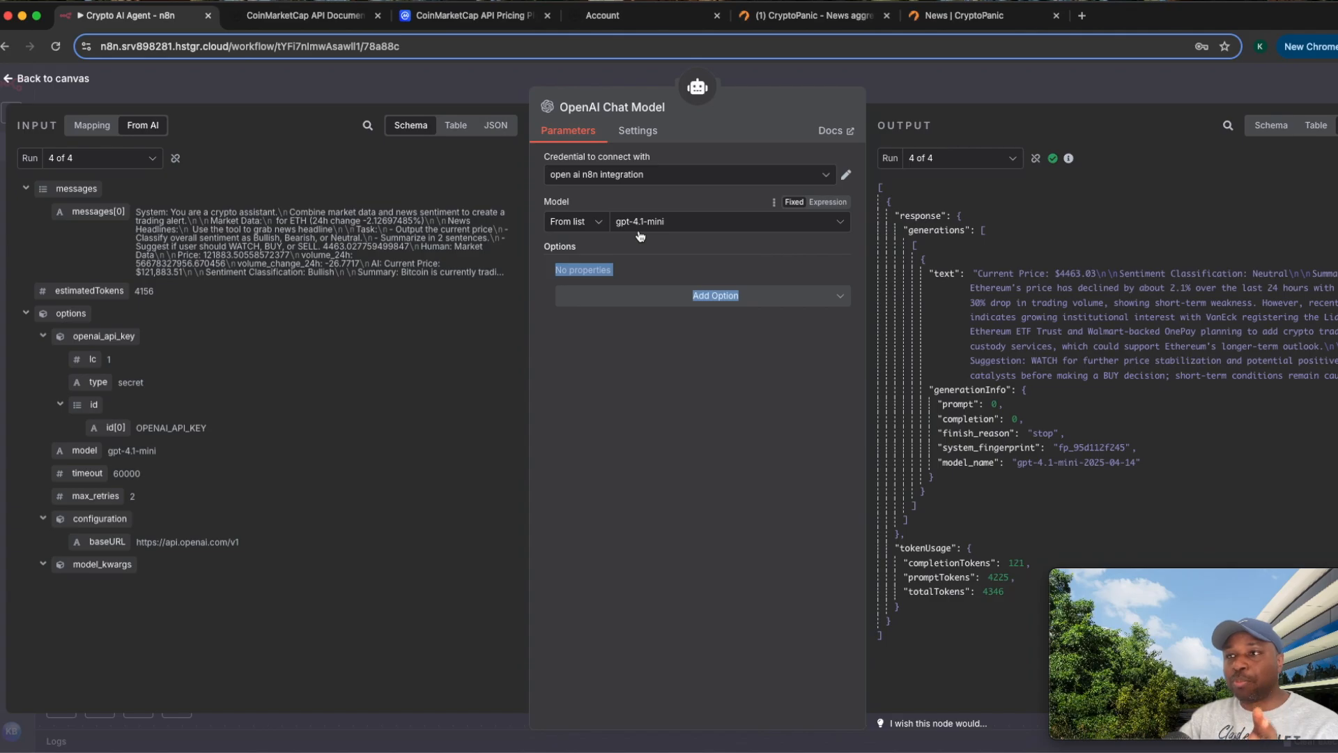
click(596, 85)
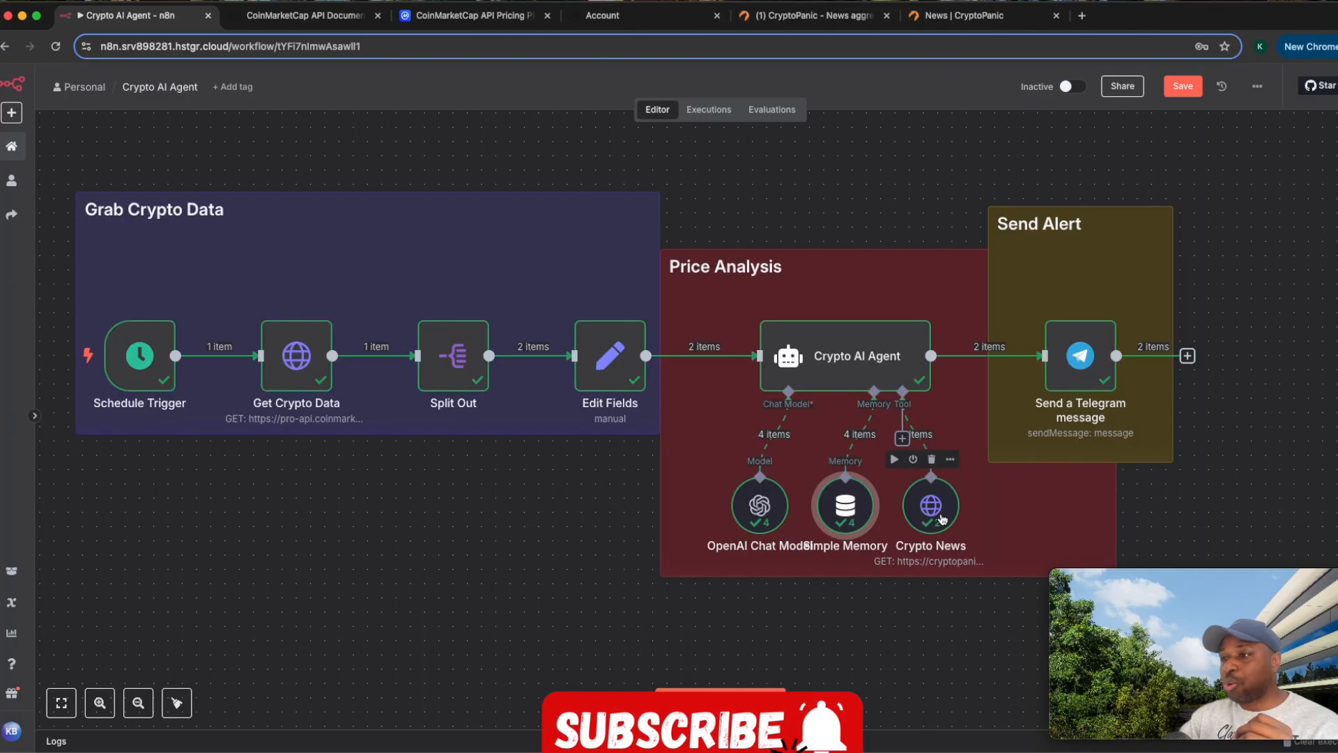
Step: Open the Crypto News node, and look up the base endpoint and news endpoint in the CryptoPanic API documentation
double_click(941, 518)
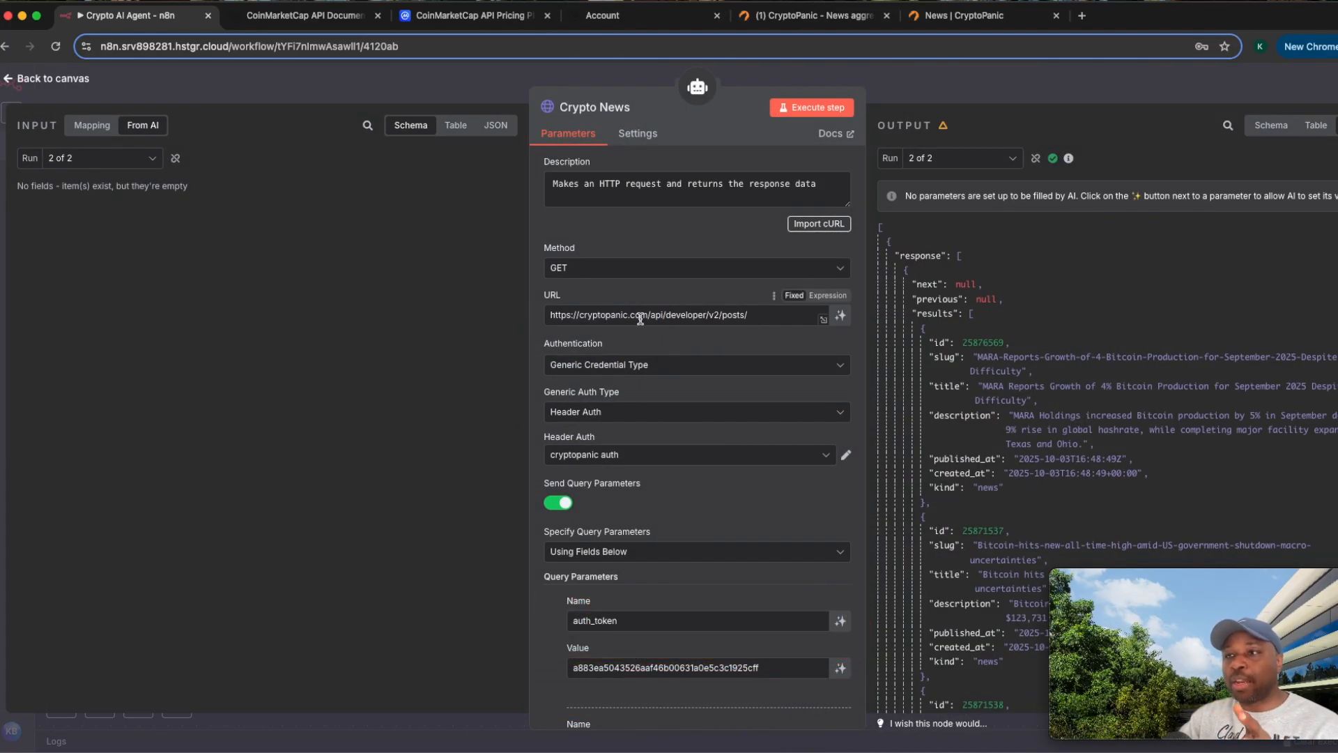
click(812, 16)
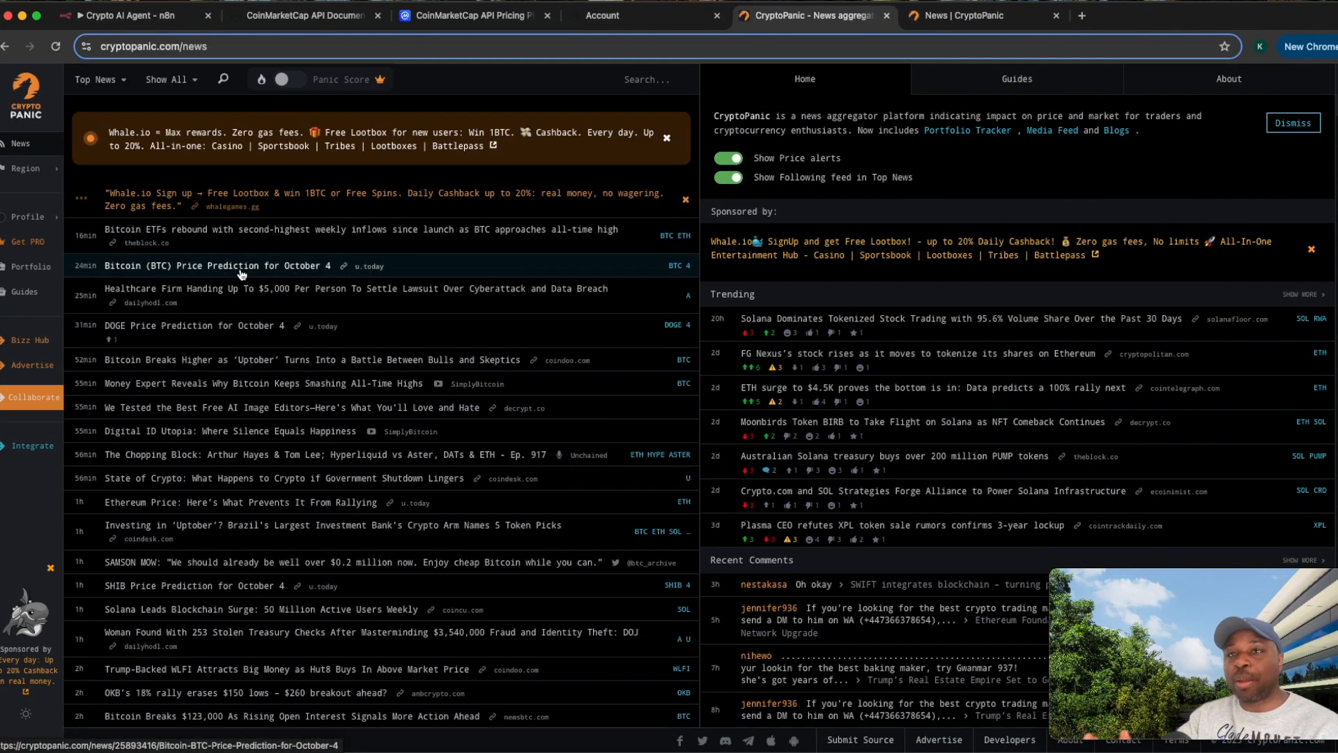
click(967, 16)
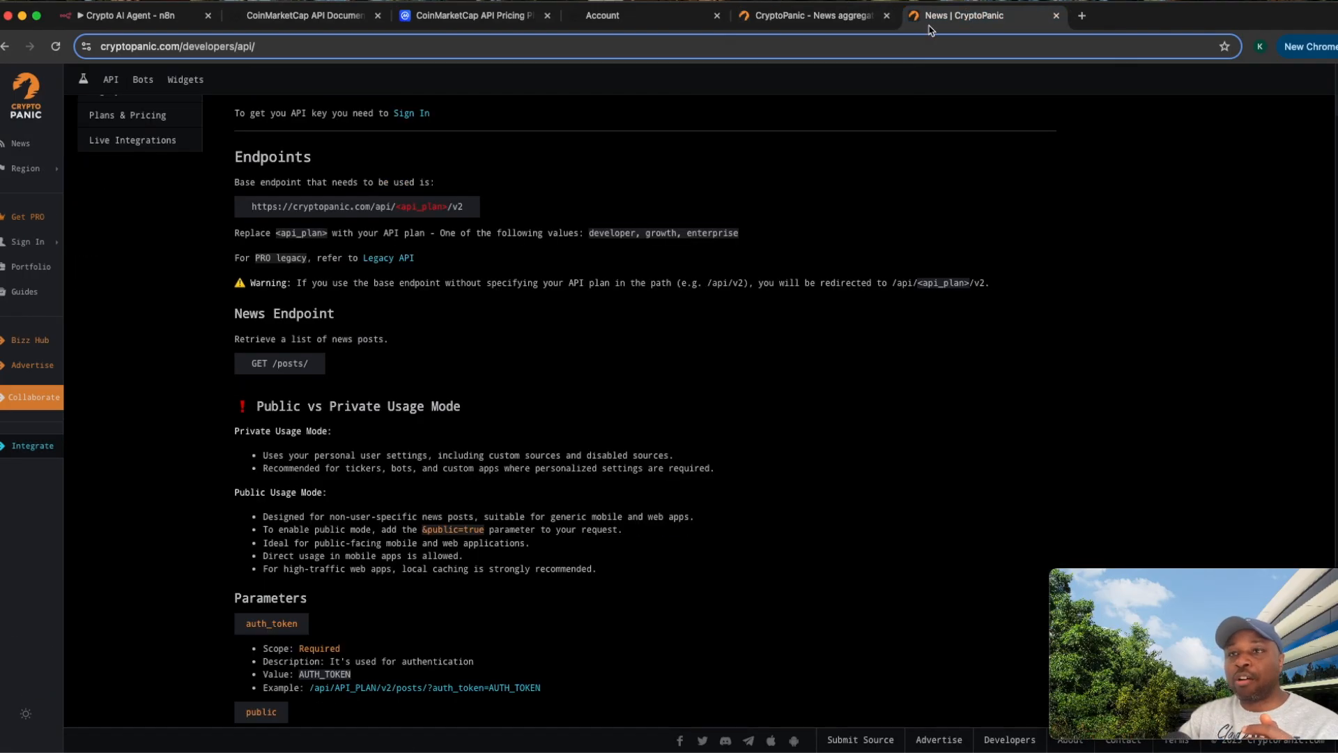
scroll(382, 237, up, 1)
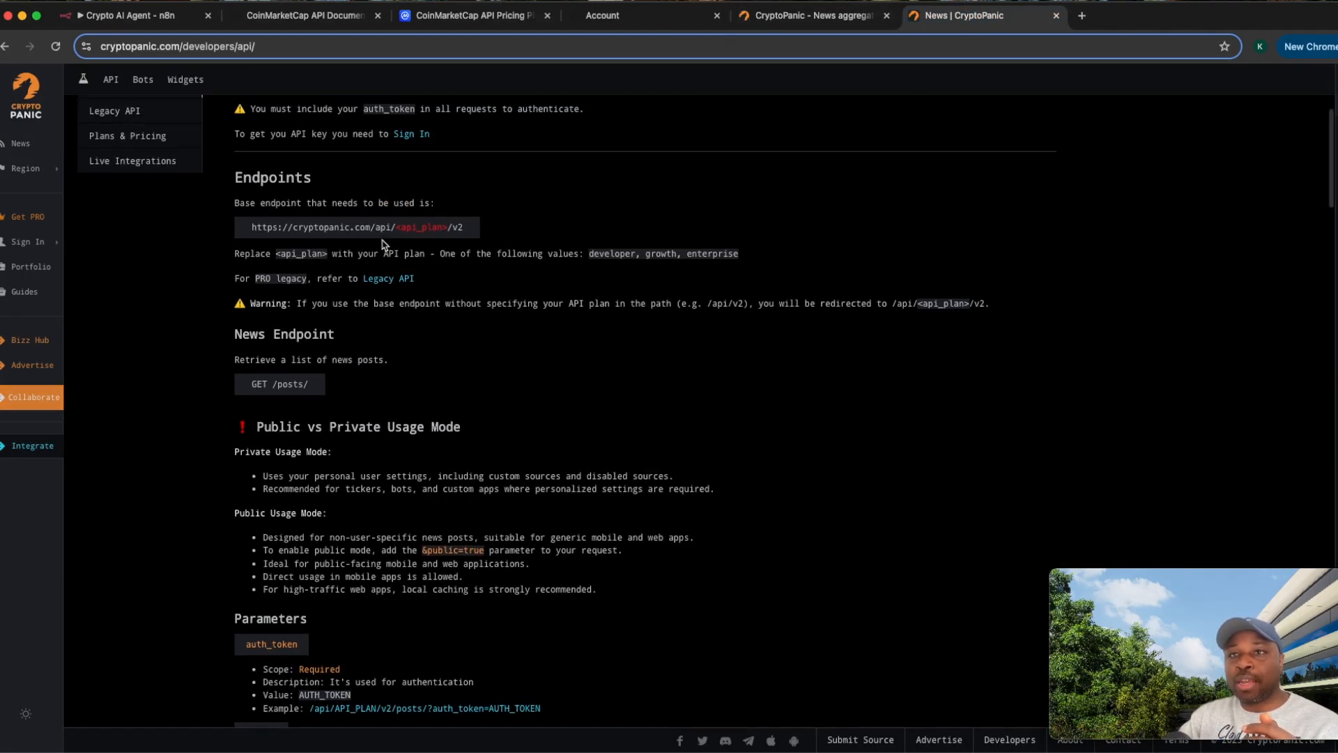
click(470, 227)
drag(470, 227, 257, 226)
scroll(361, 369, down, 1)
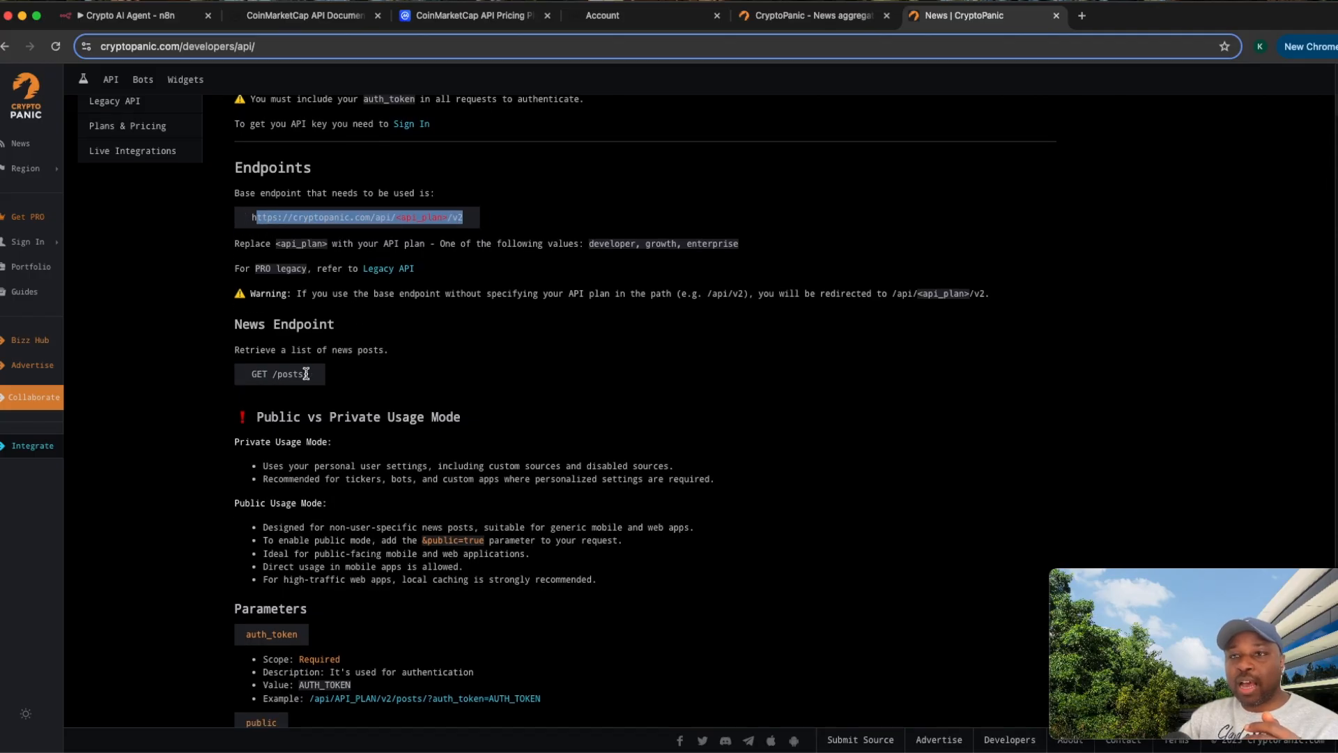
drag(312, 378, 278, 376)
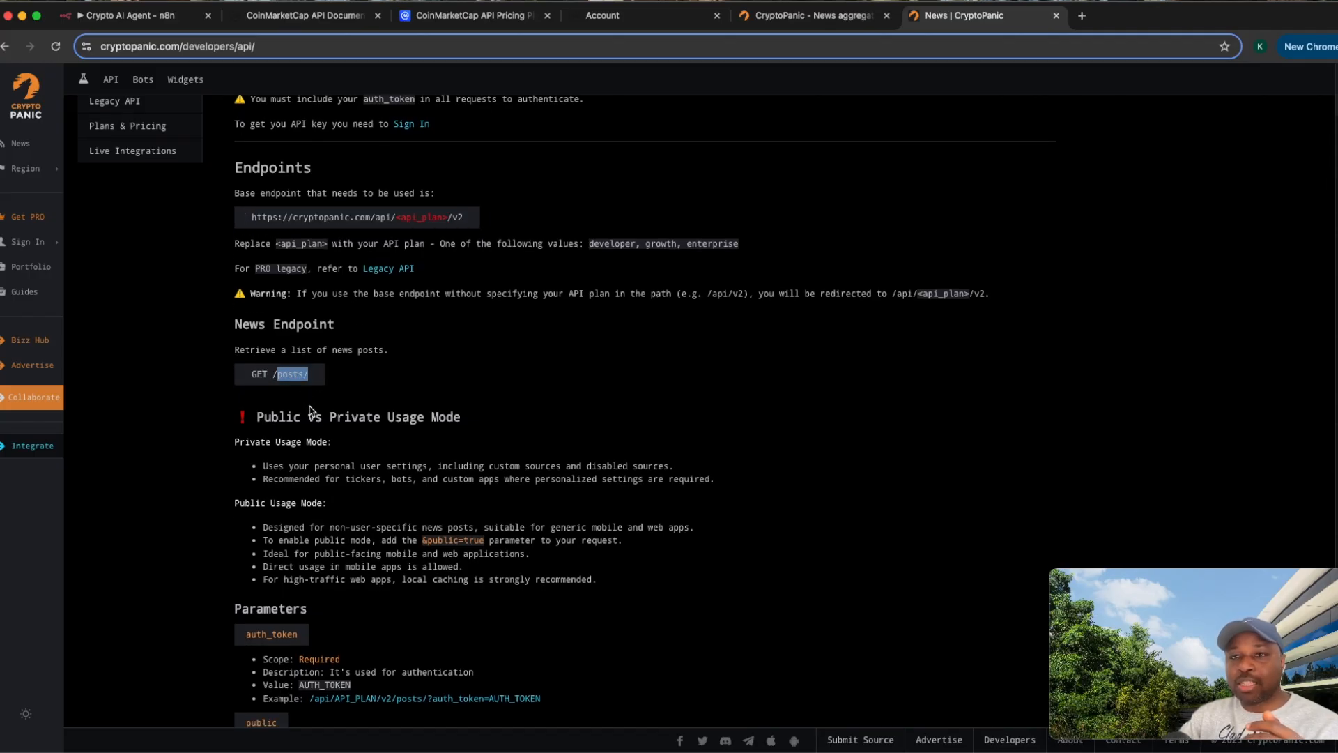
Step: Examine the auth_token, public and currencies parameters in the CryptoPanic API documentation
scroll(310, 404, down, 2)
scroll(317, 419, down, 3)
click(285, 505)
drag(284, 505, 250, 503)
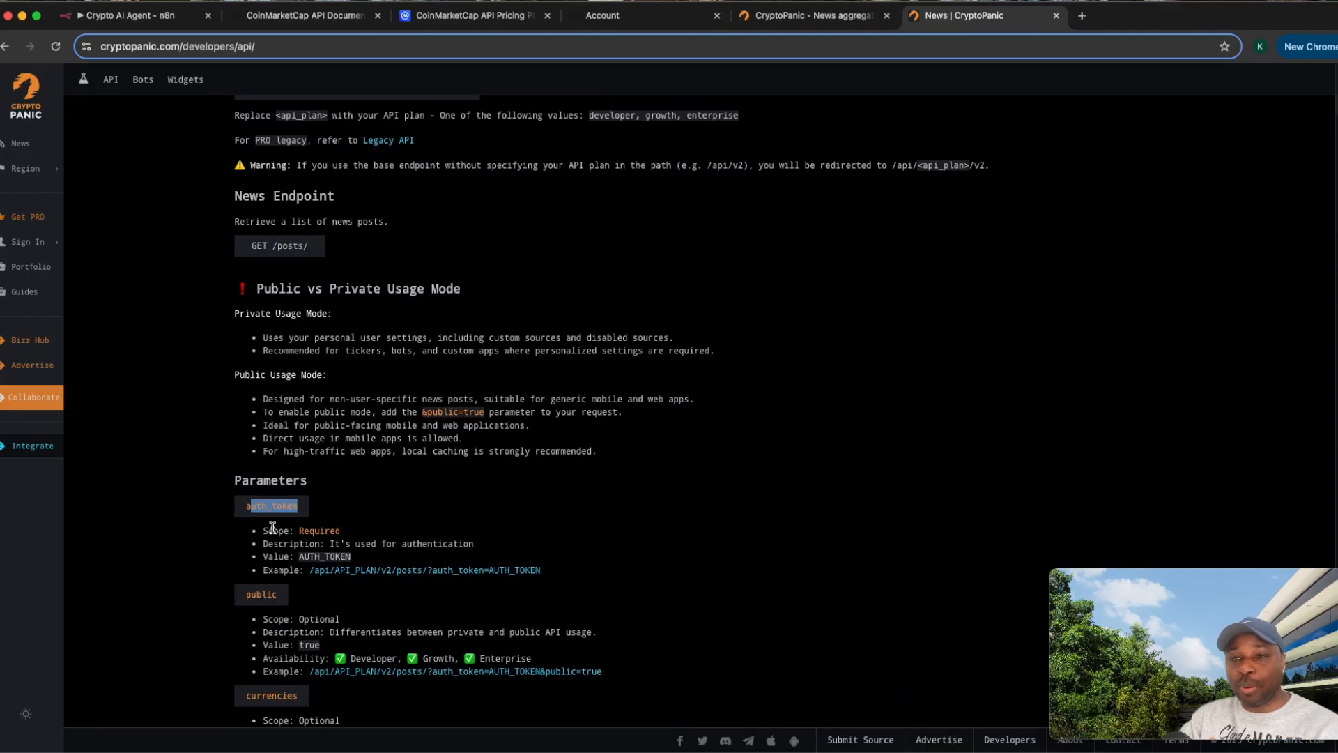
scroll(407, 545, down, 3)
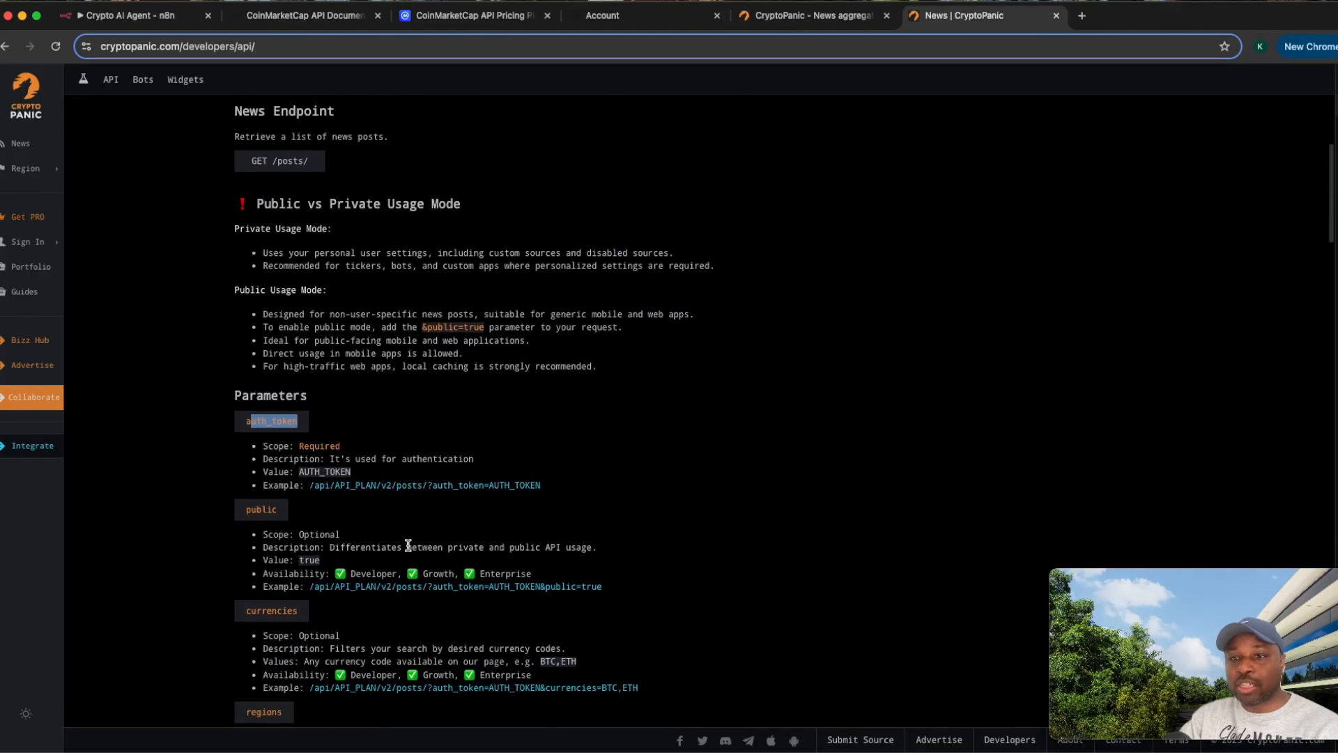
scroll(338, 620, down, 1)
Step: Switch back to n8n, check the auth_token and currencies query parameters of the Crypto News node, and return to the canvas
click(171, 21)
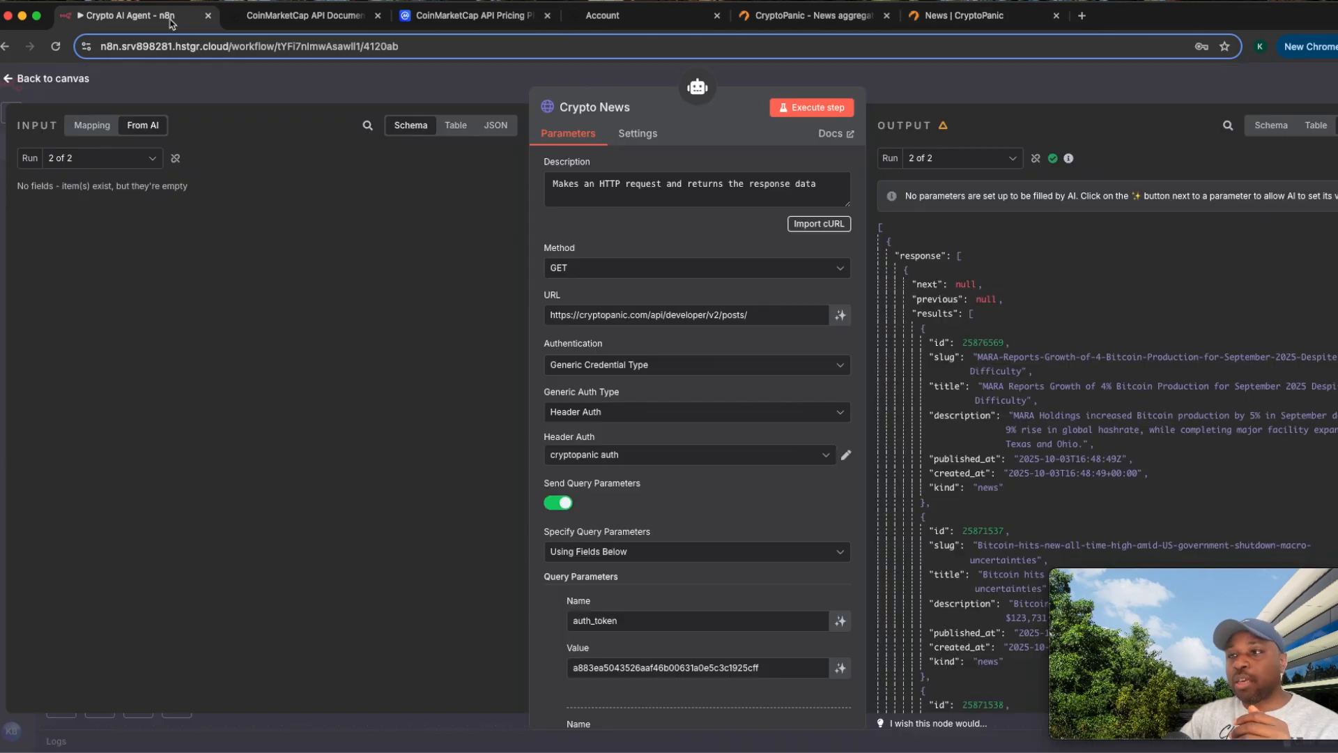
scroll(781, 536, down, 4)
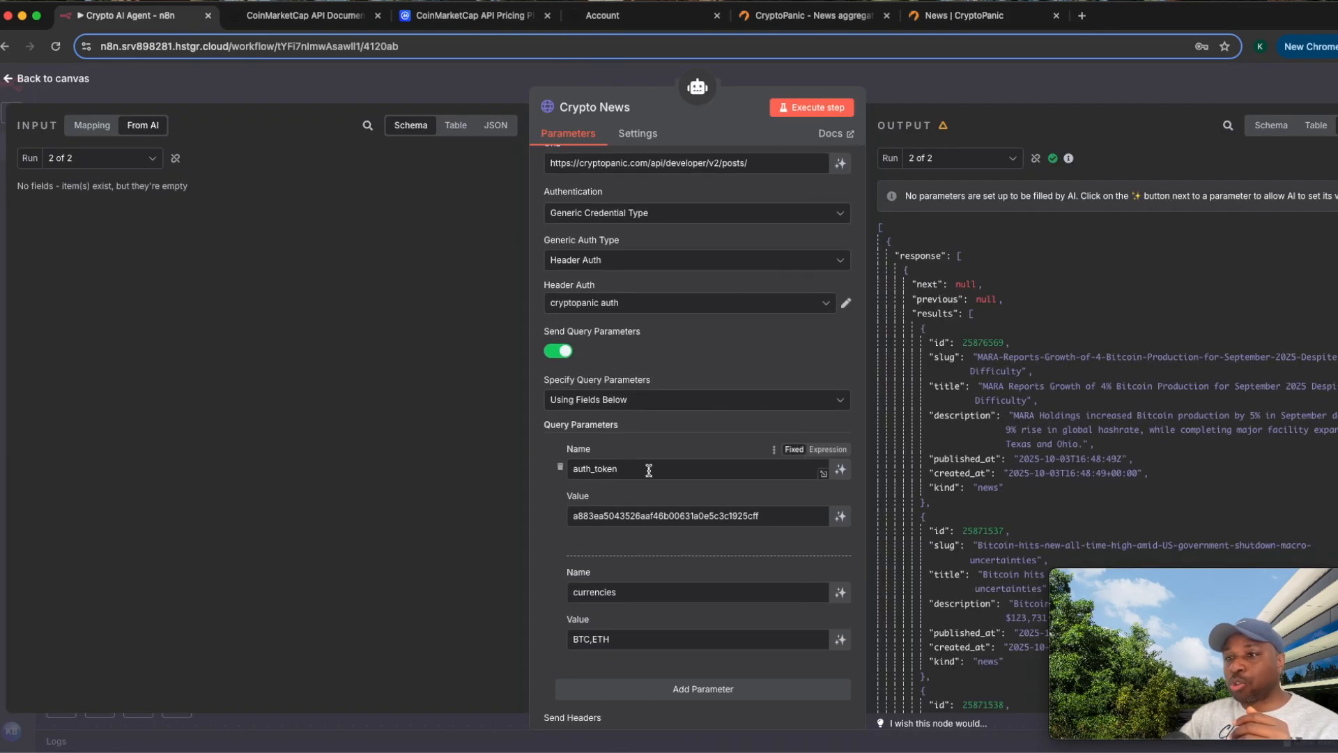
drag(575, 516, 720, 538)
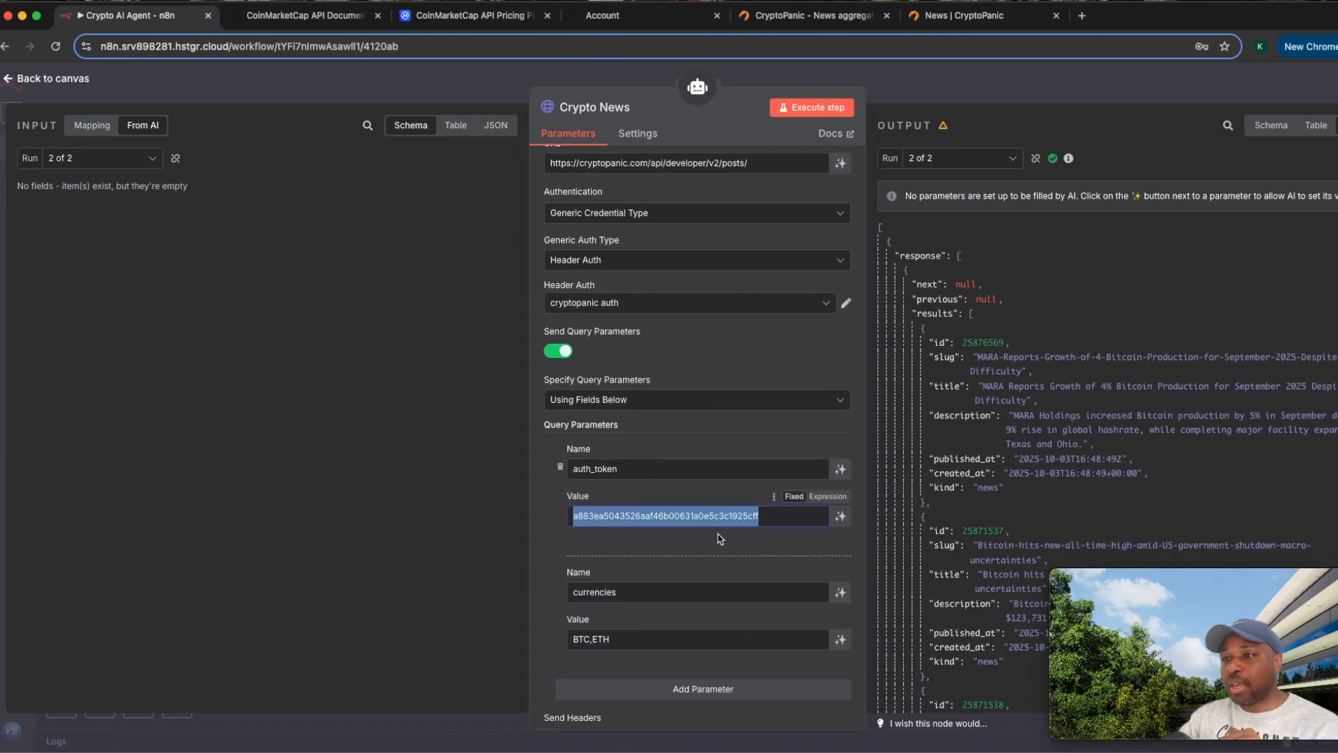
click(758, 517)
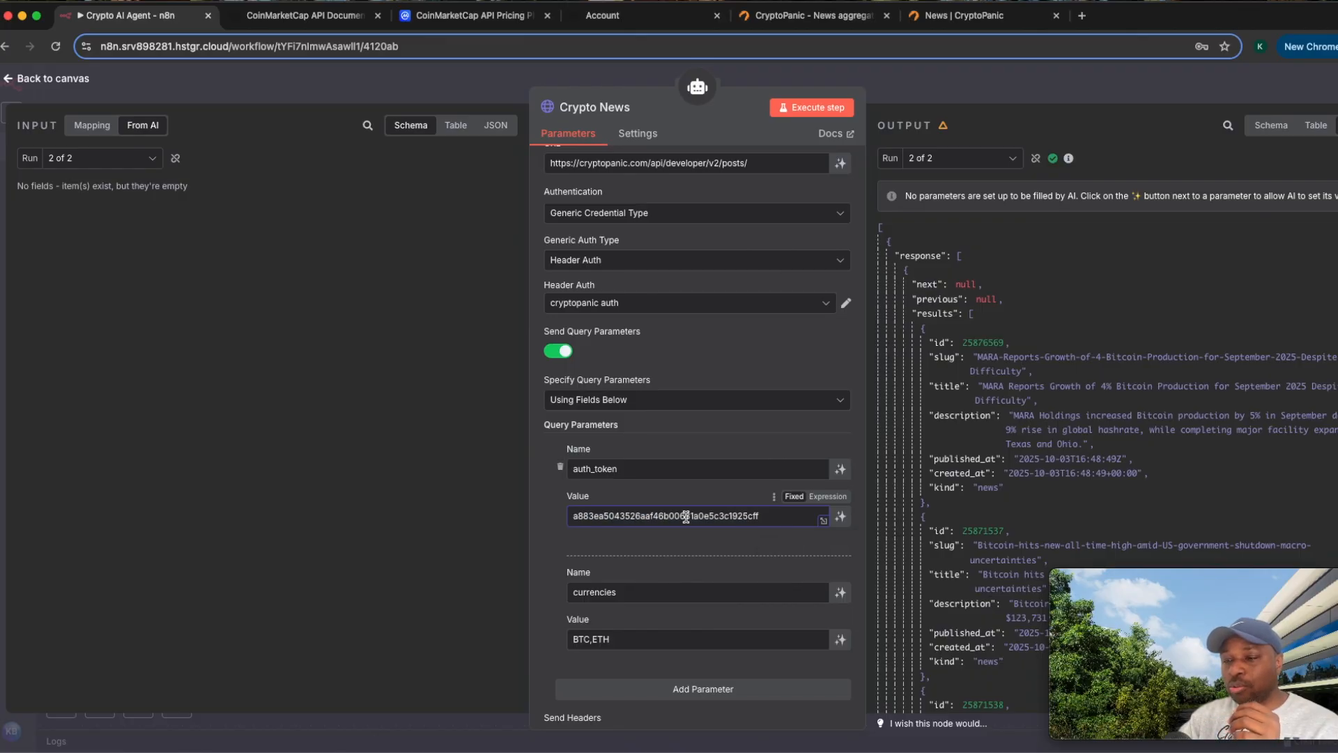
scroll(685, 517, down, 1)
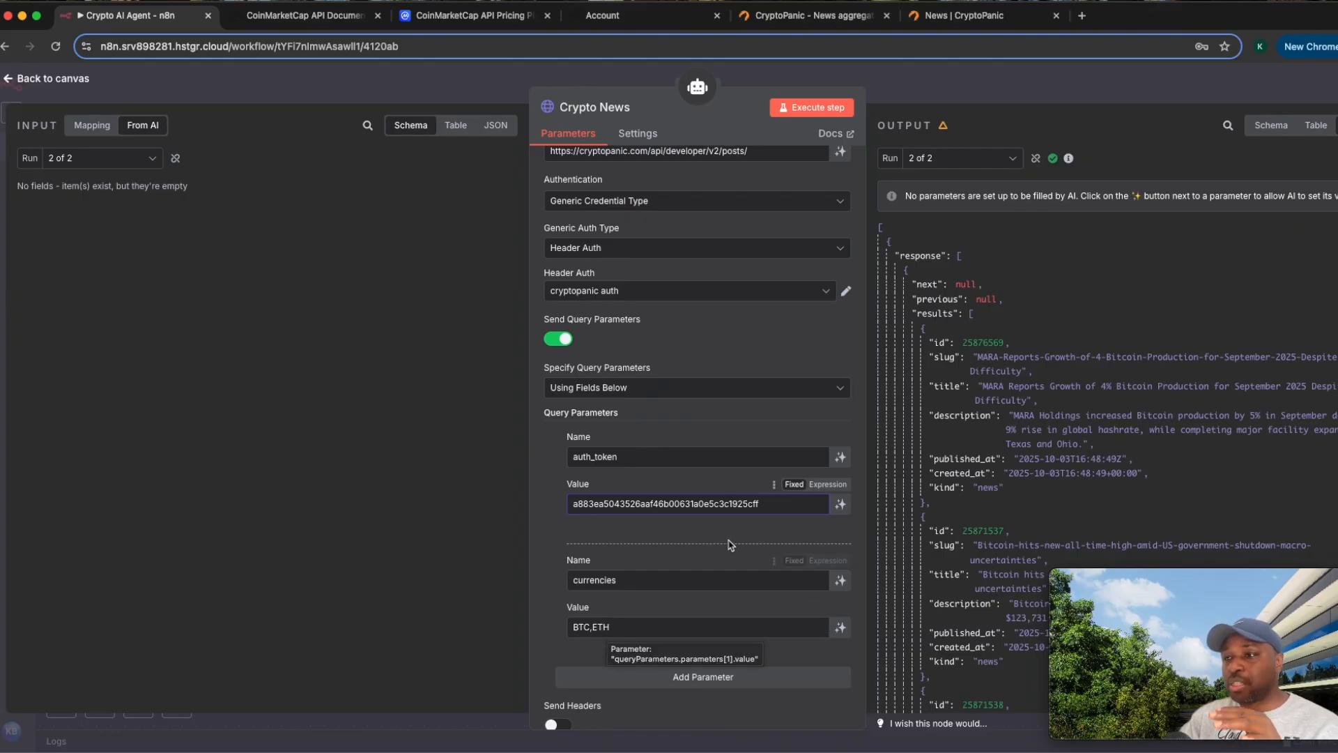
scroll(697, 348, up, 5)
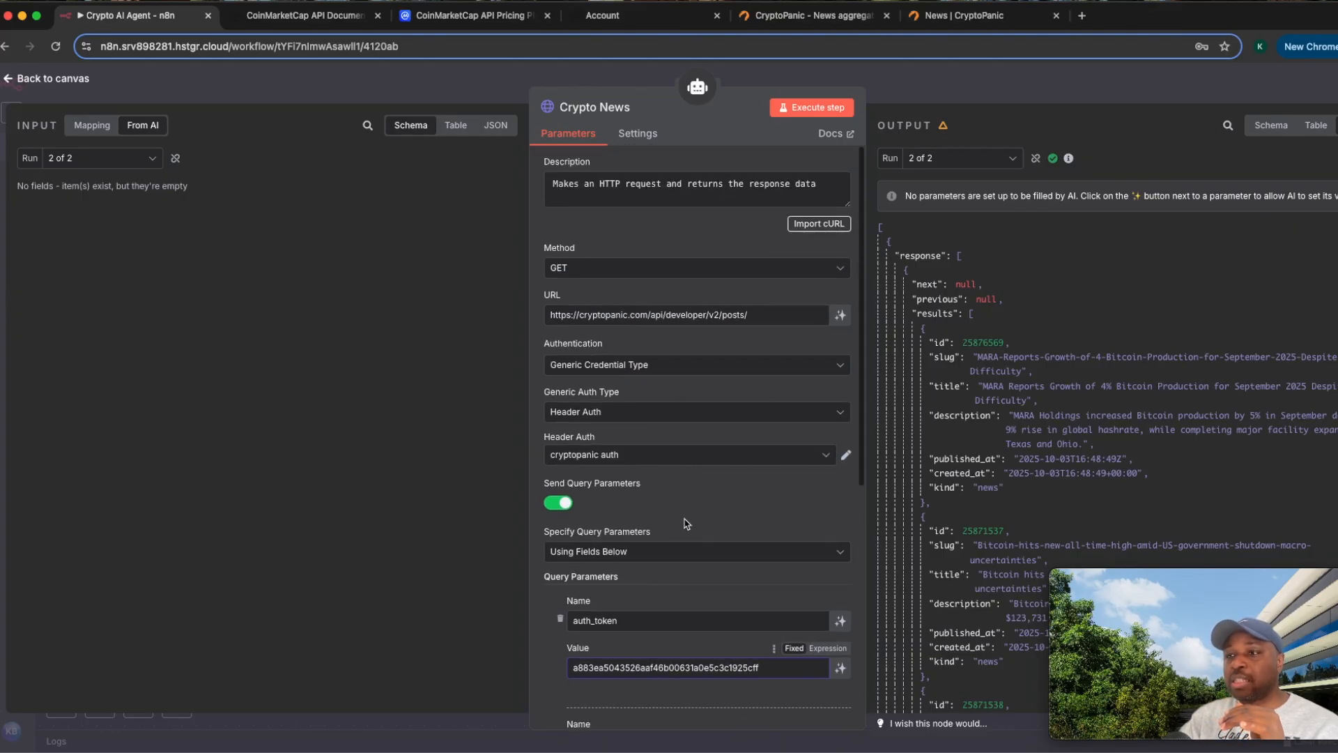
click(763, 80)
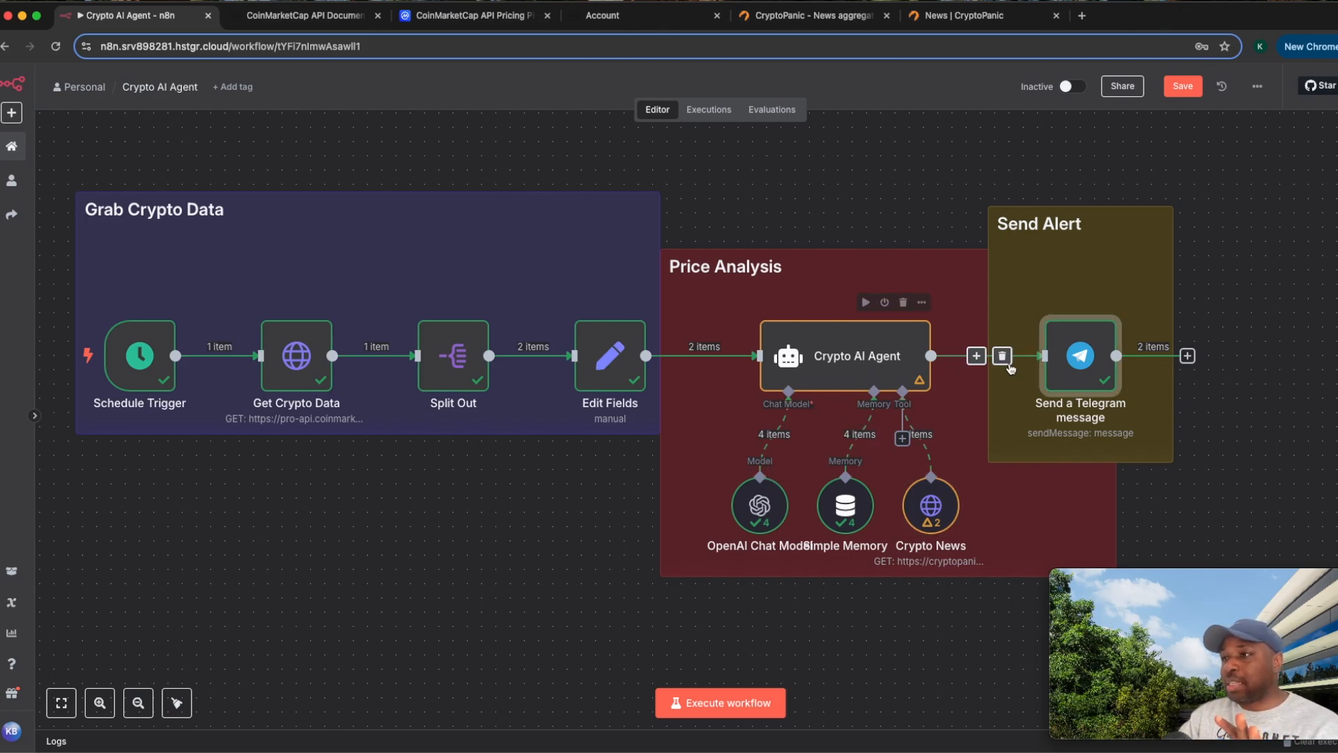
Step: Open the Send a Telegram message node, examine its message settings and JSON output, and return to the canvas
double_click(1074, 374)
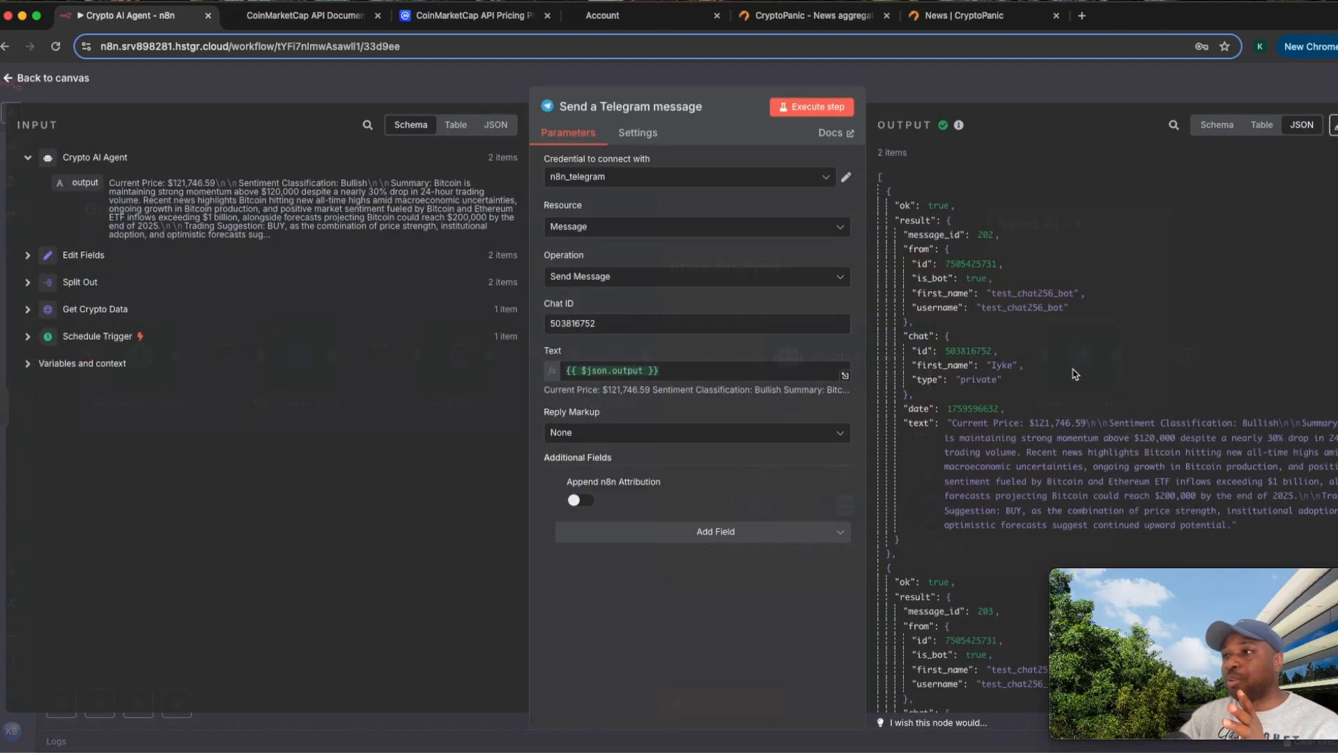
scroll(1019, 474, down, 5)
scroll(1019, 474, down, 2)
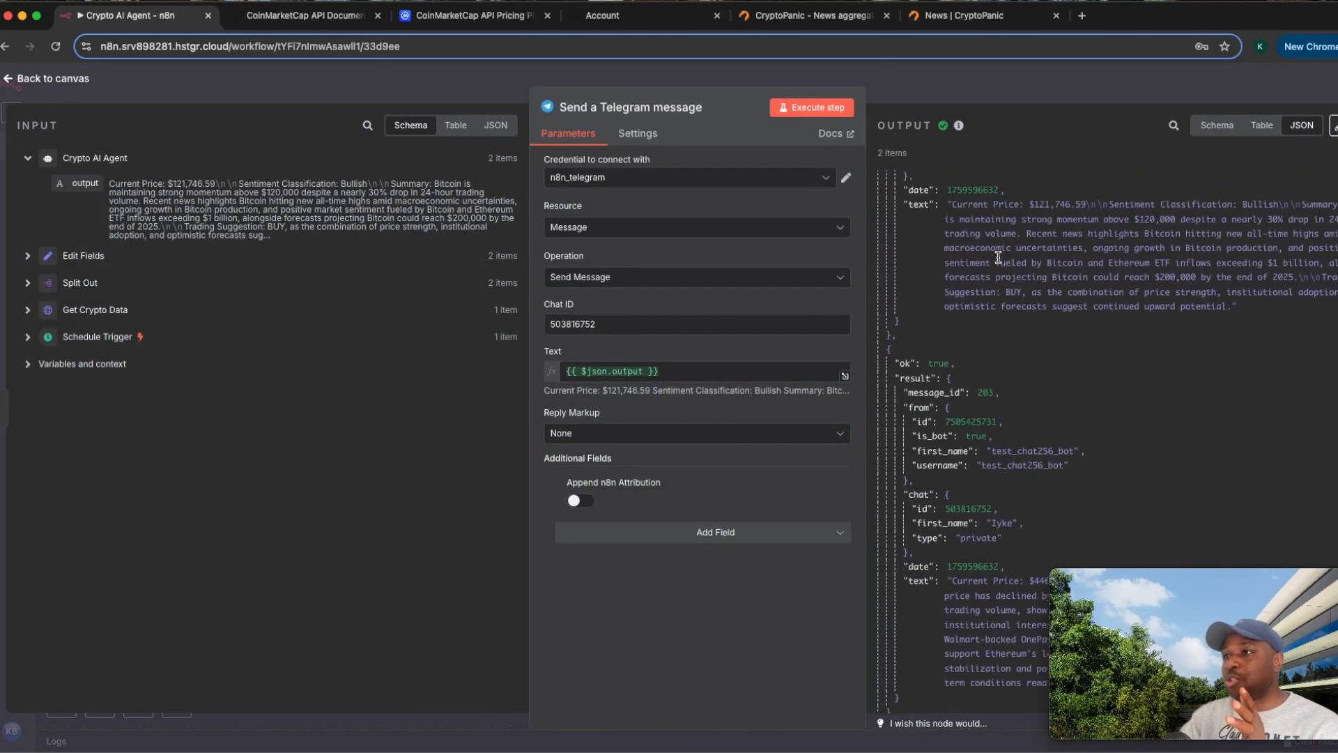
click(463, 94)
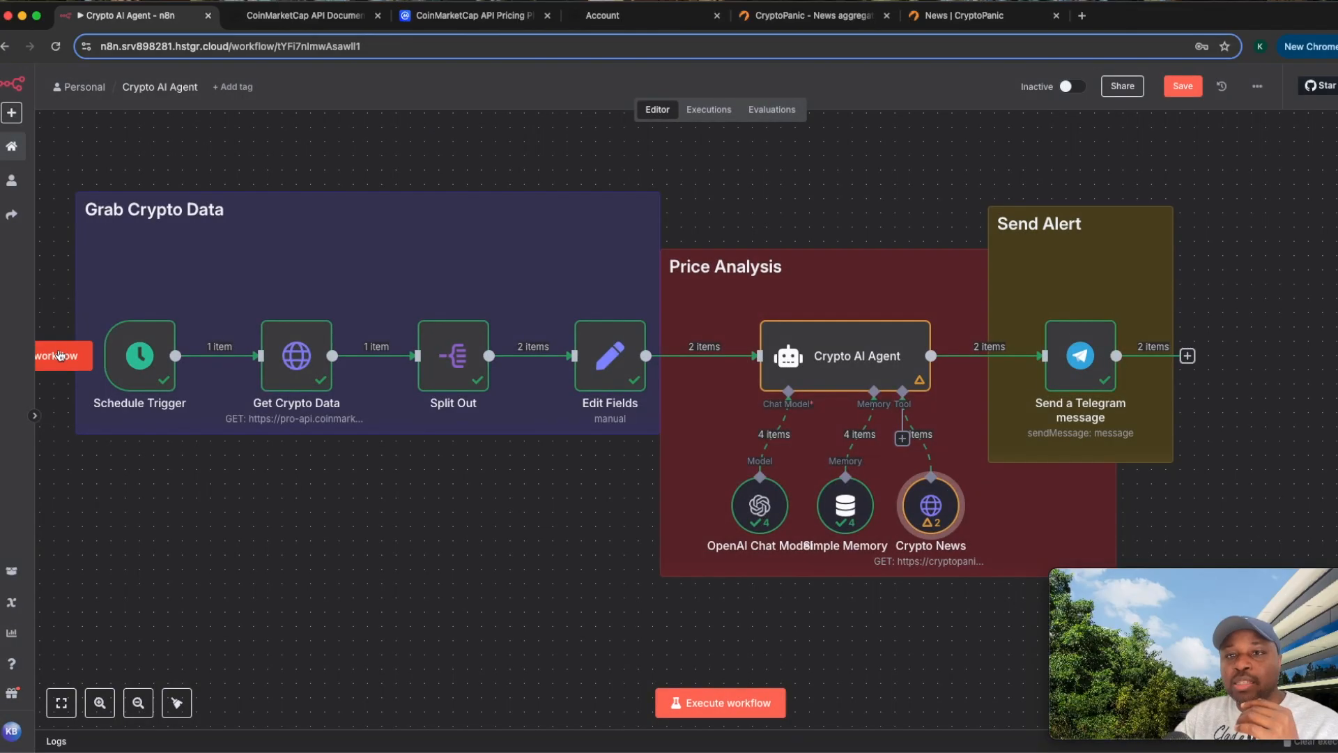
Step: Execute the workflow from the Schedule Trigger and switch to the bot's chat in Telegram to view the alerts
click(59, 355)
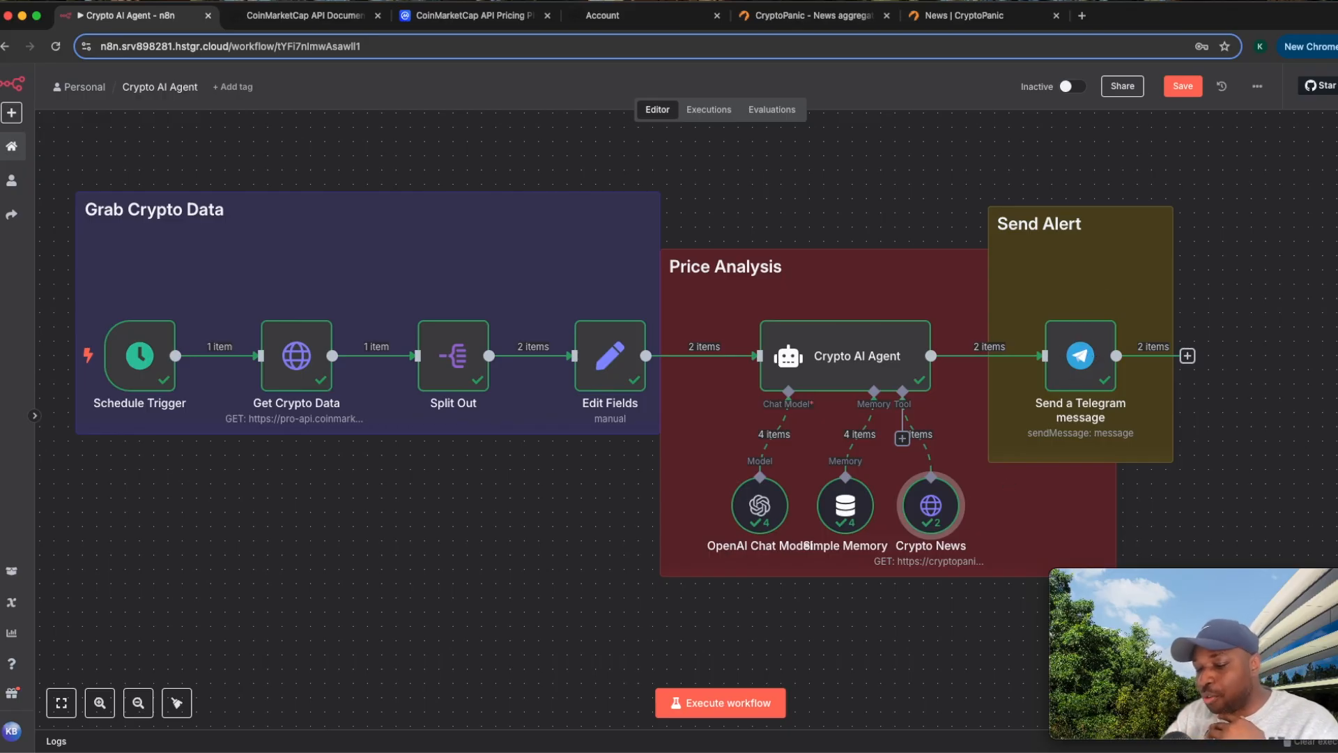
key(super+Tab)
scroll(384, 442, up, 2)
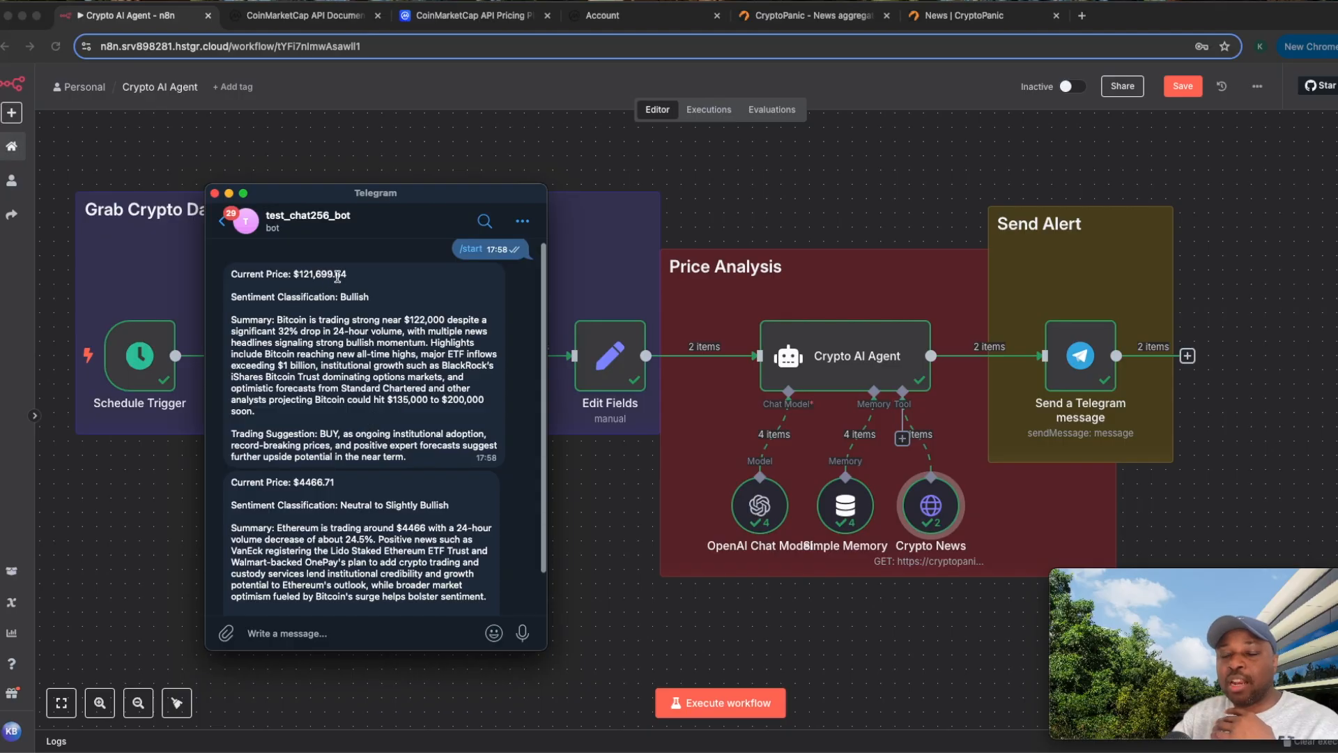
Step: Check the price, sentiment and trading suggestion in the Bitcoin and Ethereum alerts, and switch back to the n8n canvas
double_click(341, 274)
double_click(360, 296)
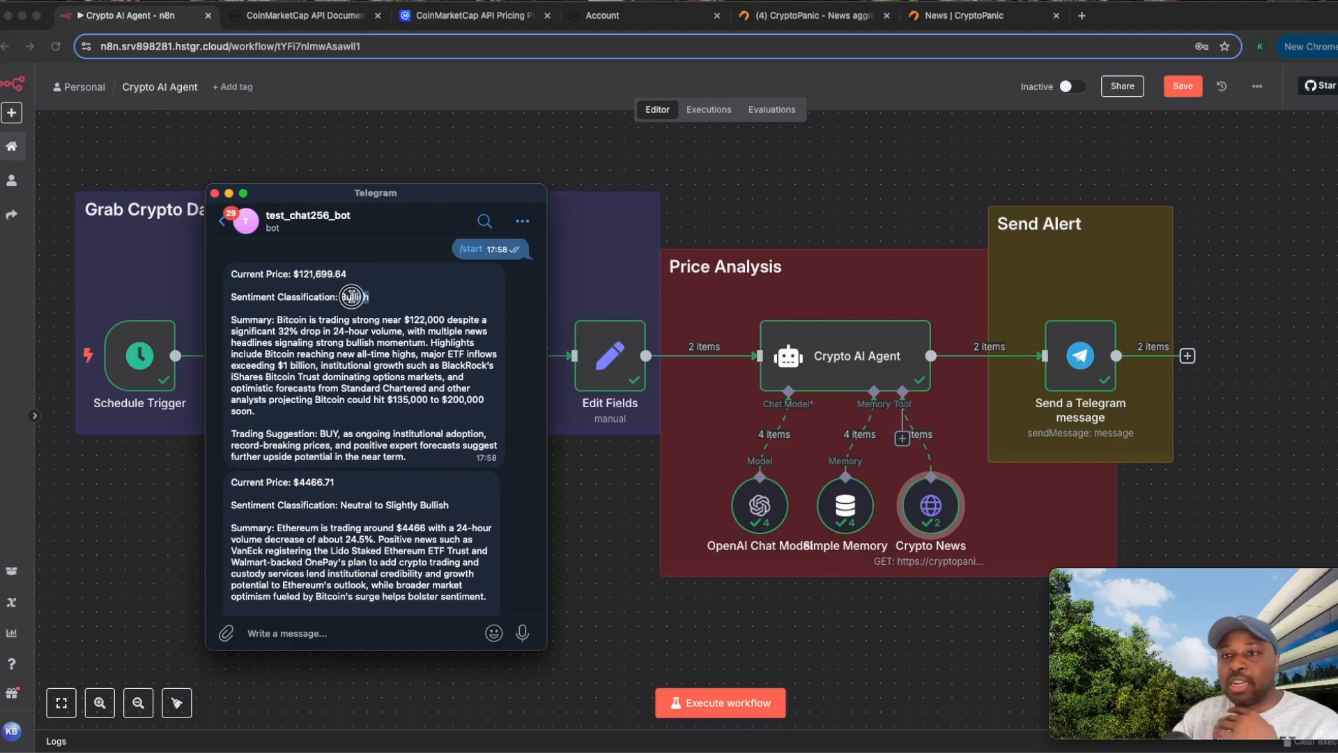
double_click(329, 432)
scroll(301, 446, down, 2)
drag(303, 437, 323, 436)
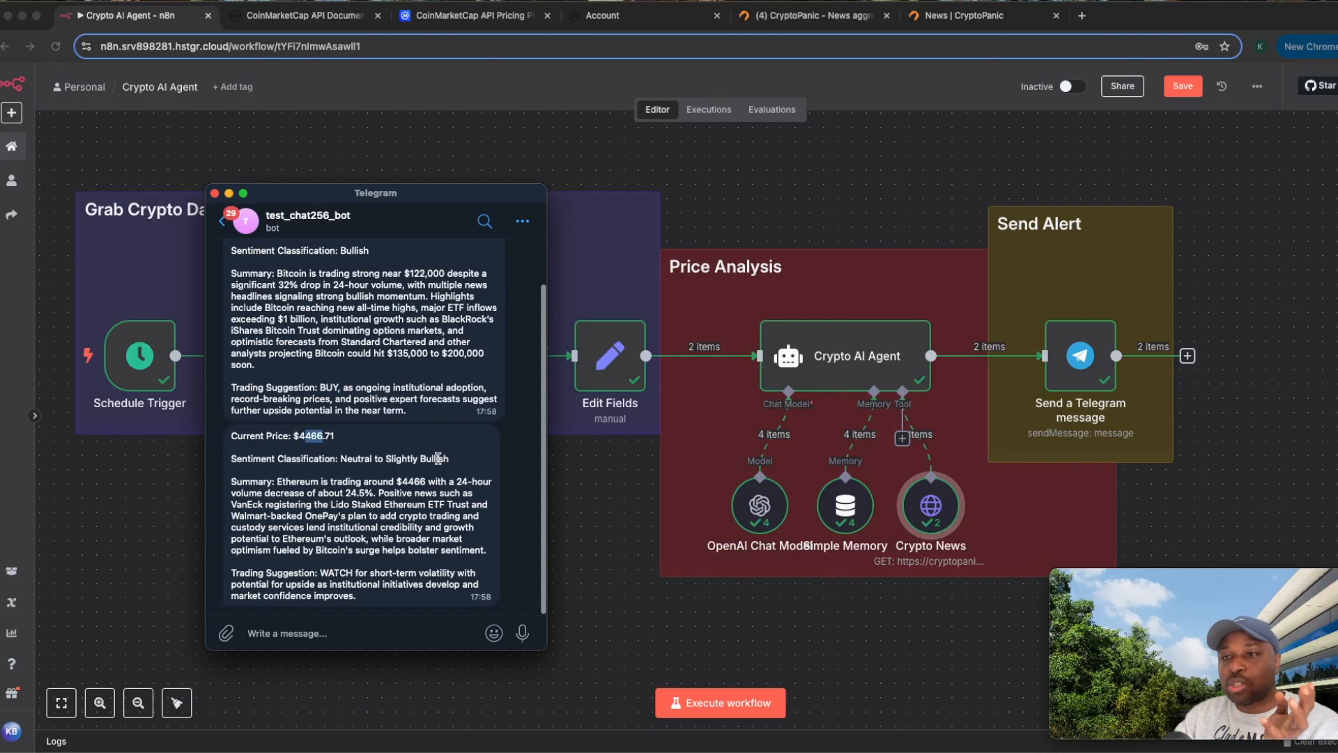
mouse_move(355, 572)
mouse_down()
mouse_move(319, 572)
mouse_move(338, 570)
mouse_up()
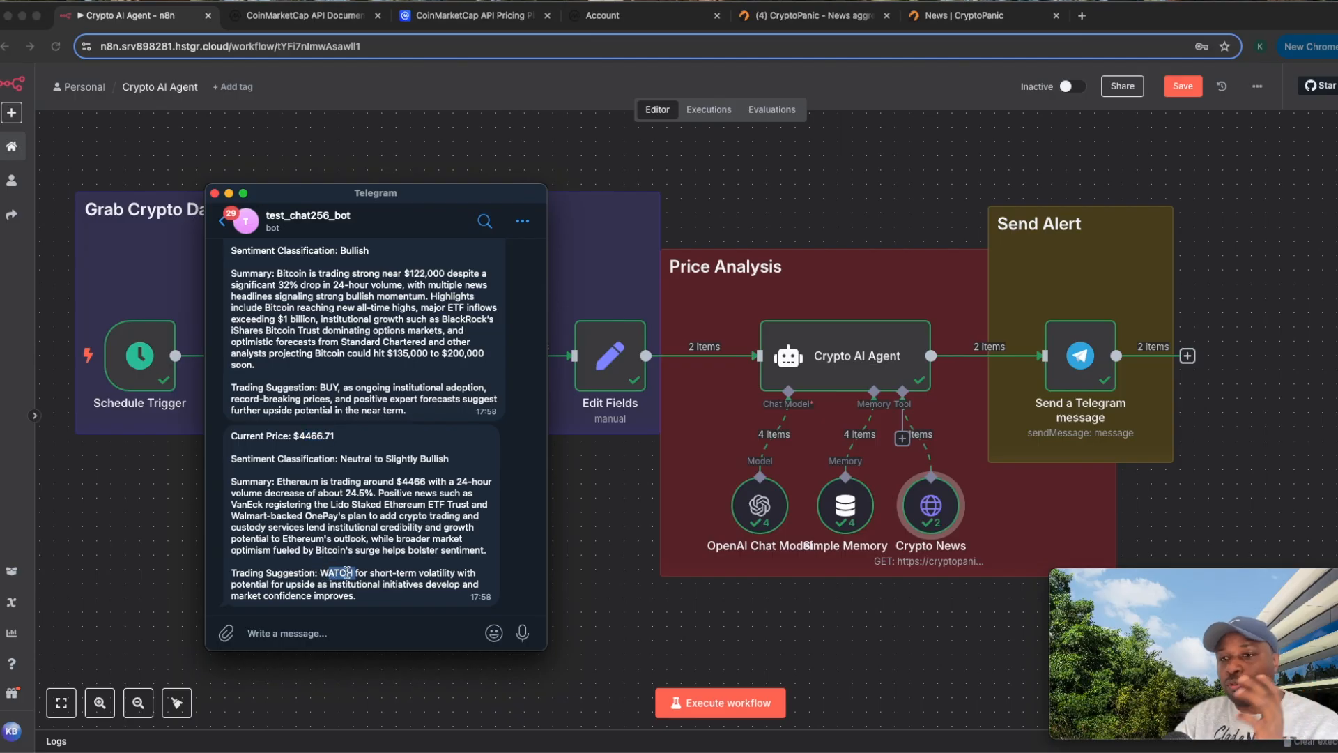
click(594, 613)
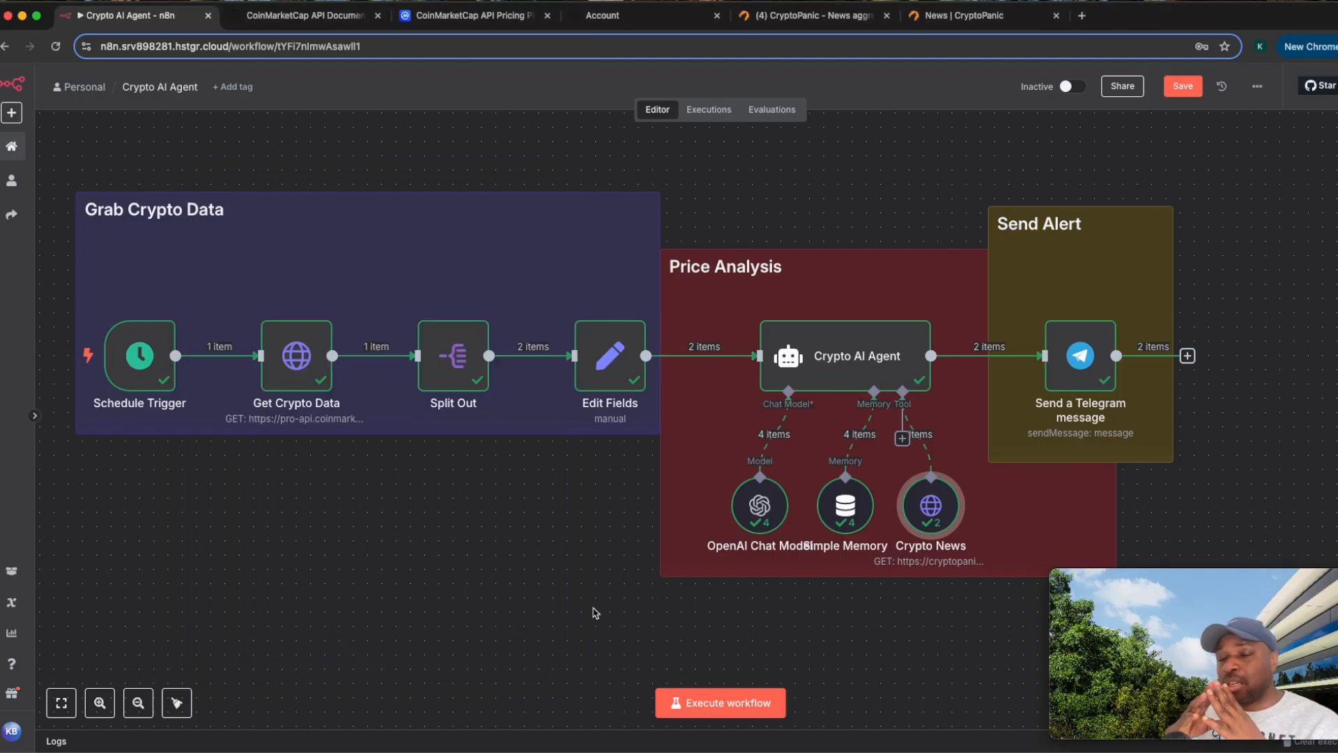